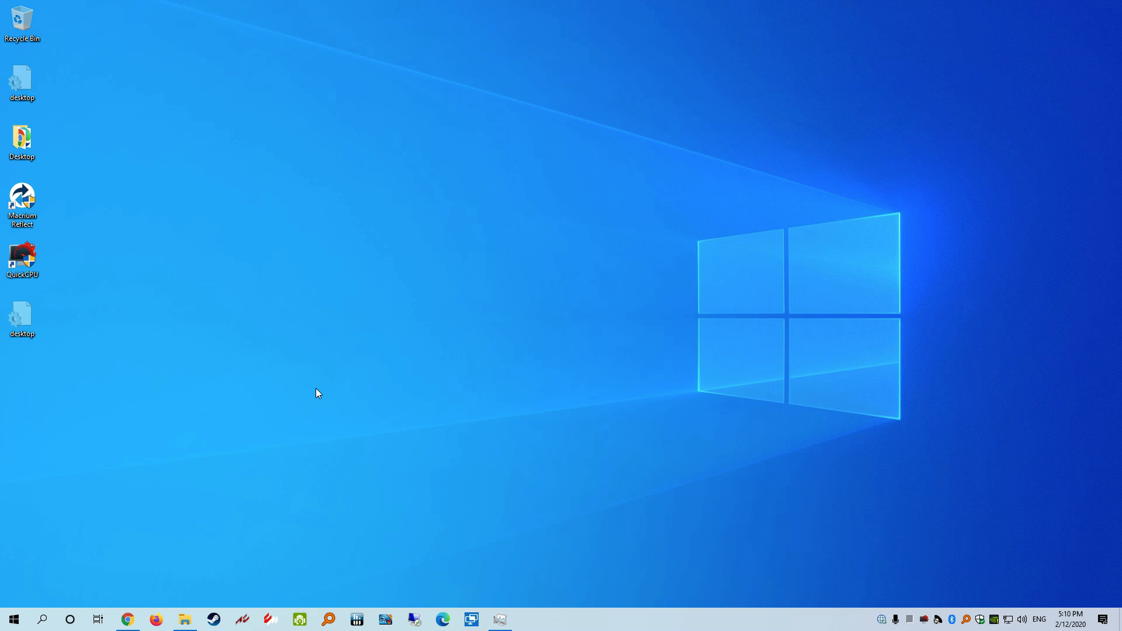
Show the dropitproject.com home page in Chrome, scrolled back to the top
click(128, 620)
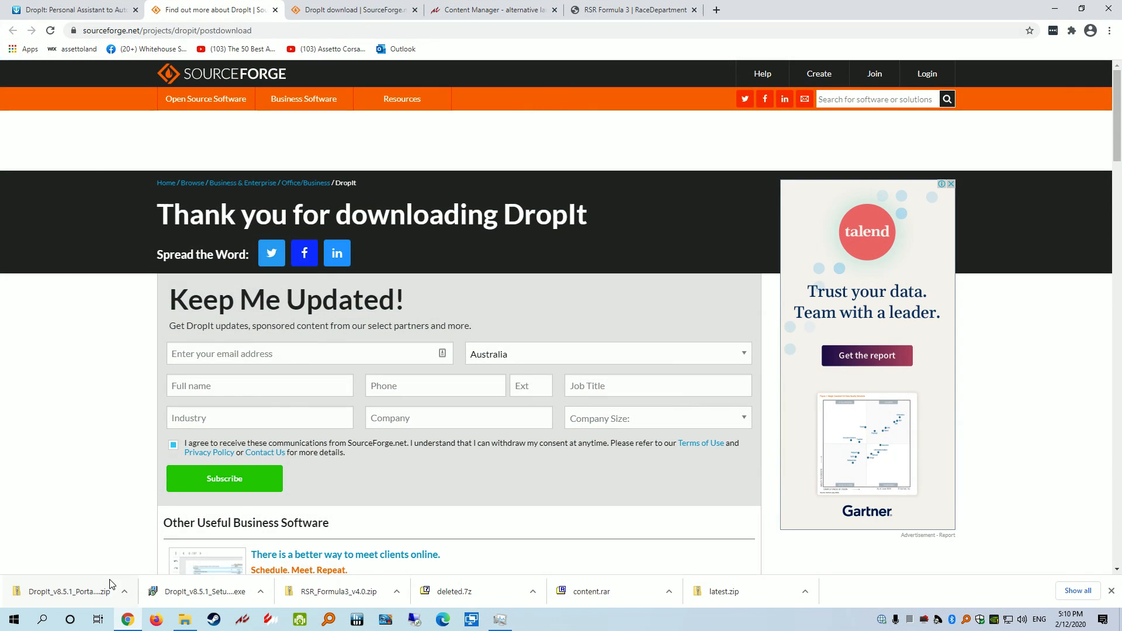
click(42, 7)
scroll(377, 129, up, 15)
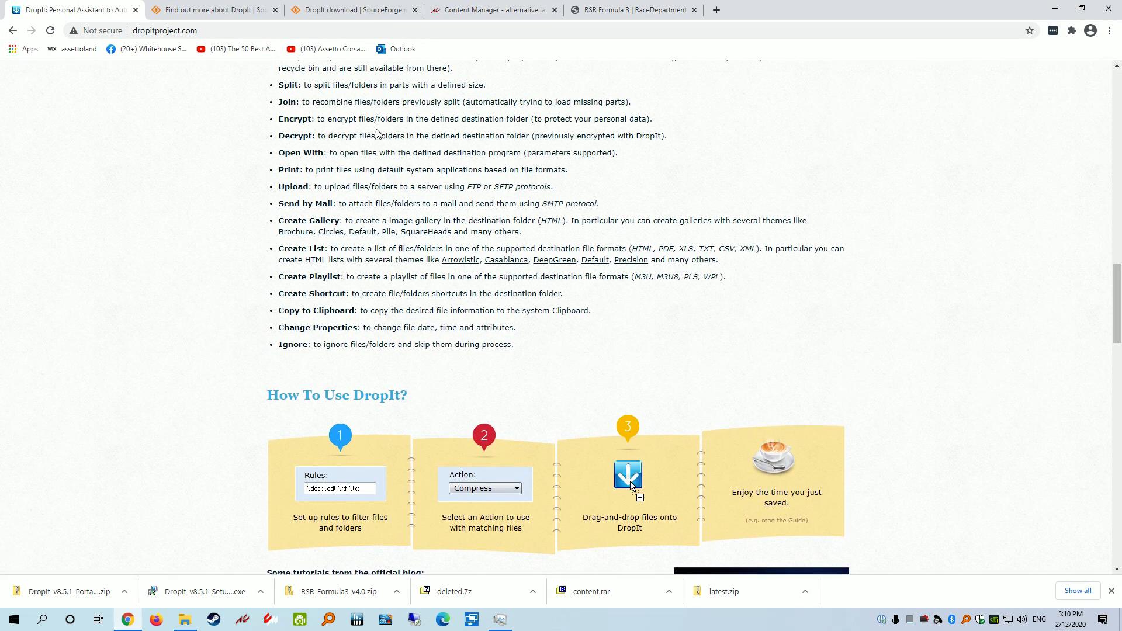
scroll(630, 223, up, 13)
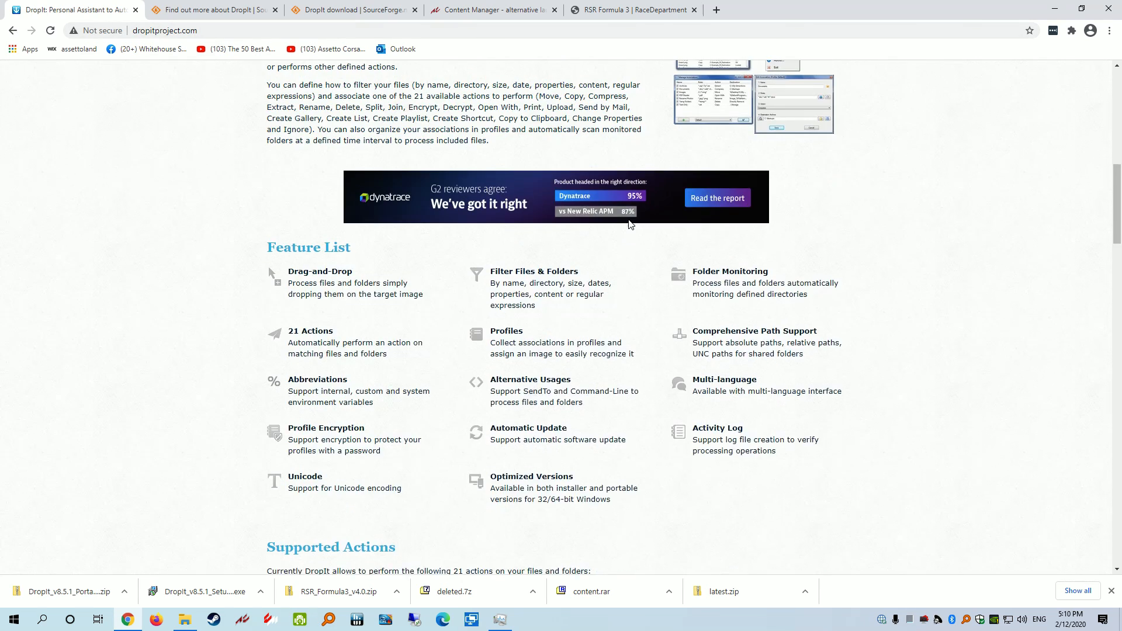
scroll(630, 223, up, 8)
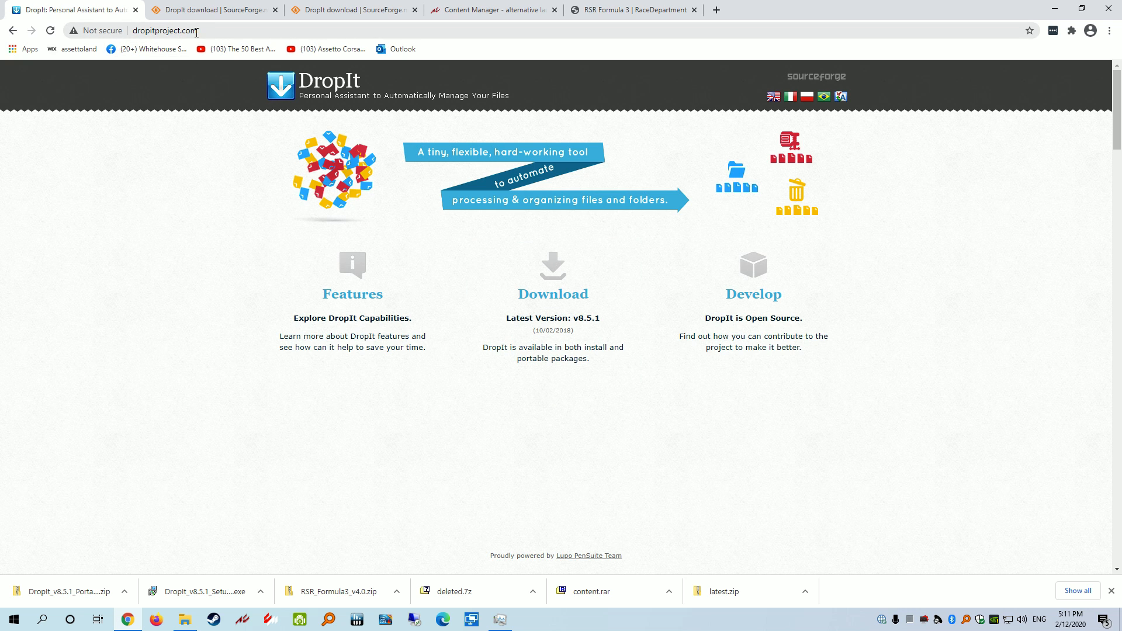
Go to the download section and show the downloaded DropIt_v8.5.1_Portable zip in its folder
click(572, 300)
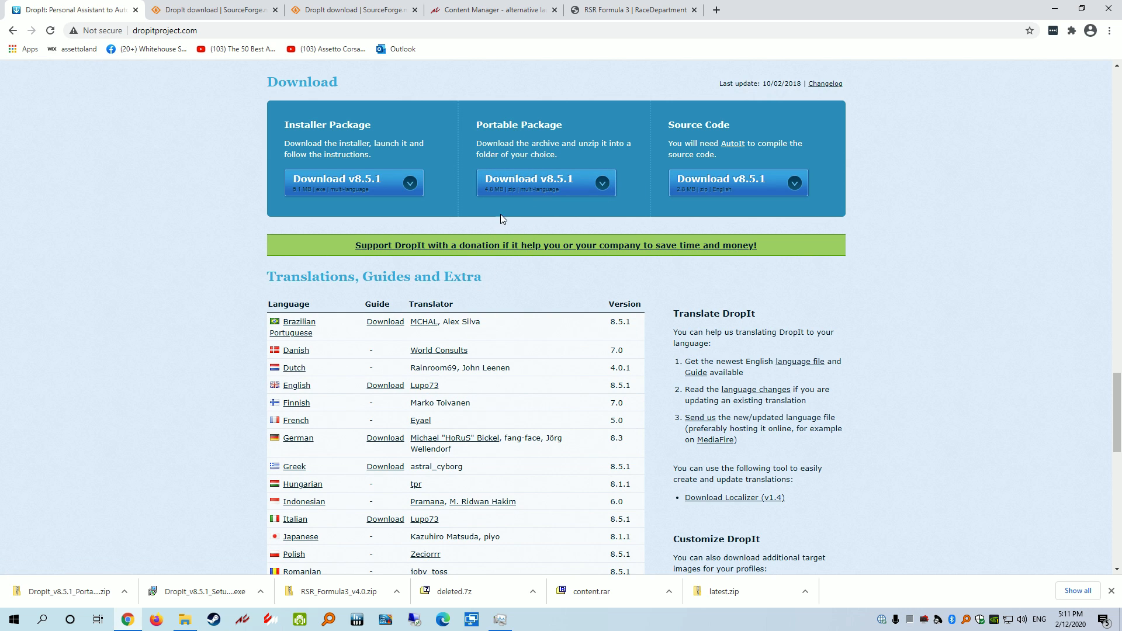
click(124, 591)
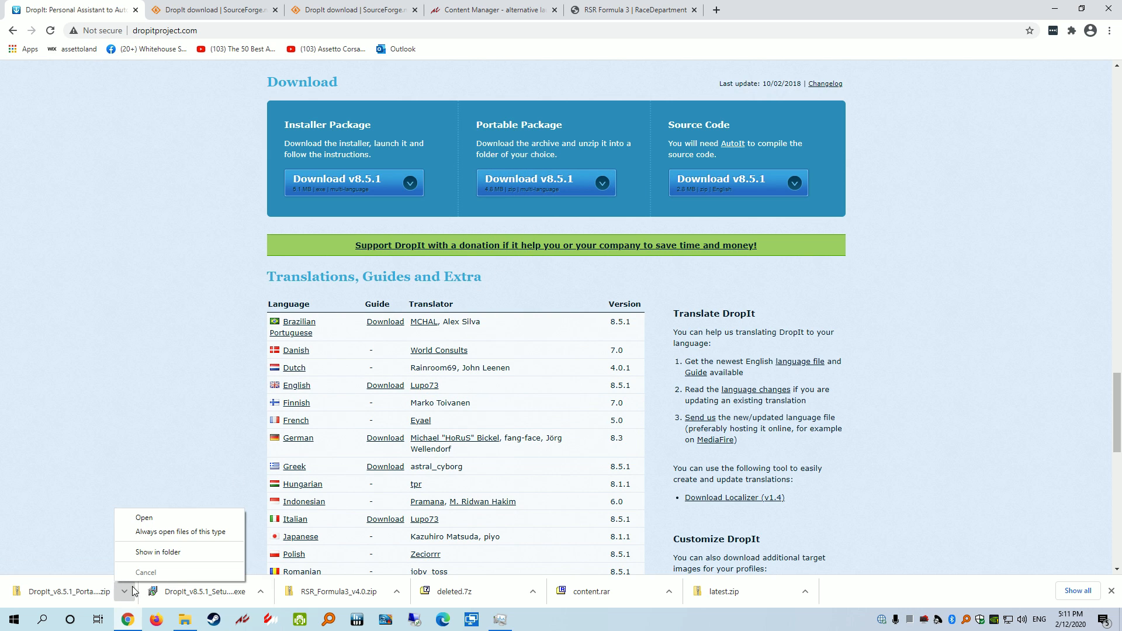
click(149, 555)
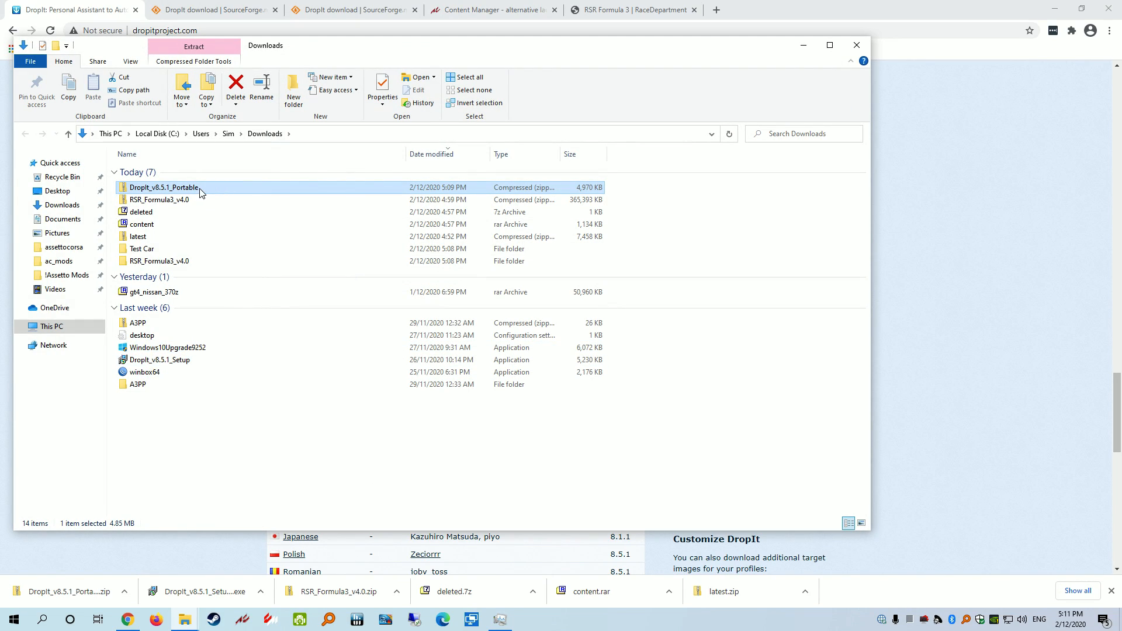
Extract the portable zip with 7-Zip into a DropIt_v8.5.1_Portable folder and inspect its contents
right_click(190, 192)
mouse_move(262, 268)
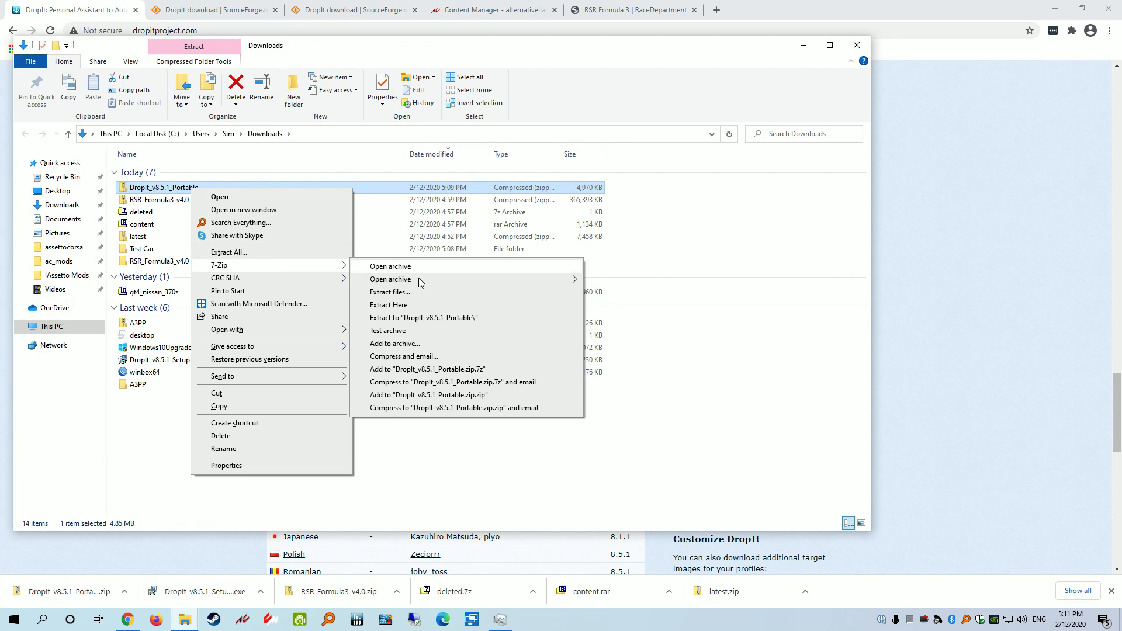
click(411, 318)
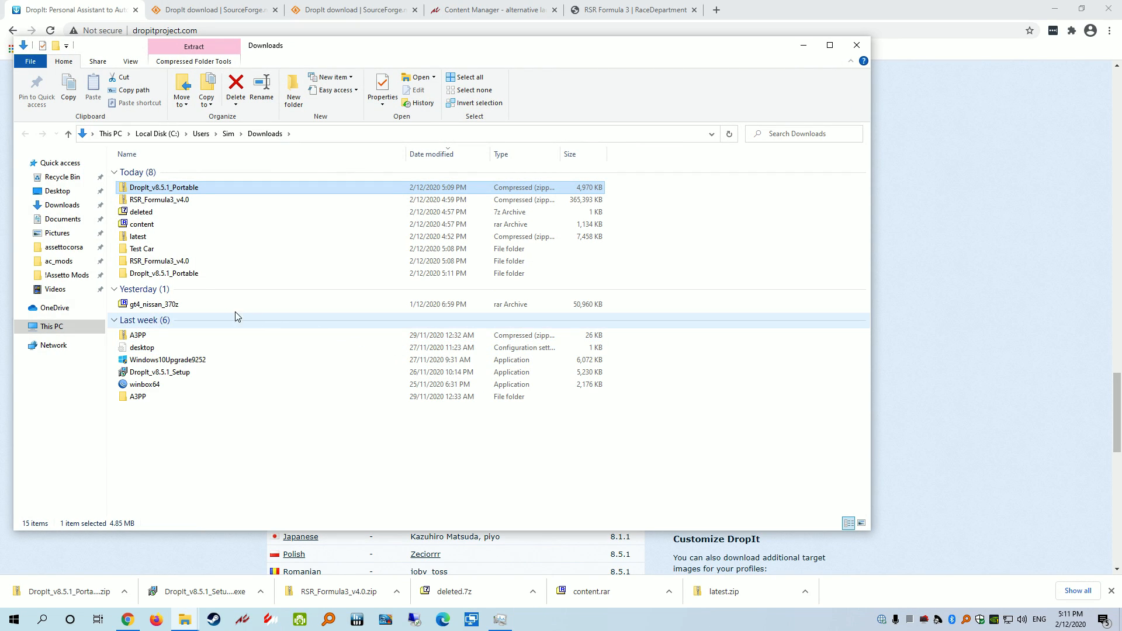
double_click(177, 258)
key(alt+Left)
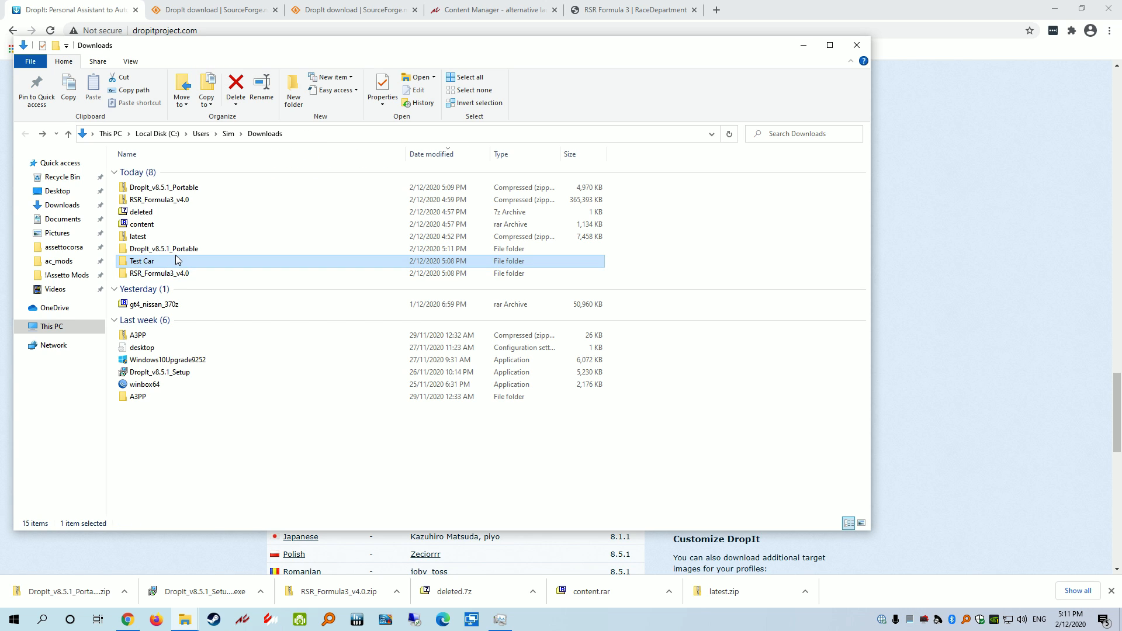
double_click(176, 251)
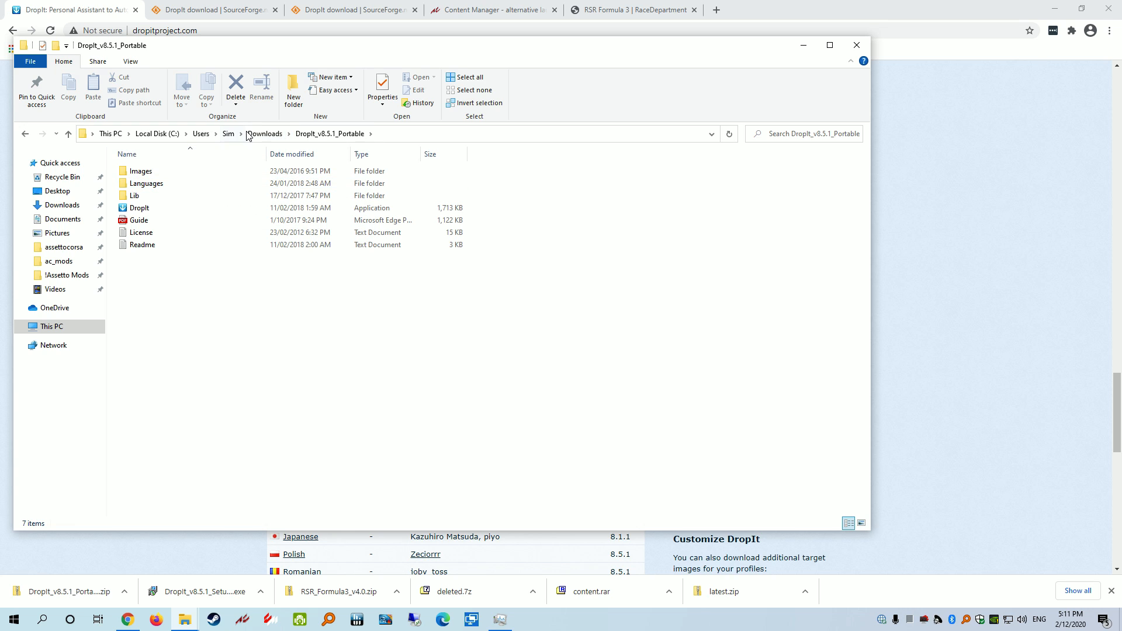
click(265, 134)
Move the DropIt_v8.5.1_Portable folder into Steam\SteamApps\common and open it there
right_click(179, 252)
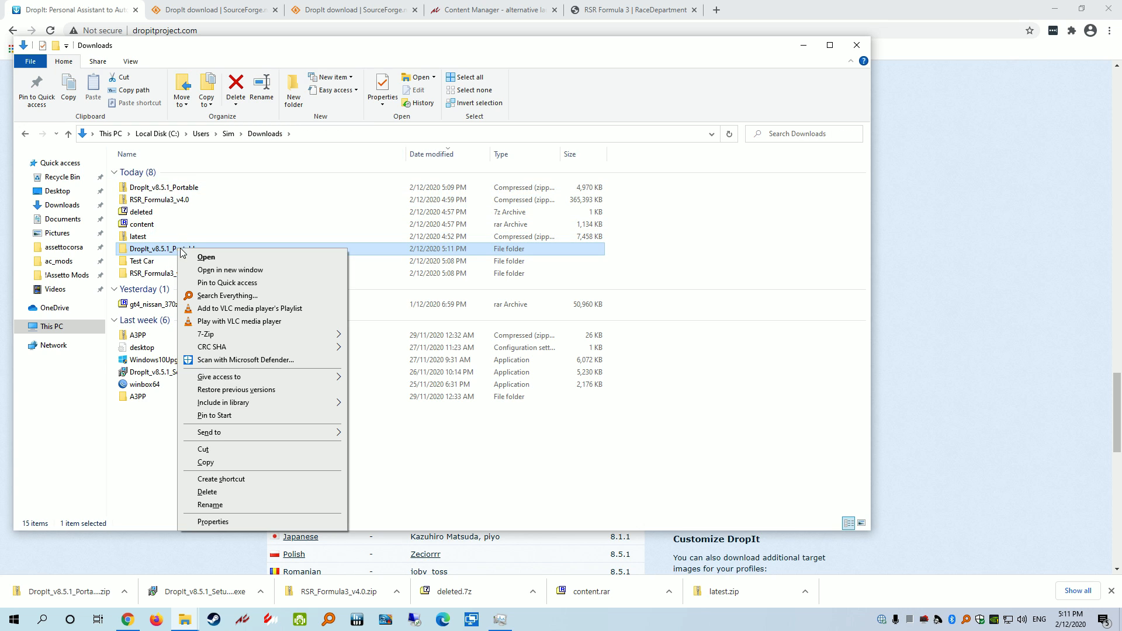
click(222, 450)
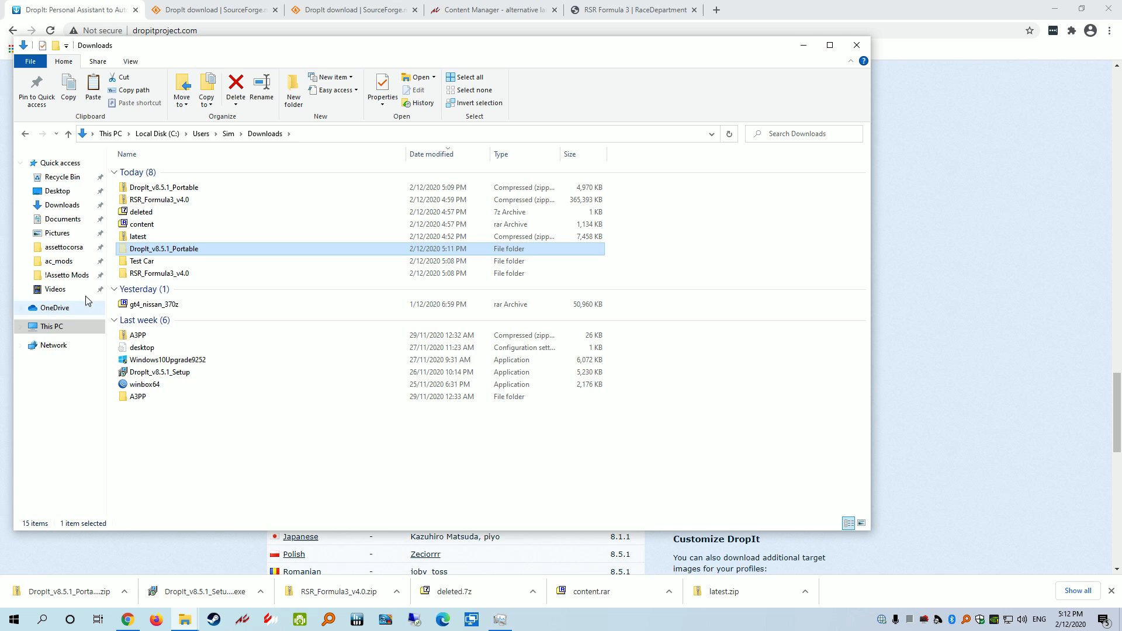
click(59, 260)
click(360, 134)
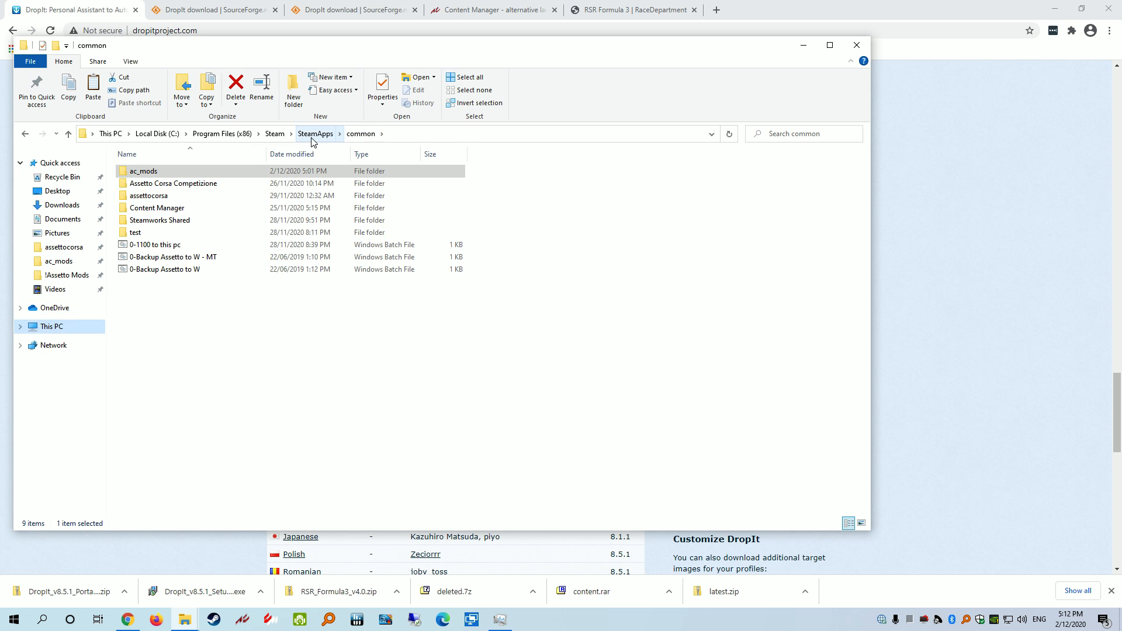
right_click(174, 318)
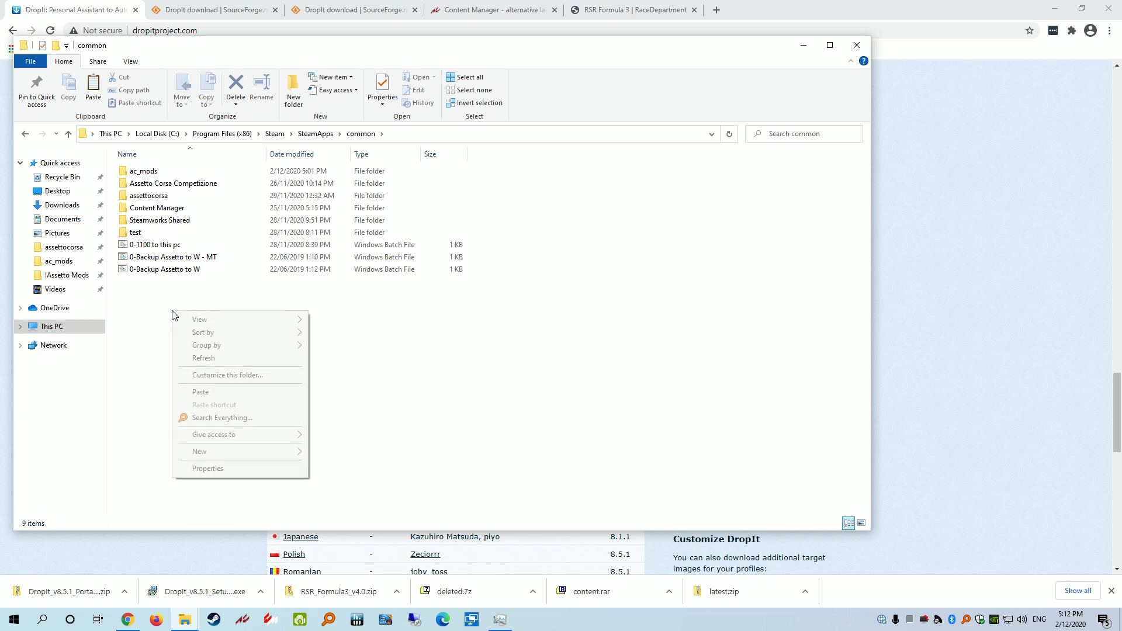
click(210, 393)
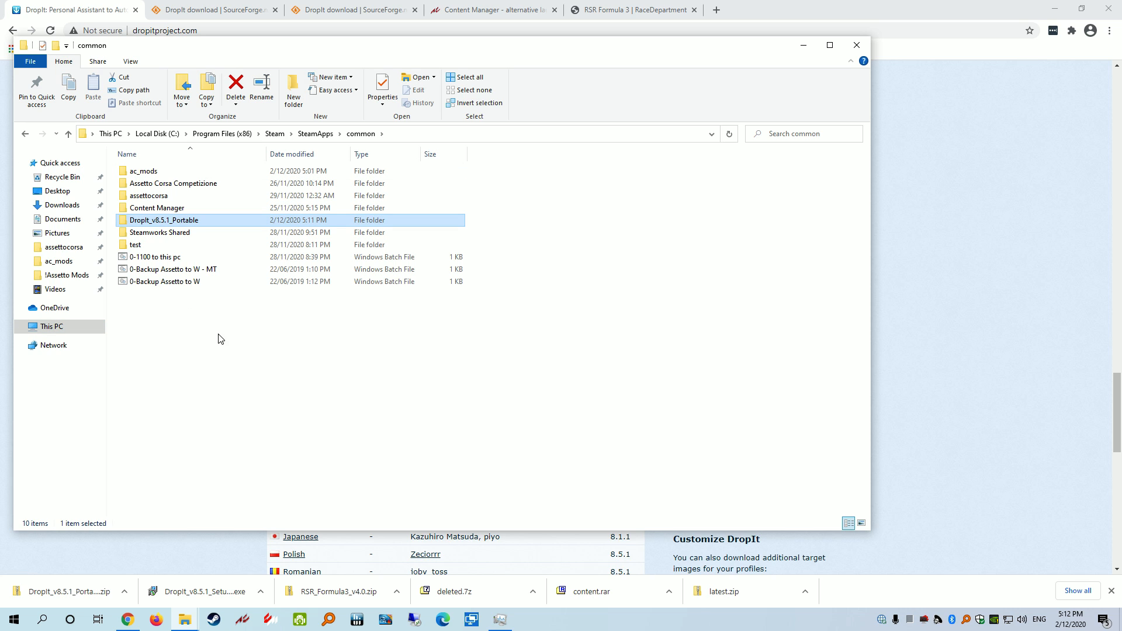
double_click(168, 221)
Create a desktop shortcut to DropIt.exe from the portable folder
click(1056, 7)
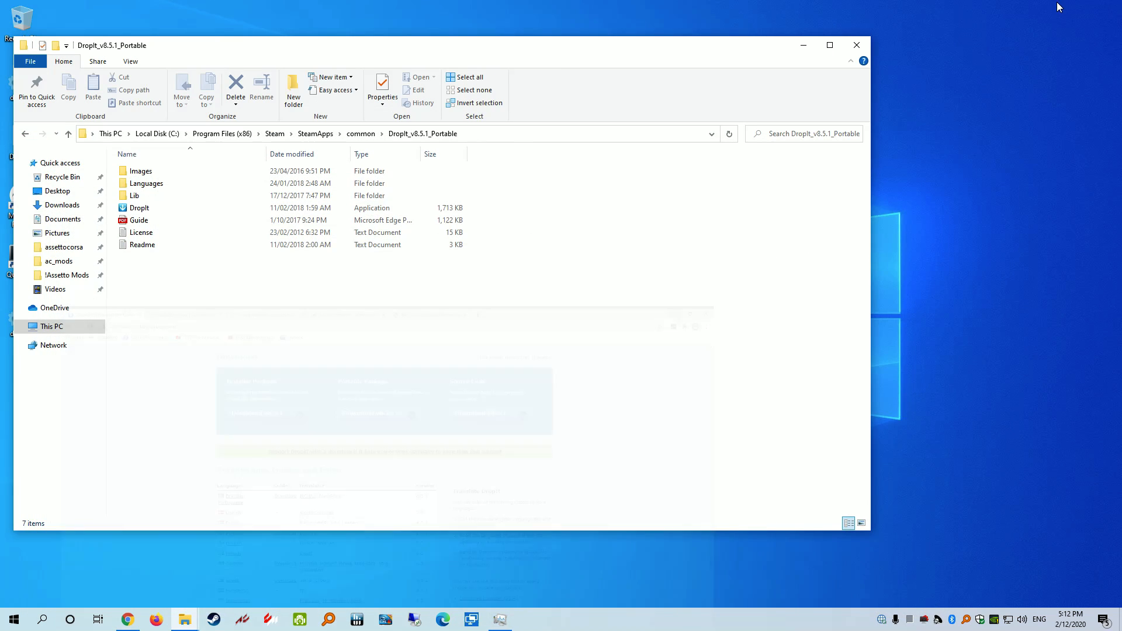
drag(734, 51, 978, 49)
drag(384, 207, 76, 379)
click(117, 439)
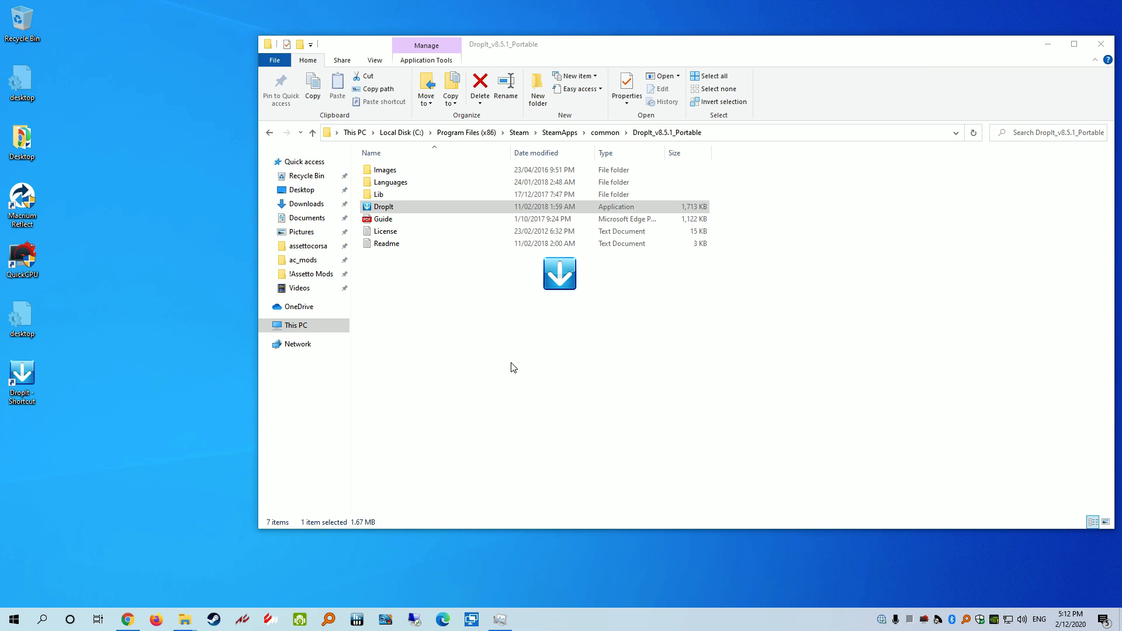
Park DropIt's drop target at the desktop's top-left and open its Options
drag(562, 274, 127, 24)
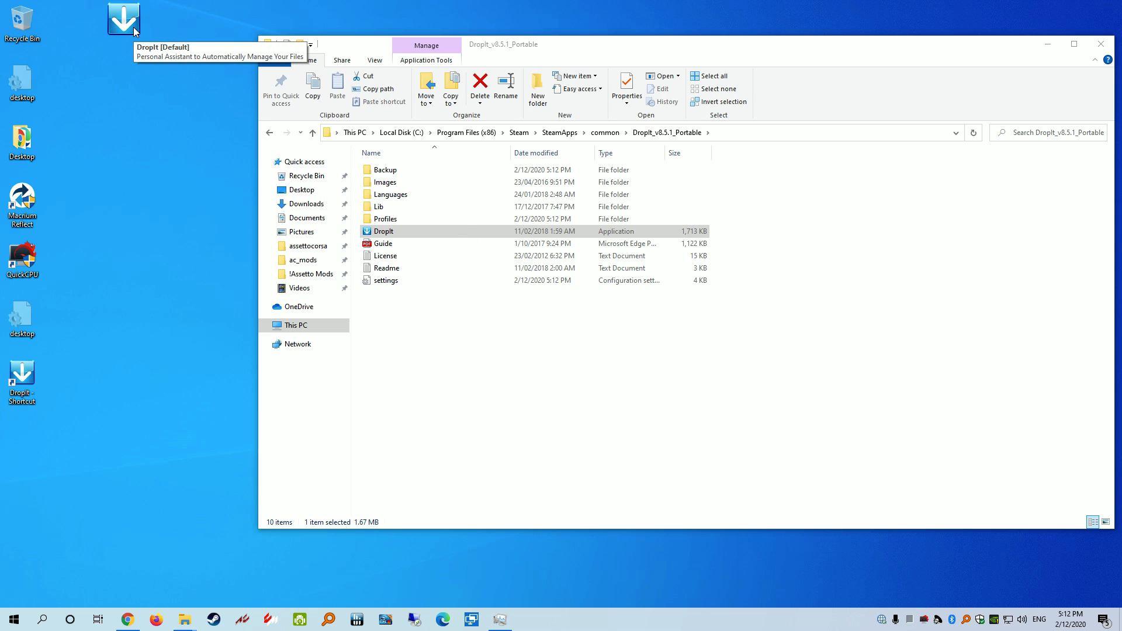
right_click(133, 27)
mouse_move(171, 51)
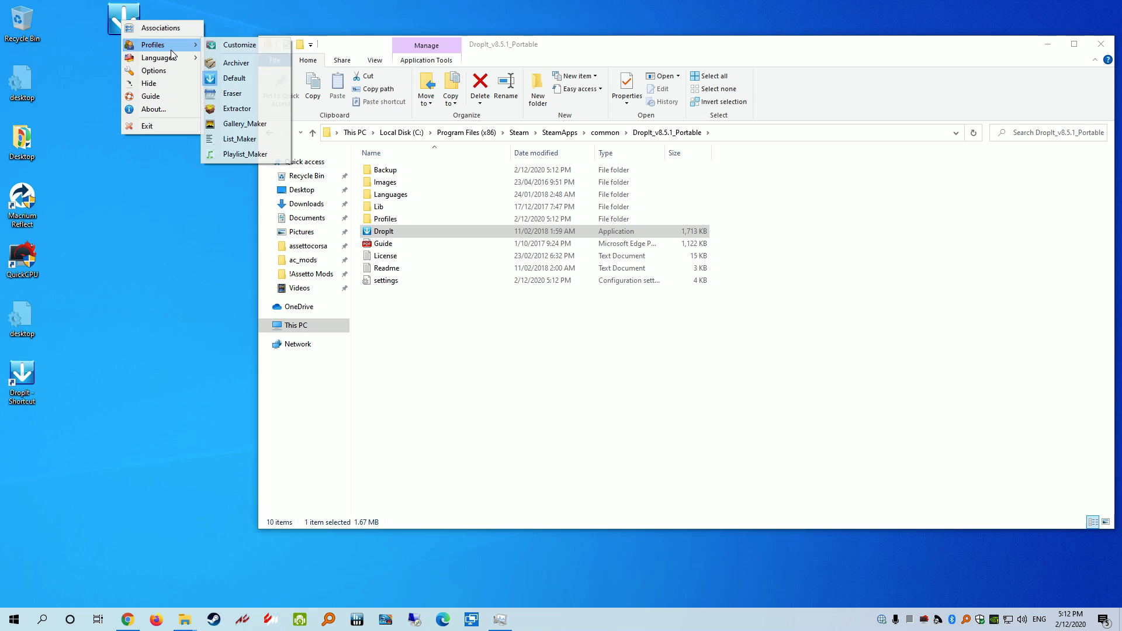
click(188, 7)
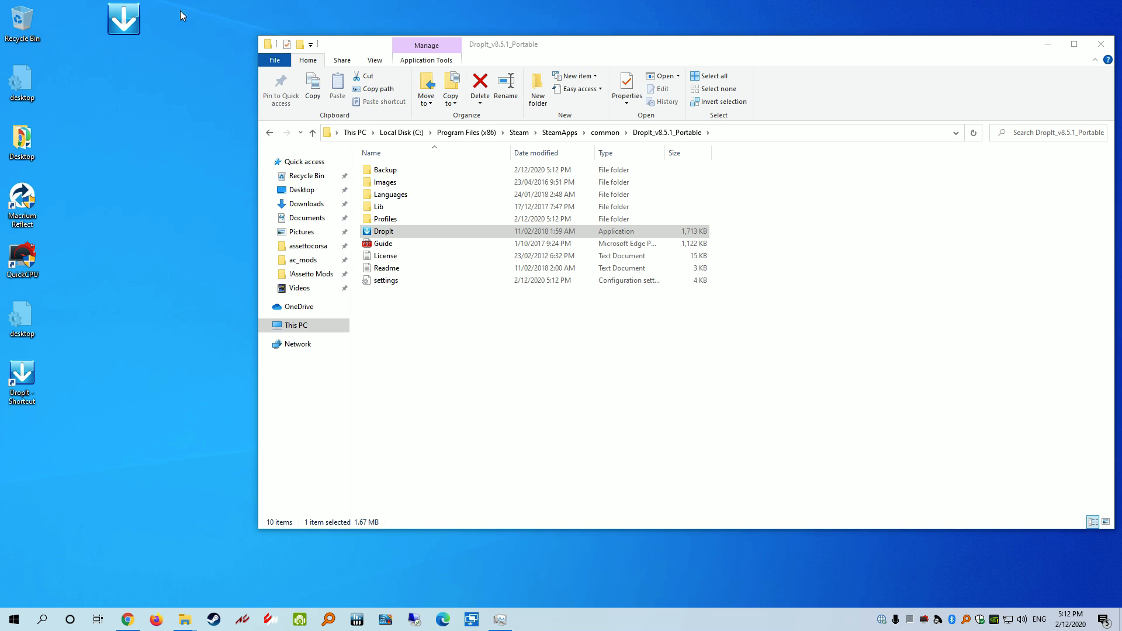
right_click(129, 11)
click(161, 62)
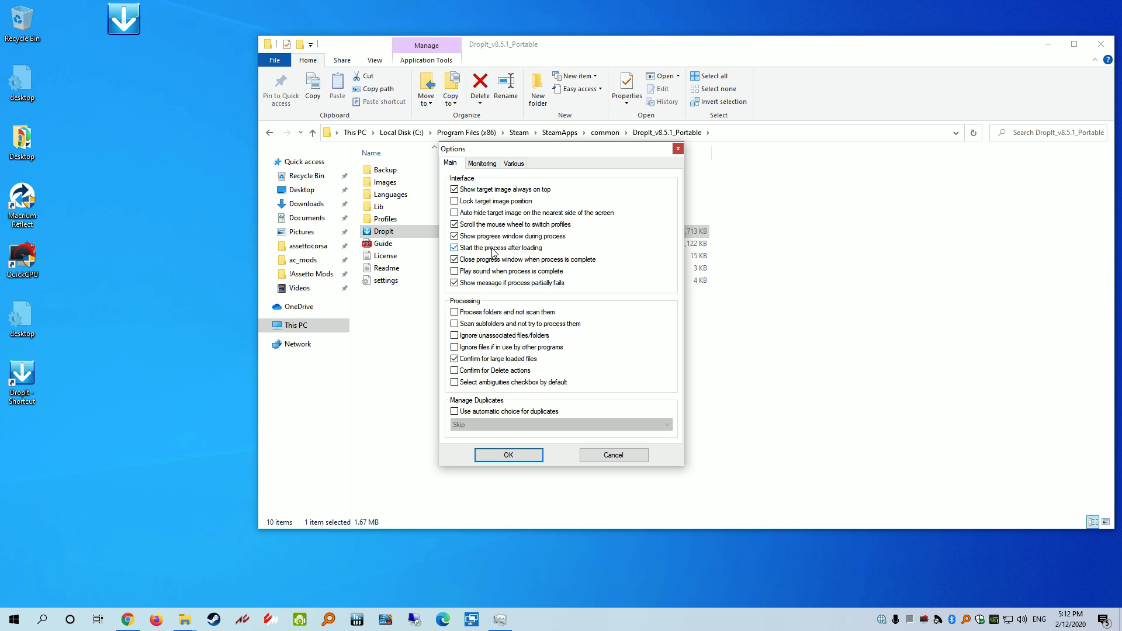
Enable 'Start the process after loading' on the Main tab
click(463, 249)
mouse_move(570, 325)
click(483, 165)
On the Various tab, enable start on system startup and SendTo integration, leaving multiple instances off
click(507, 168)
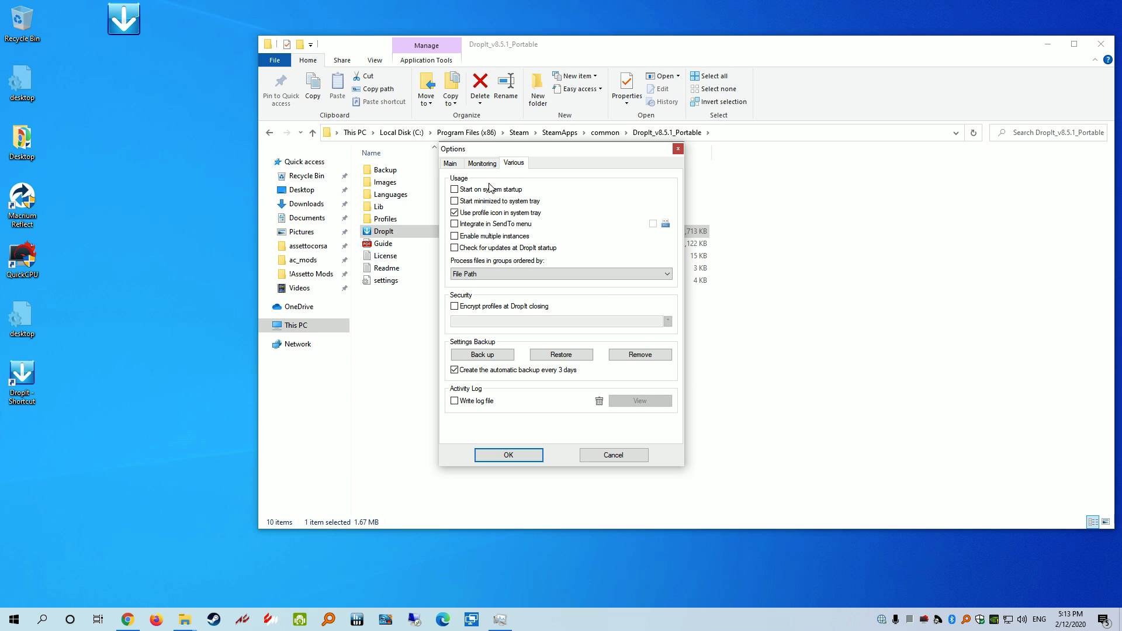
click(472, 191)
click(484, 238)
mouse_move(914, 621)
click(466, 241)
click(654, 224)
Save the DropIt options with OK and confirm the shortcut's Send to menu lists DropIt profiles
mouse_move(670, 229)
right_click(23, 374)
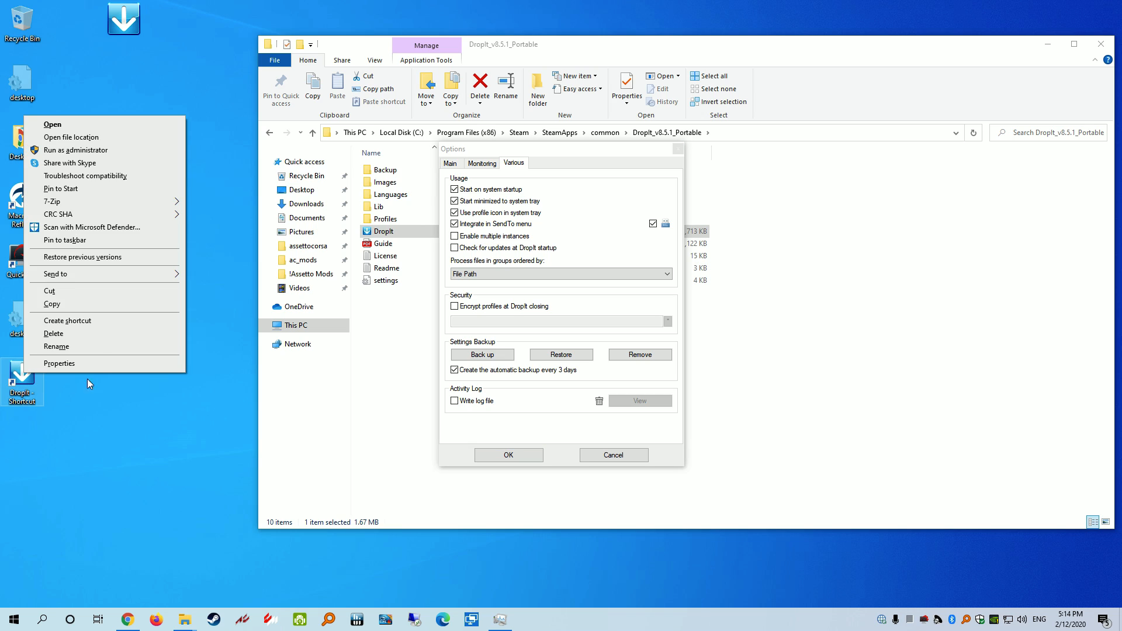
mouse_move(107, 275)
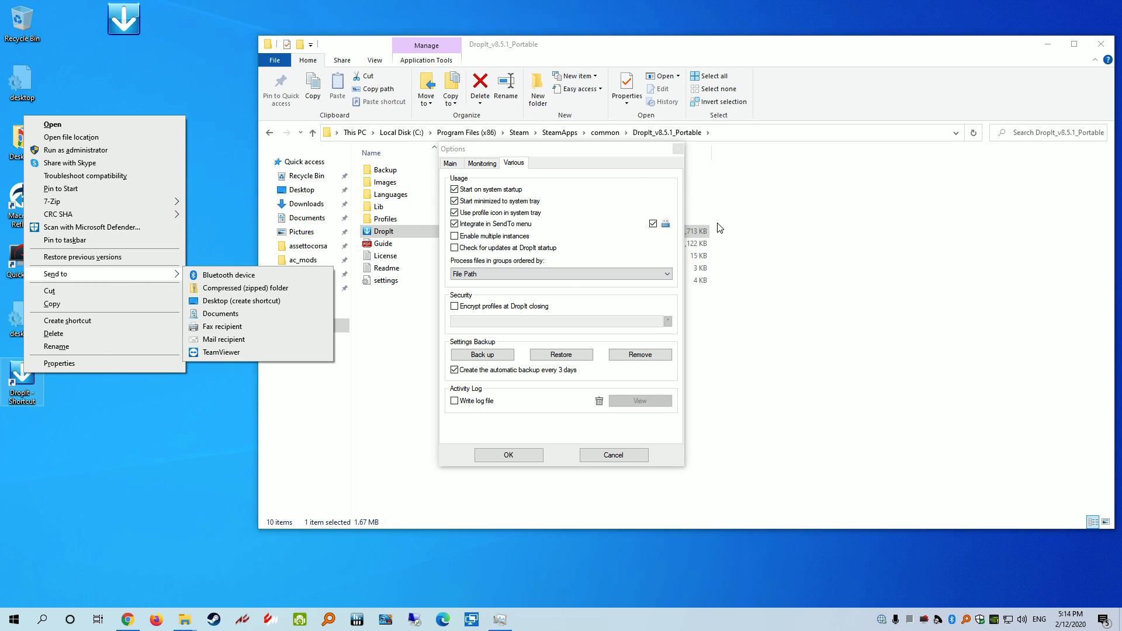
click(596, 164)
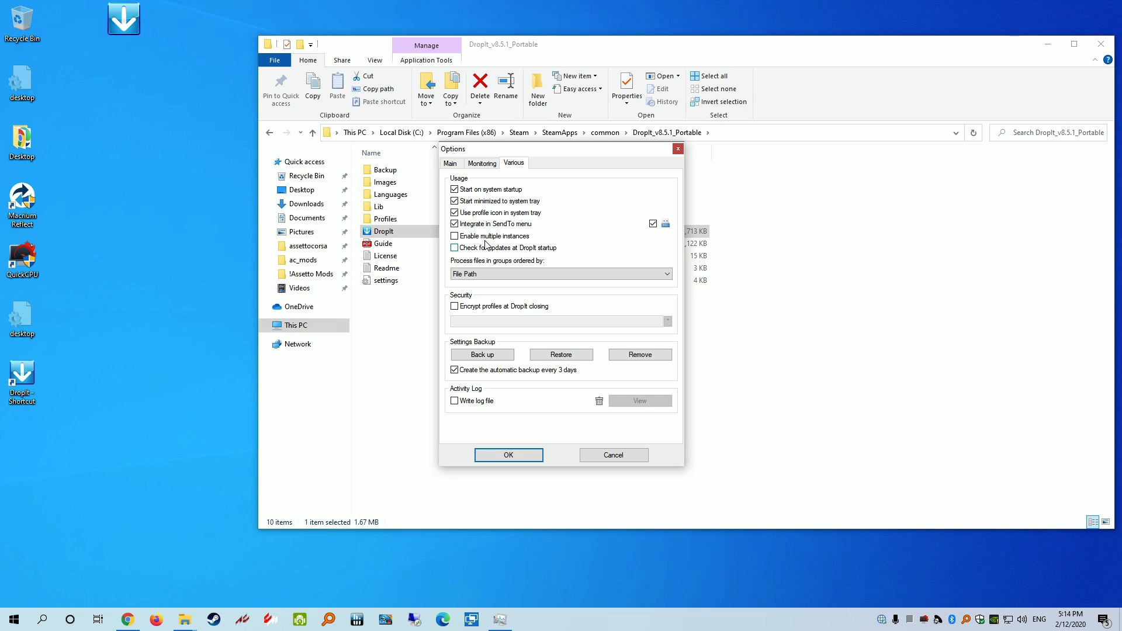
click(531, 455)
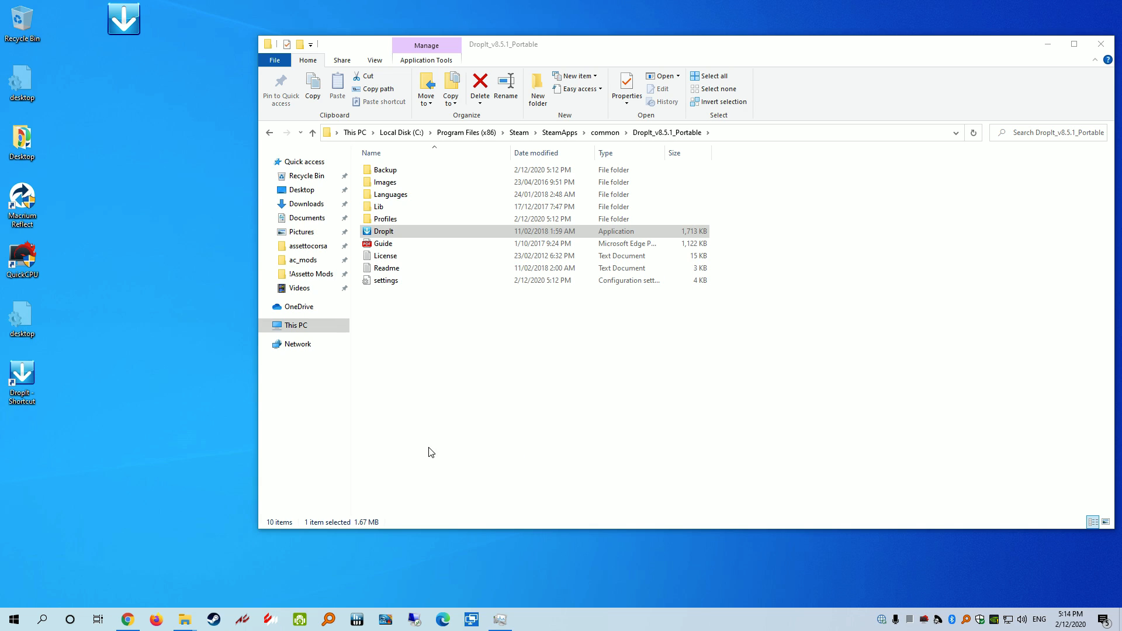
right_click(35, 383)
mouse_move(90, 267)
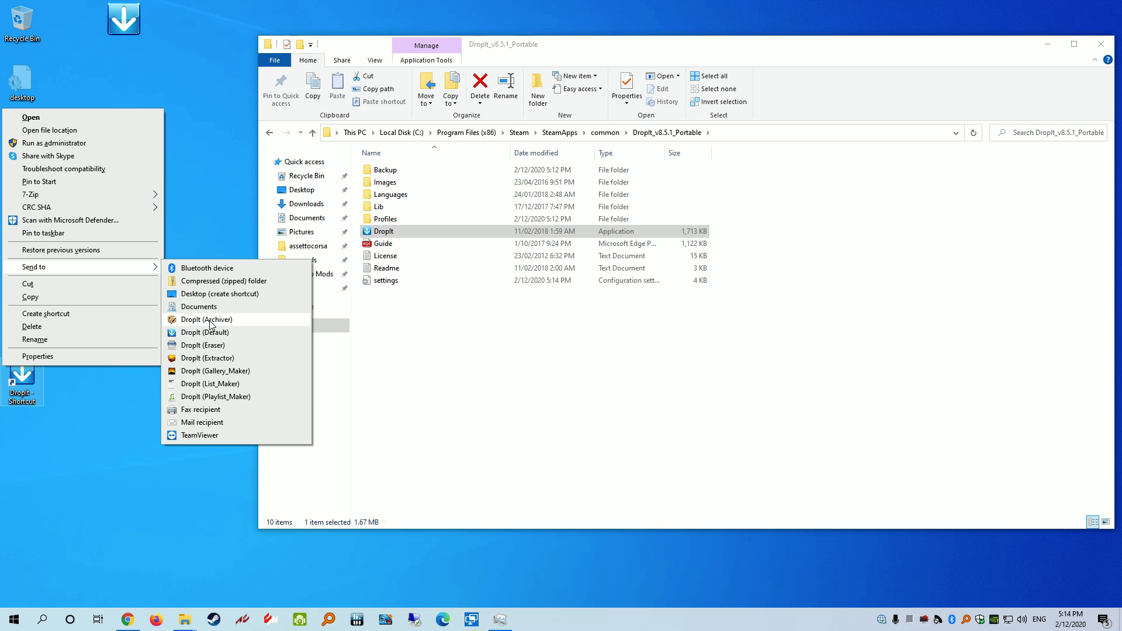
click(206, 231)
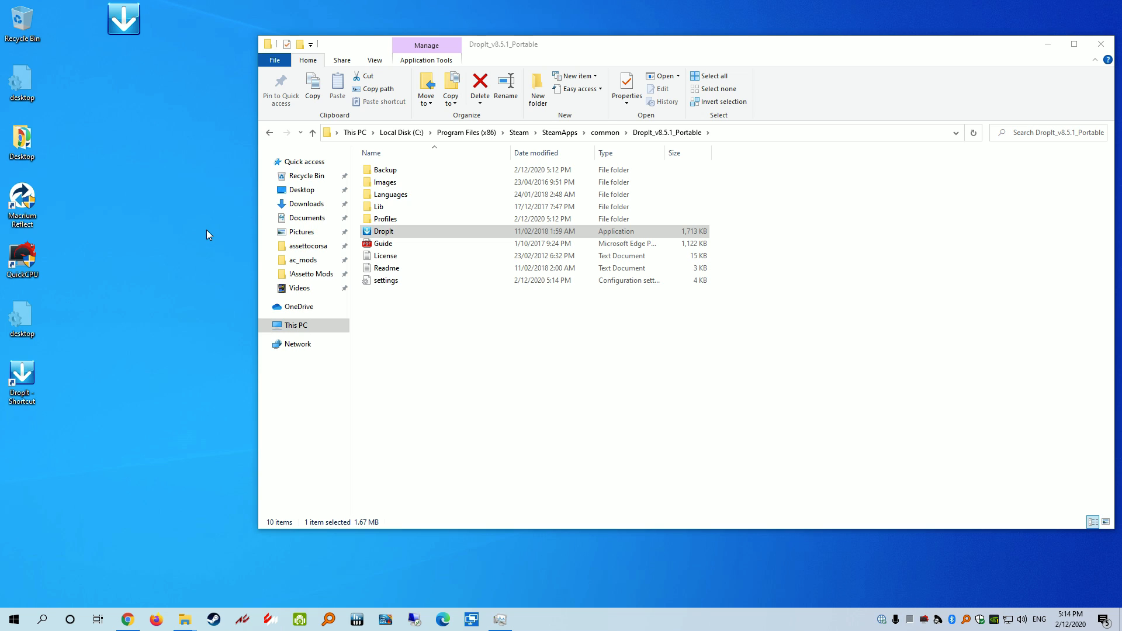
right_click(121, 15)
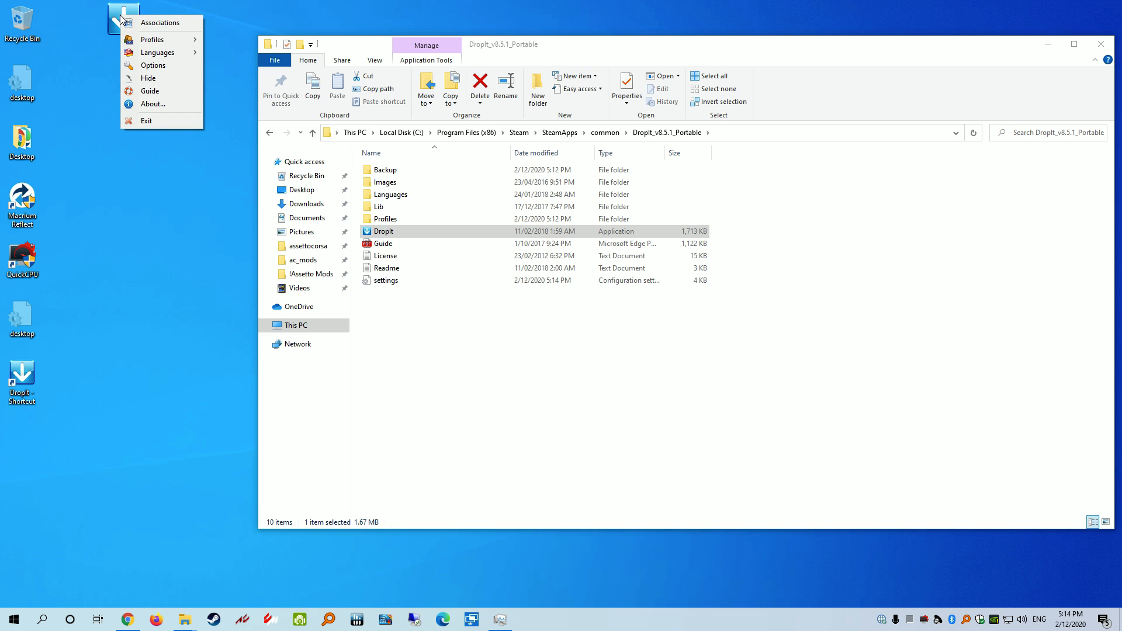
Check the profile list in the association manager, keeping Default, then close it
click(175, 23)
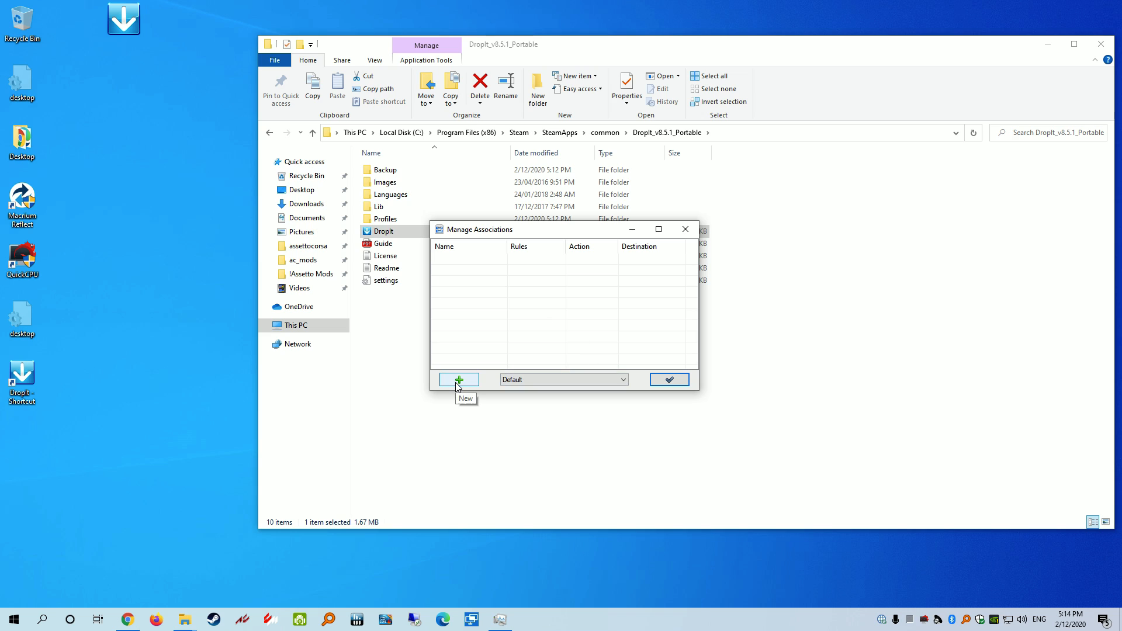
click(516, 384)
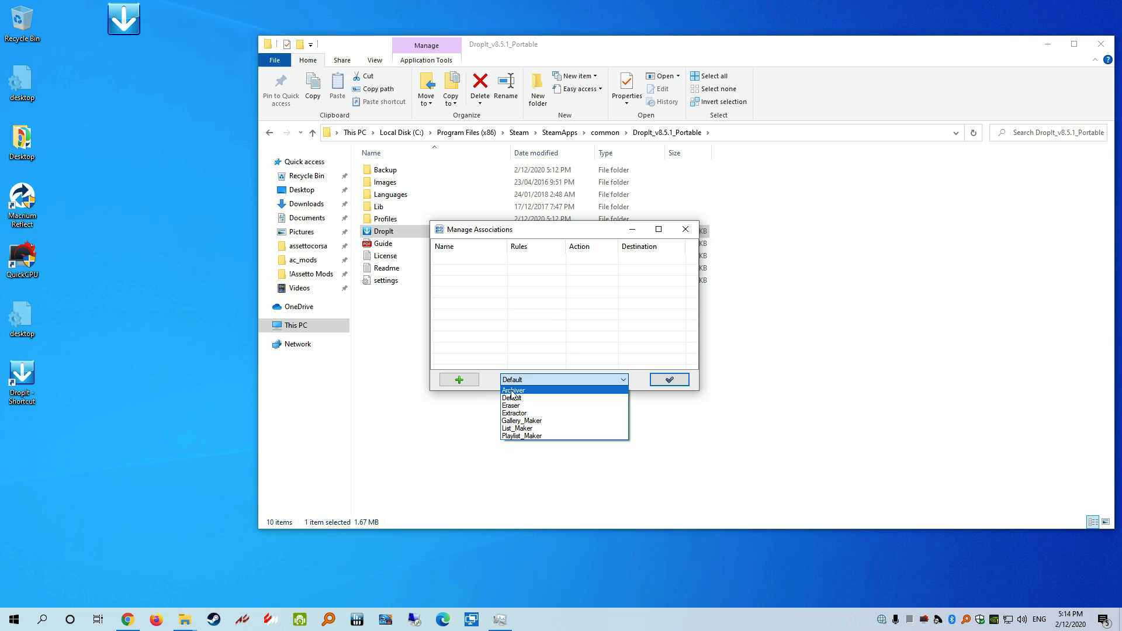
click(492, 382)
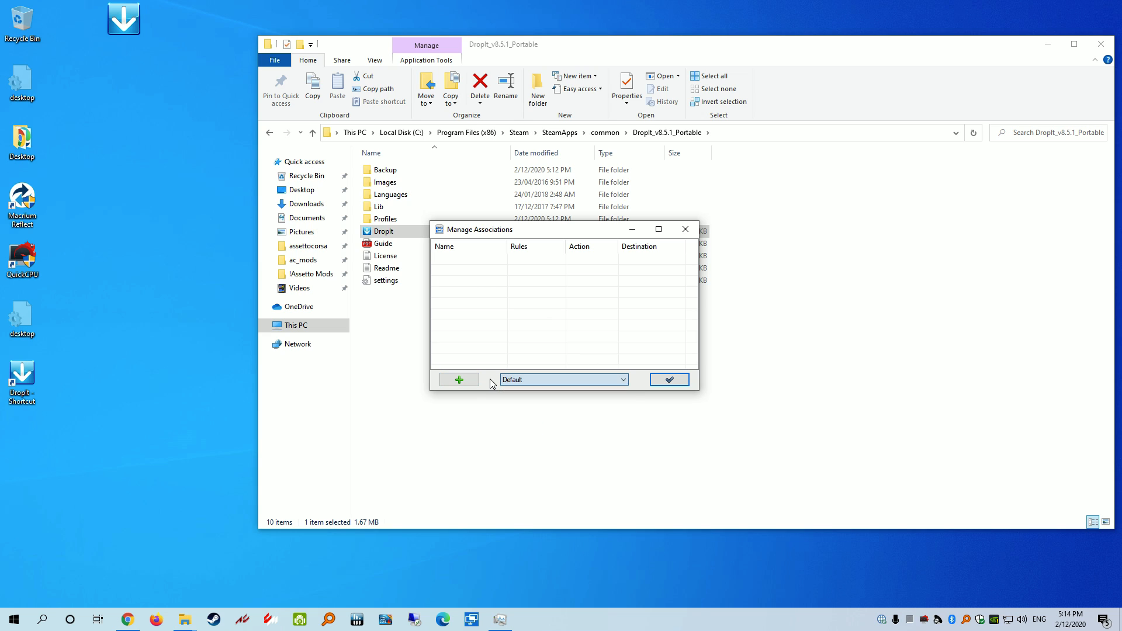
click(684, 230)
Create two new profiles, AC Cars and AC Tracks, in the profile customisation window
right_click(124, 15)
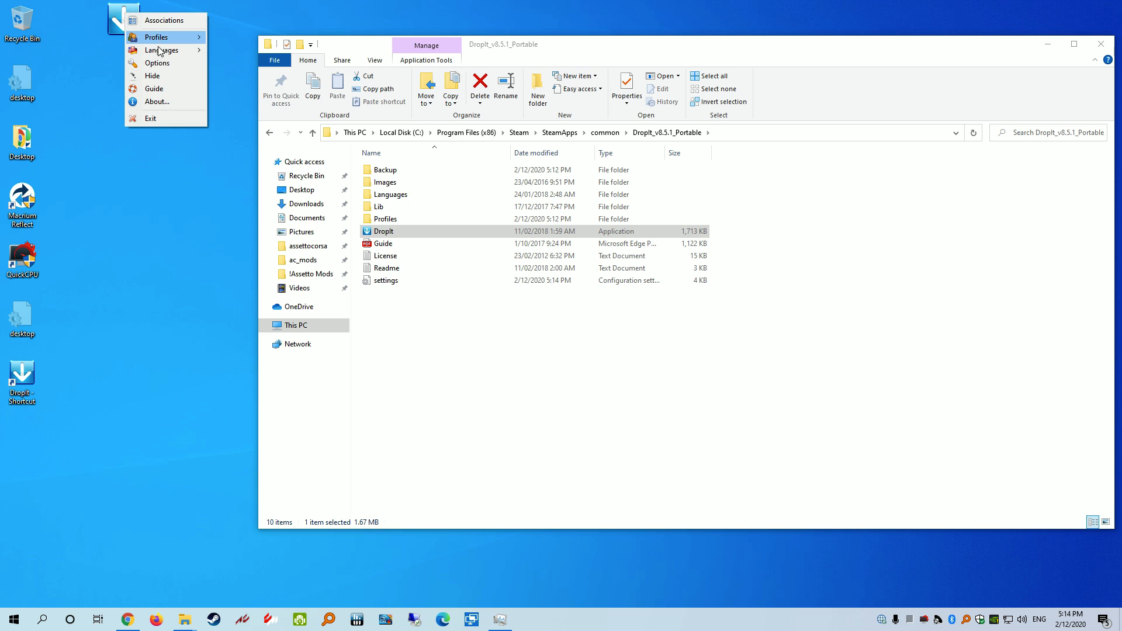
mouse_move(163, 40)
click(253, 37)
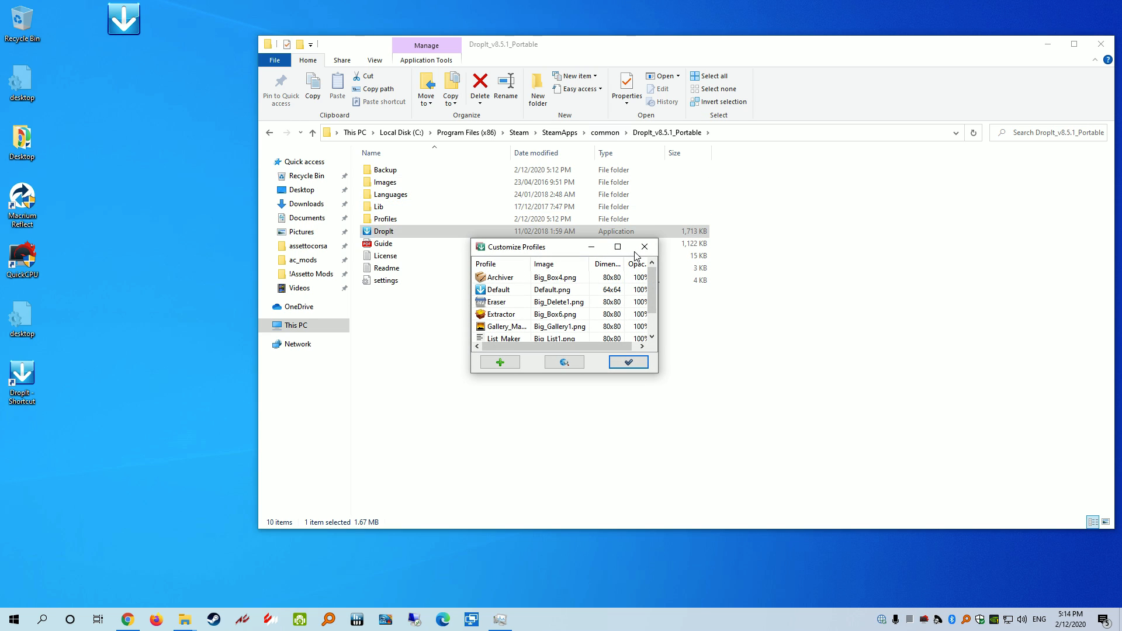
click(501, 363)
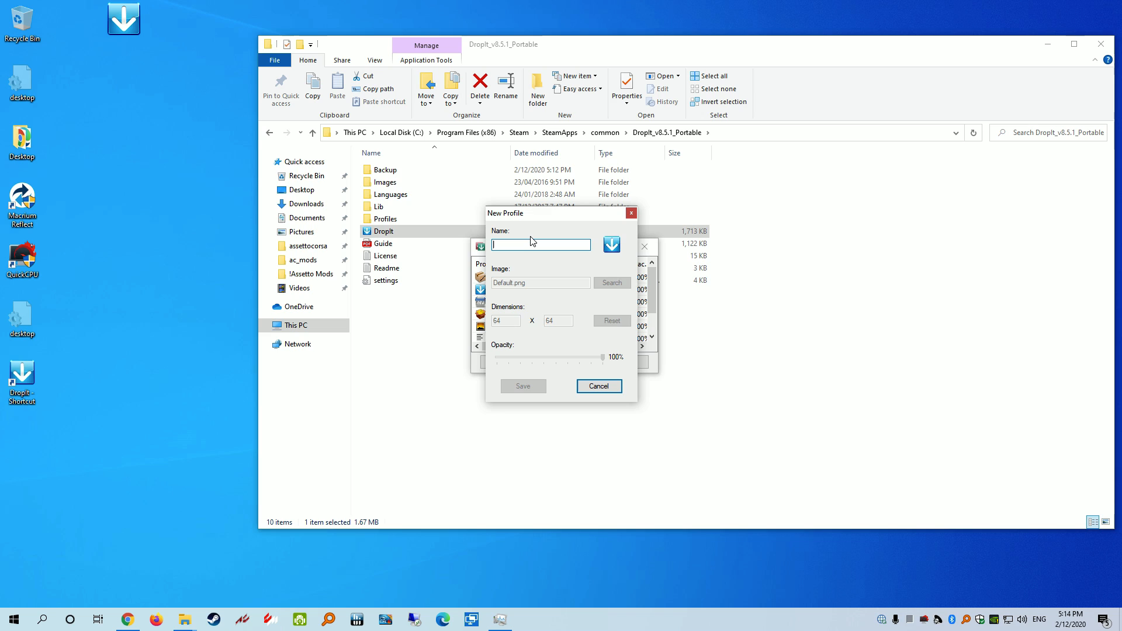
text(AC Cars)
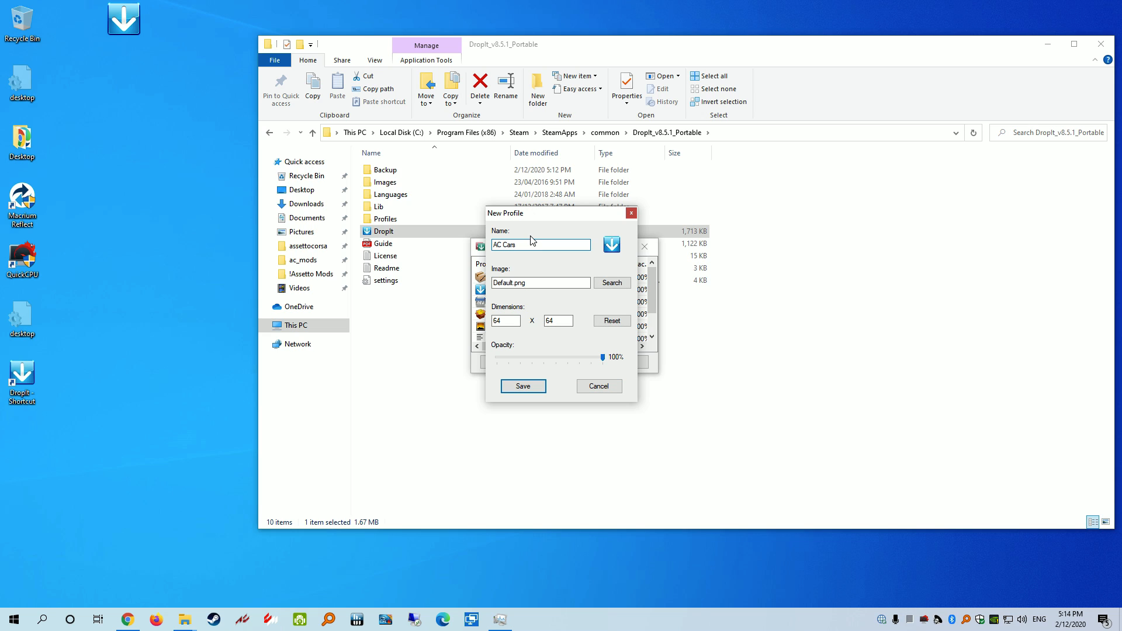
click(530, 386)
click(500, 362)
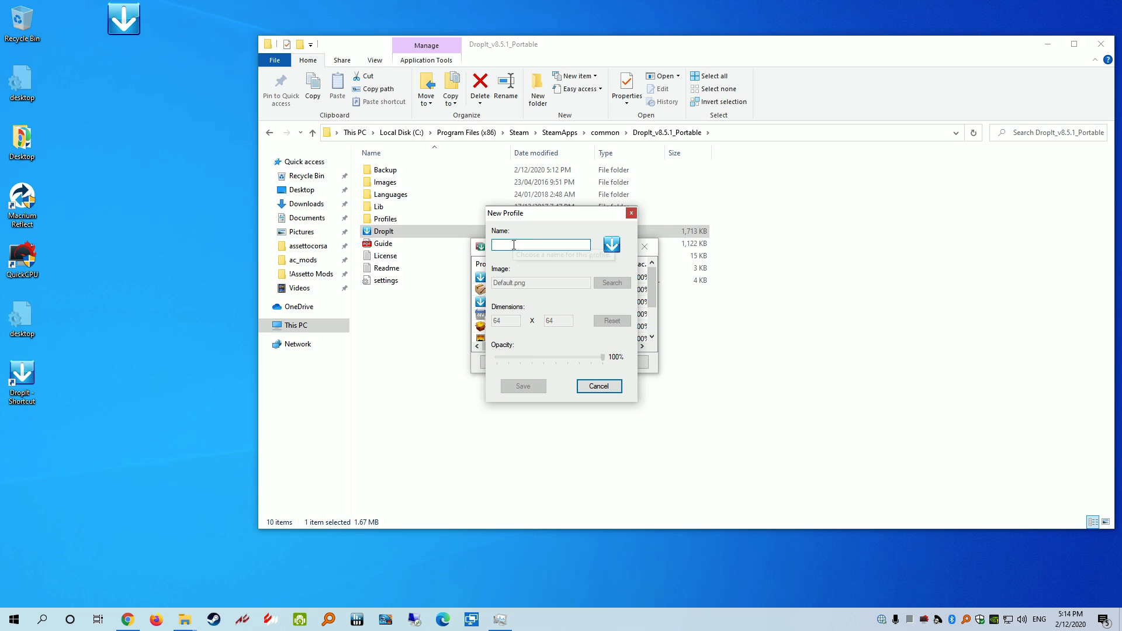
text(AC Track)
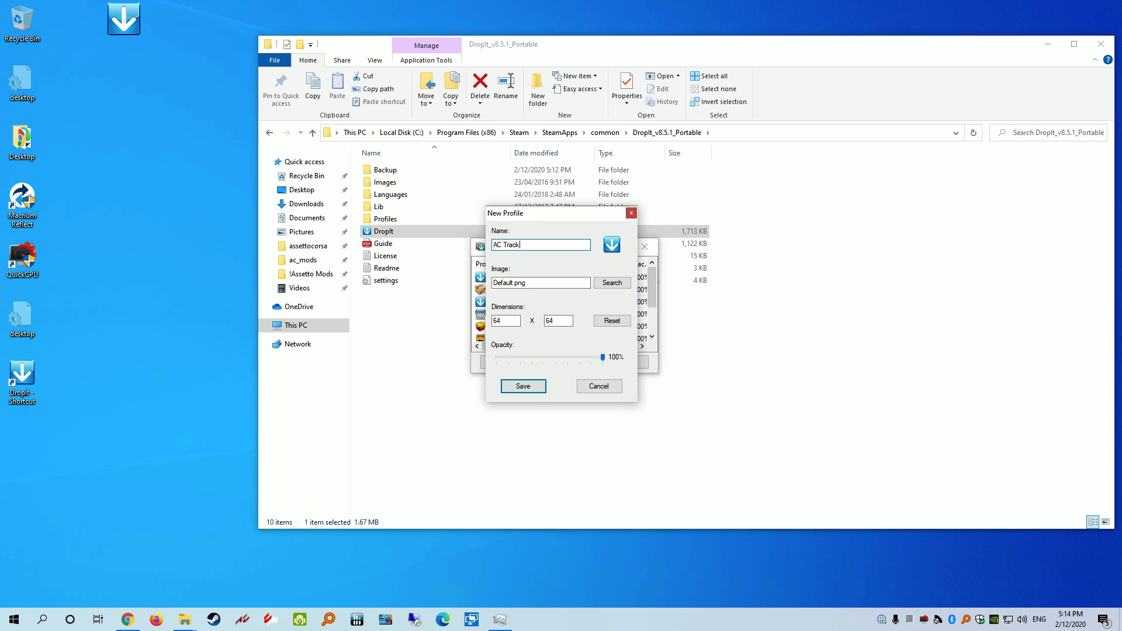
text(s)
click(530, 387)
click(629, 363)
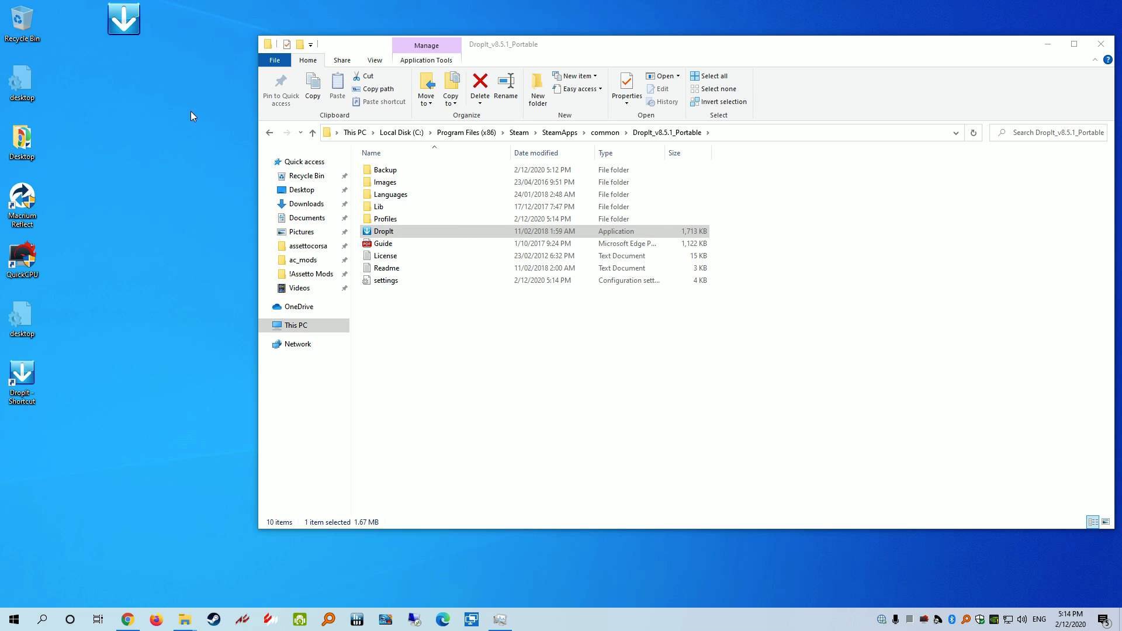
Open the association manager with the AC_Cars profile selected
right_click(132, 20)
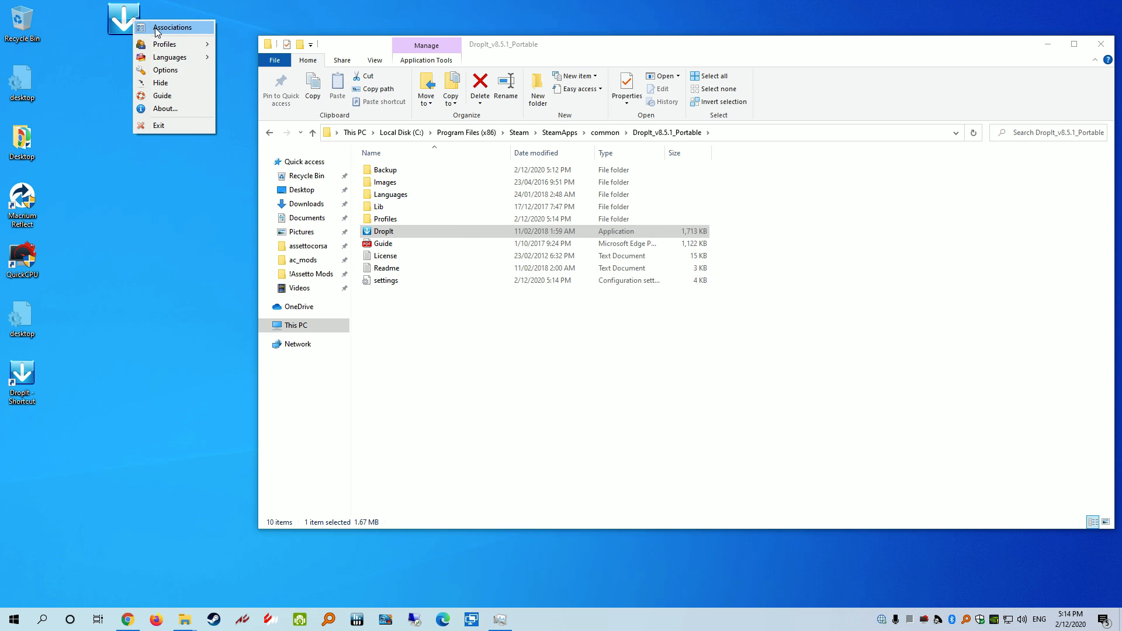
click(158, 27)
click(542, 380)
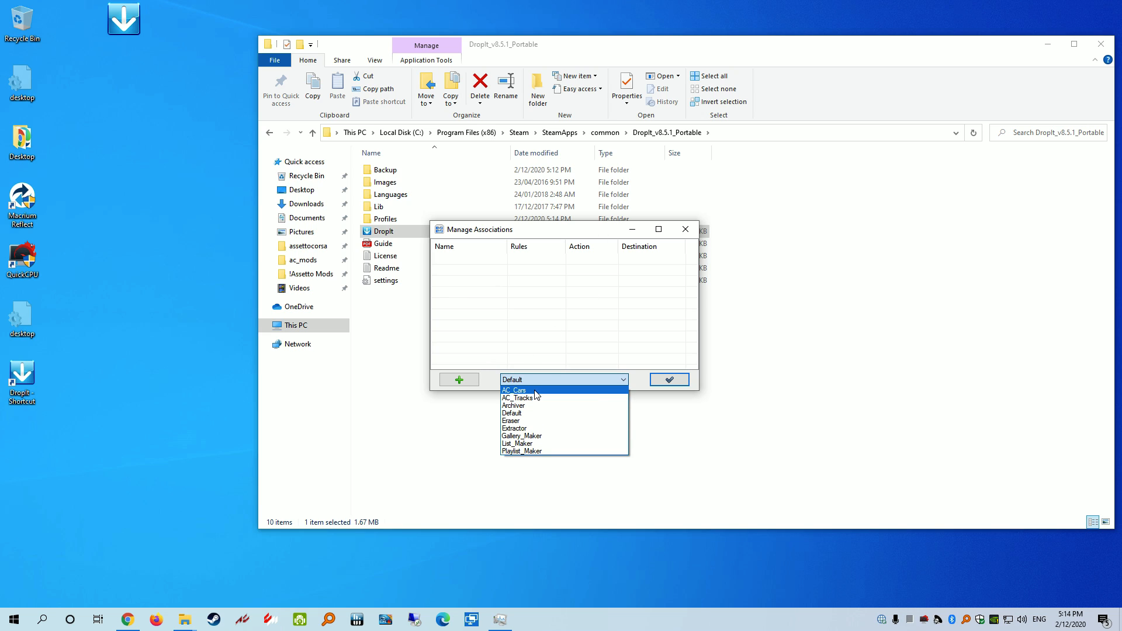
click(535, 391)
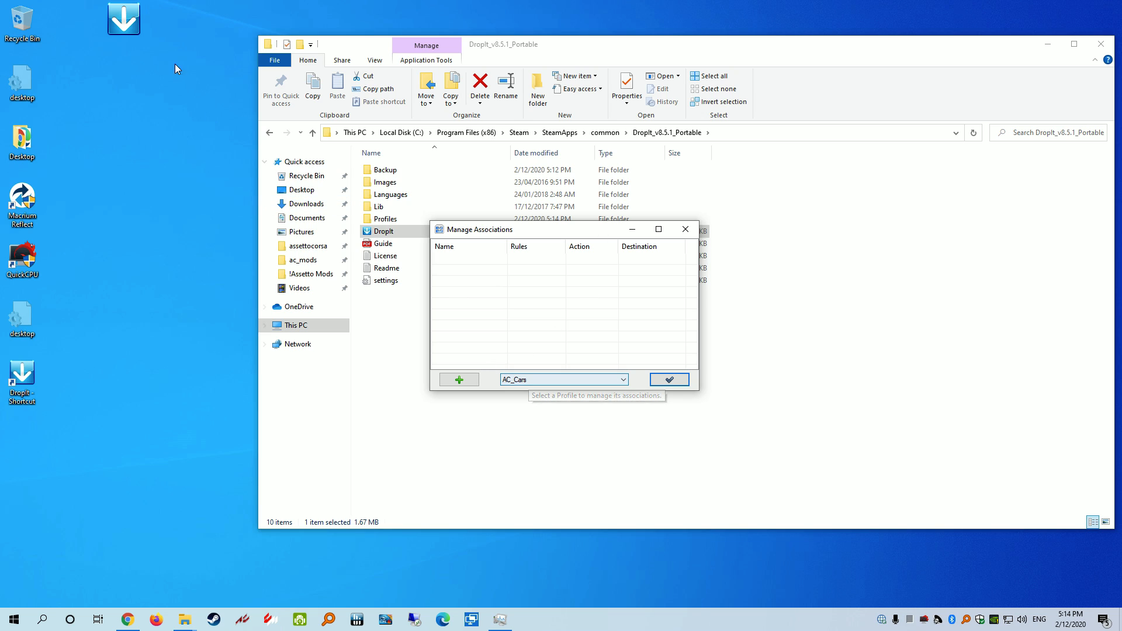
click(117, 19)
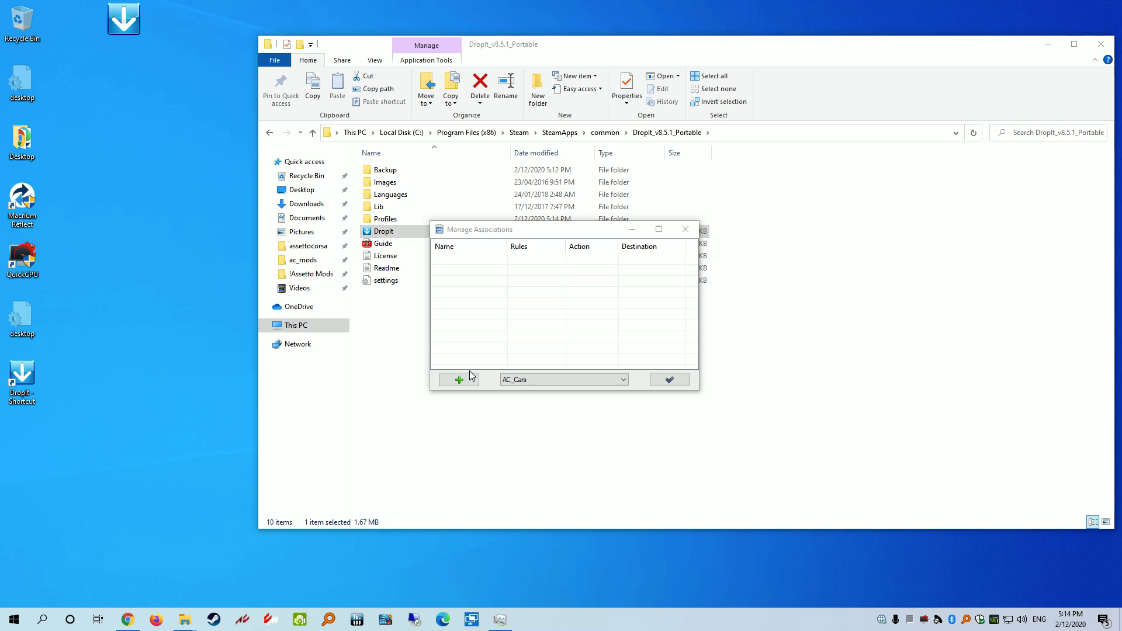
Add a new AC_Cars association with the rule **
click(459, 380)
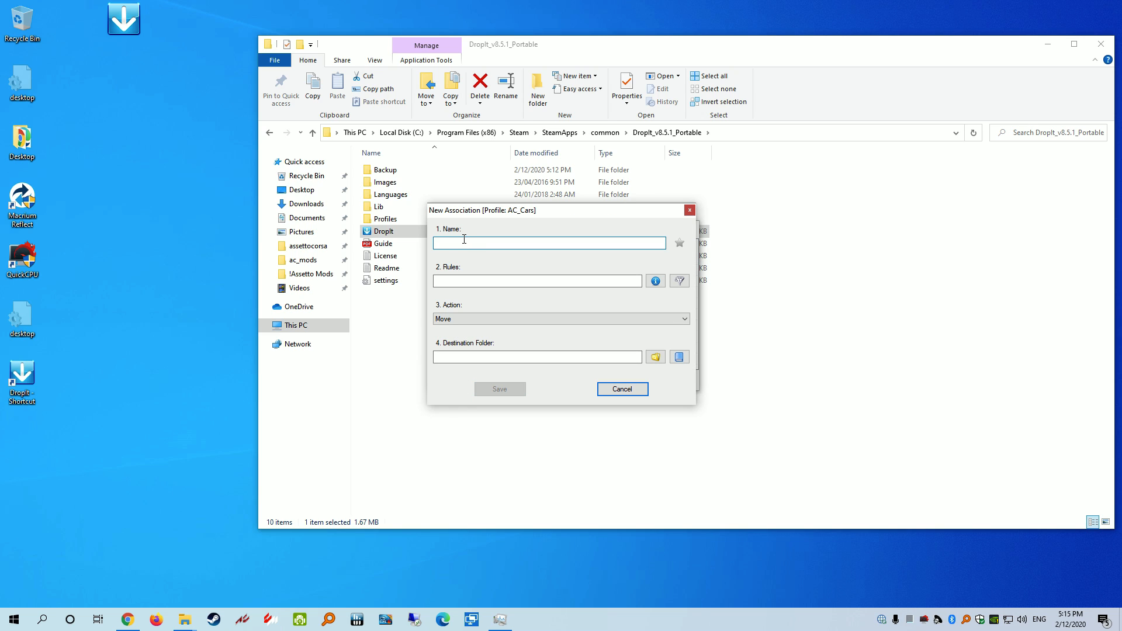
click(458, 282)
text(**)
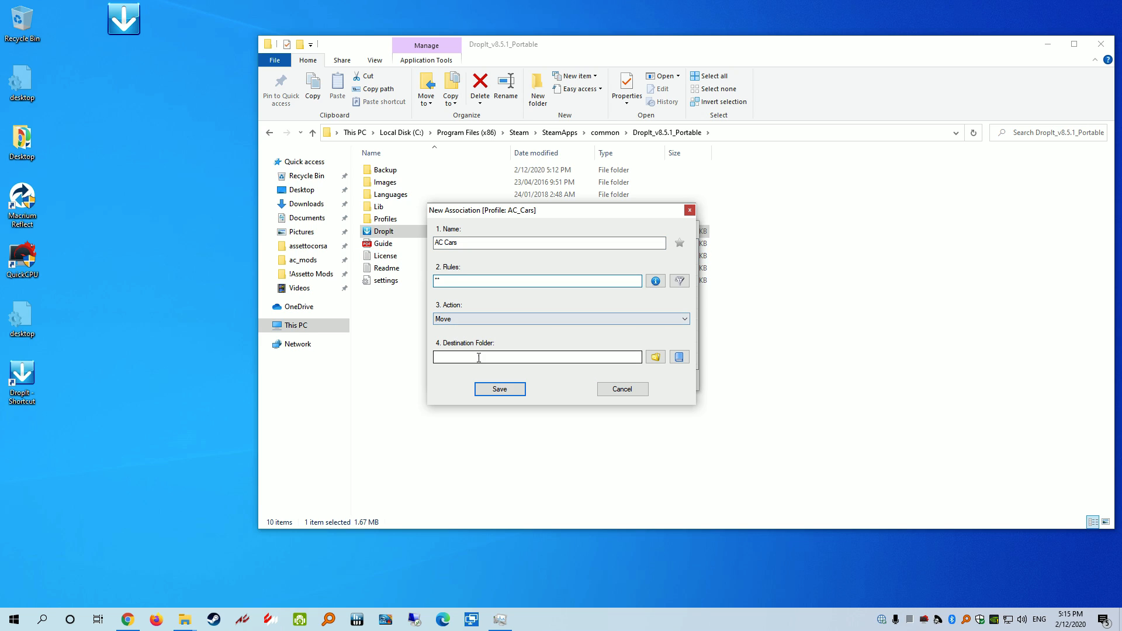
Browse for the destination folder, check the ac_mods path, then go to This PC in a taller picker
click(653, 358)
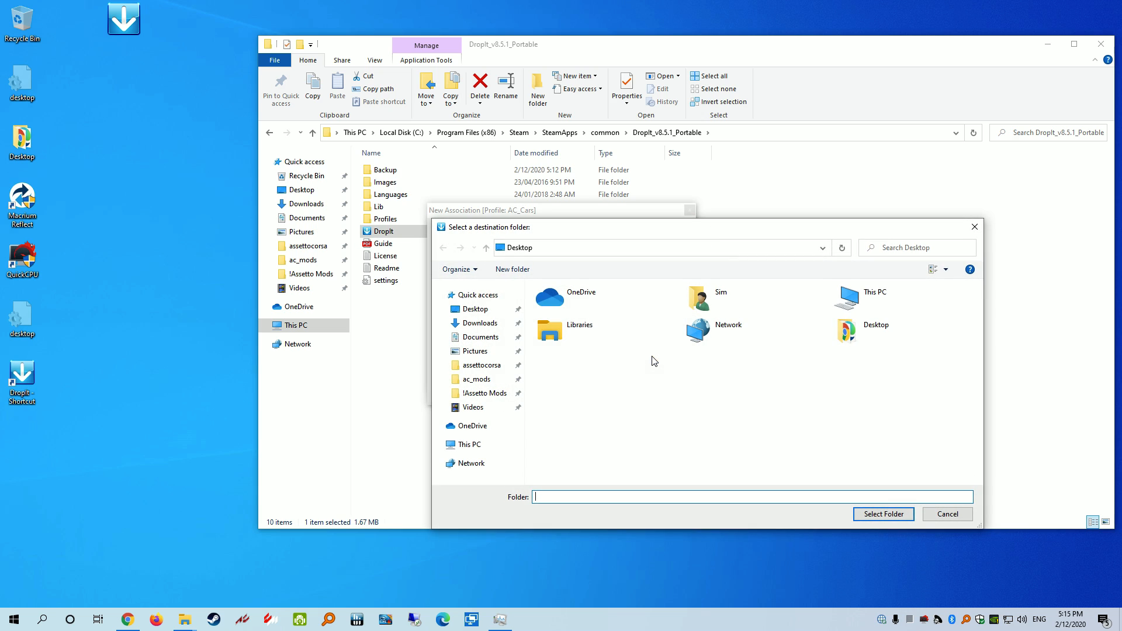
click(477, 380)
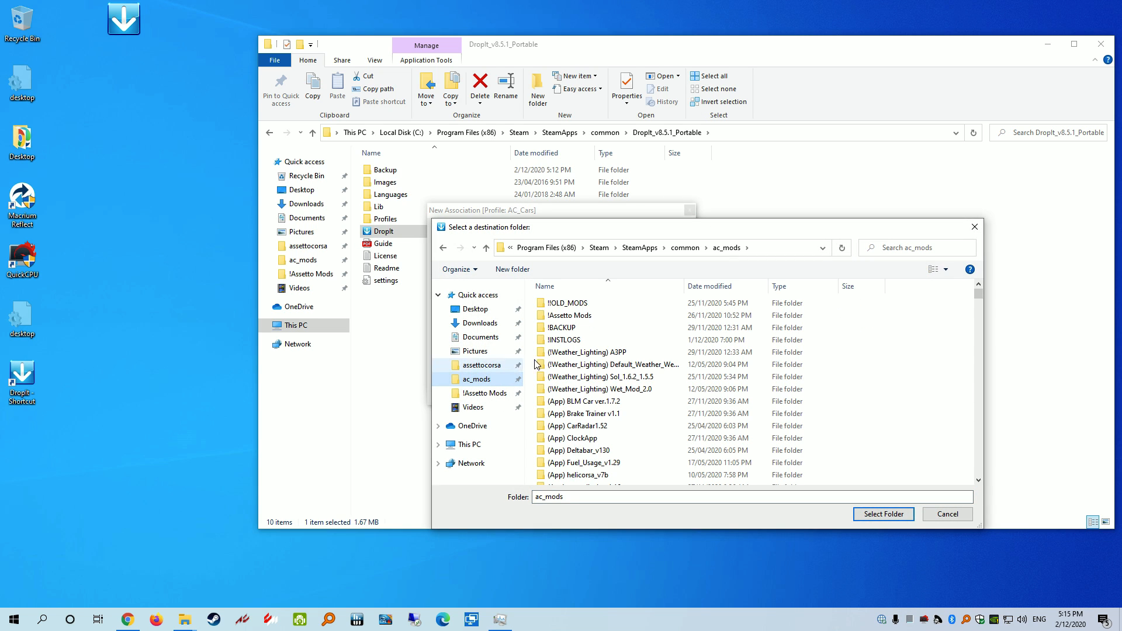
click(779, 248)
click(724, 250)
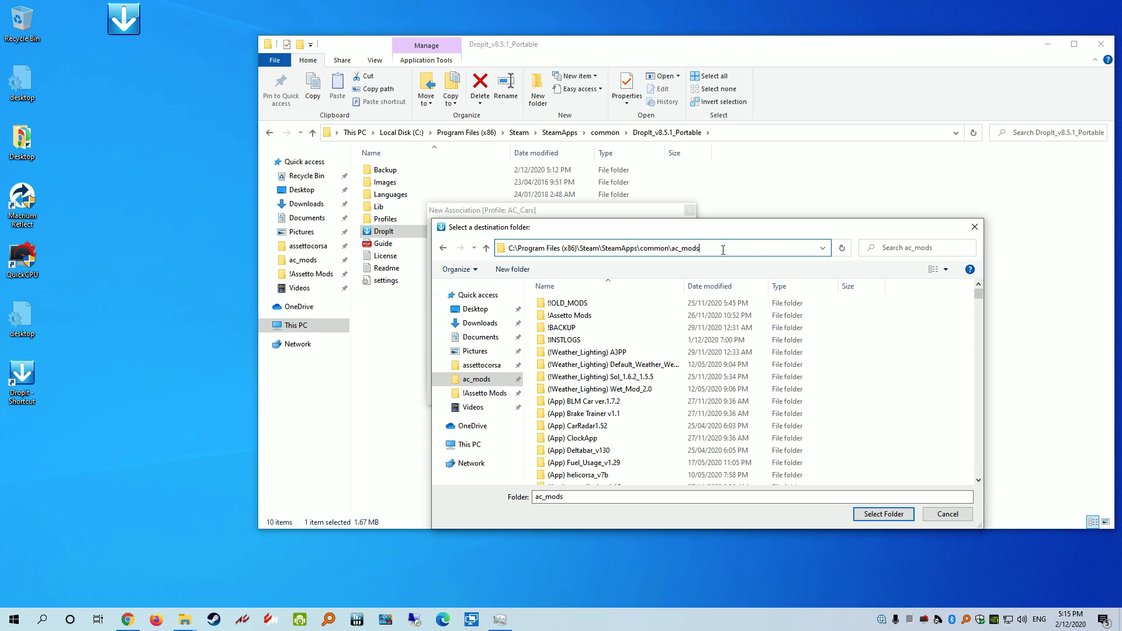
drag(723, 249, 661, 249)
click(713, 250)
click(477, 381)
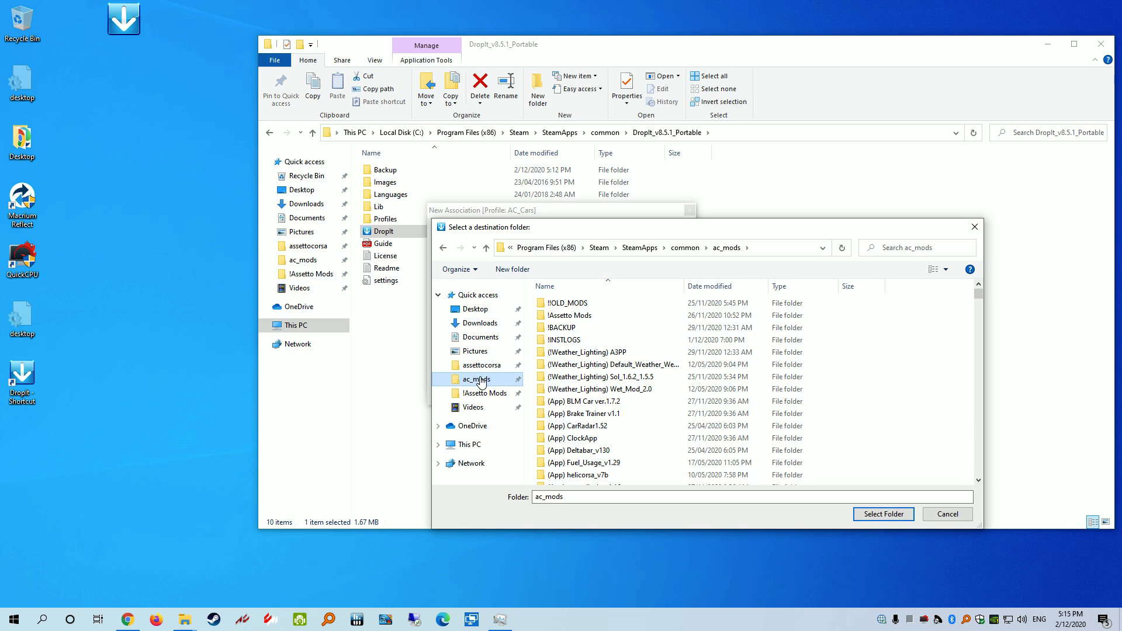
click(463, 446)
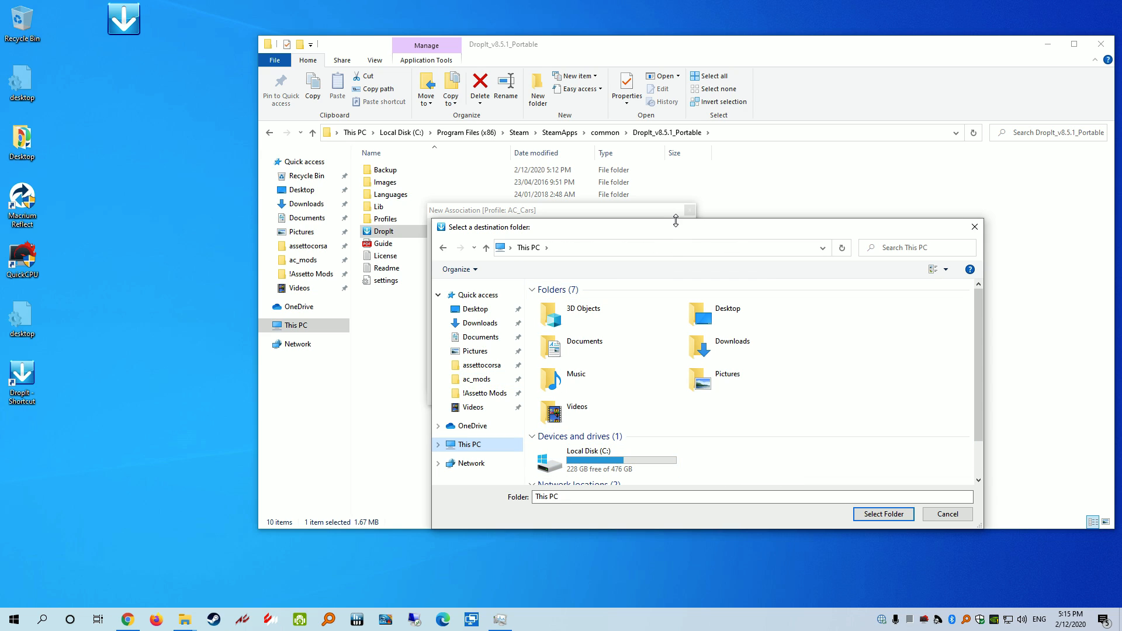
drag(676, 219, 676, 69)
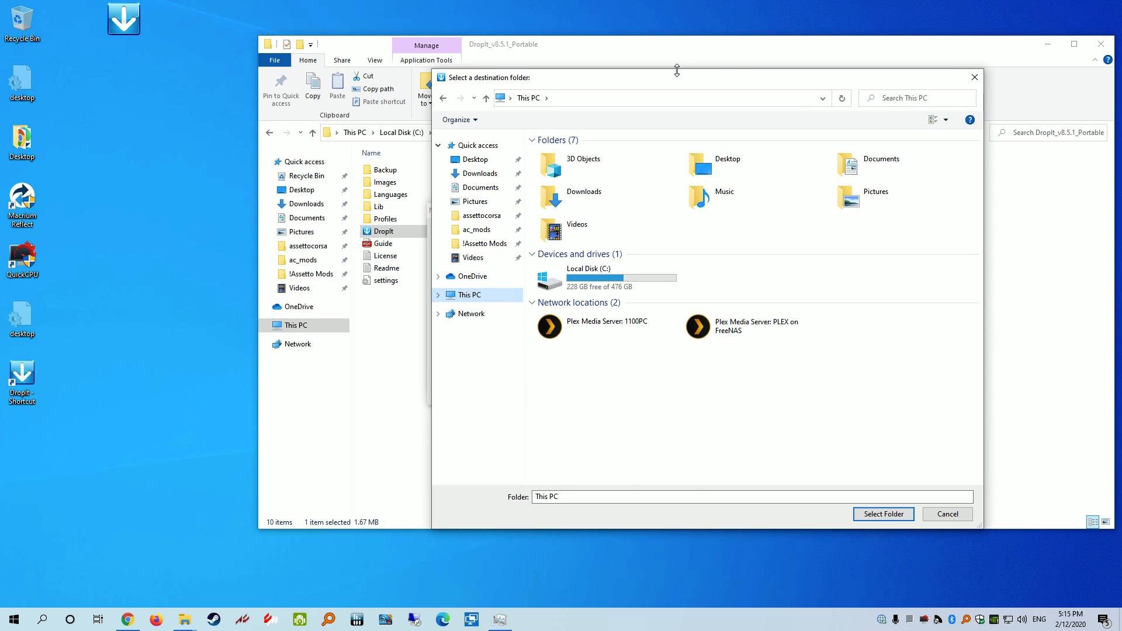
Browse the picker through C:, Program Files (x86), Steam, SteamApps and common, then into Content Manager
double_click(583, 283)
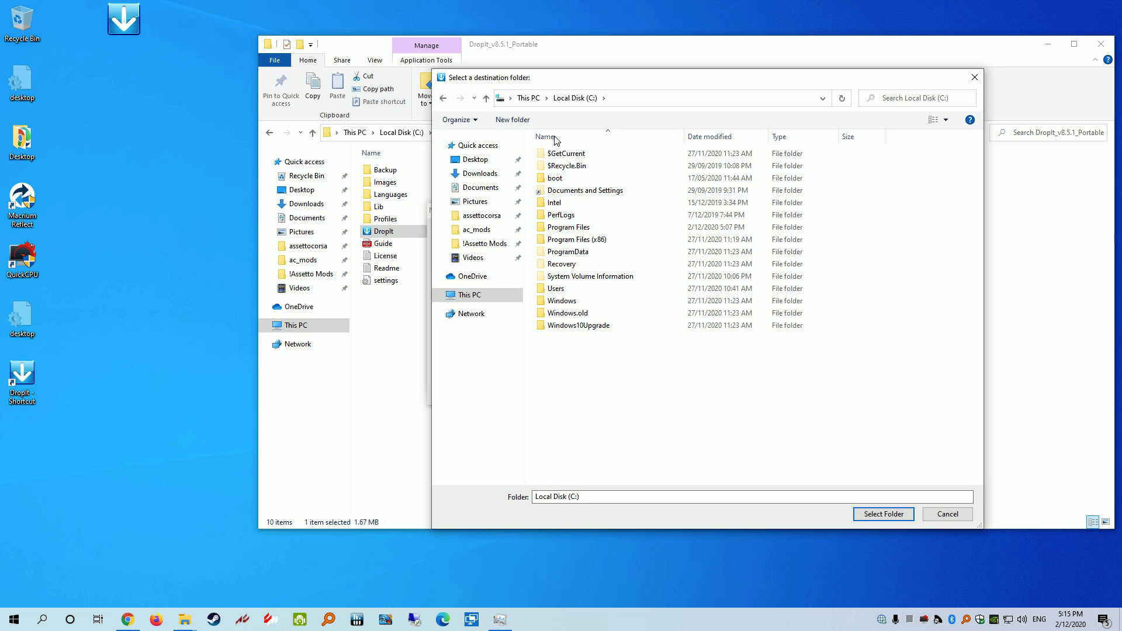
double_click(585, 241)
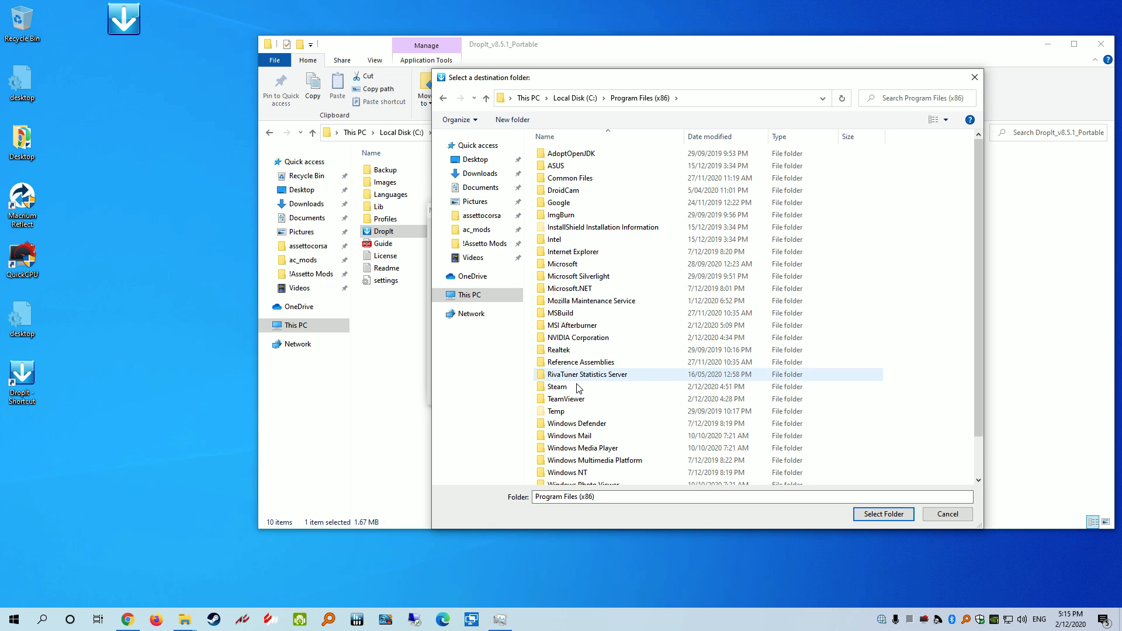
double_click(574, 387)
double_click(587, 374)
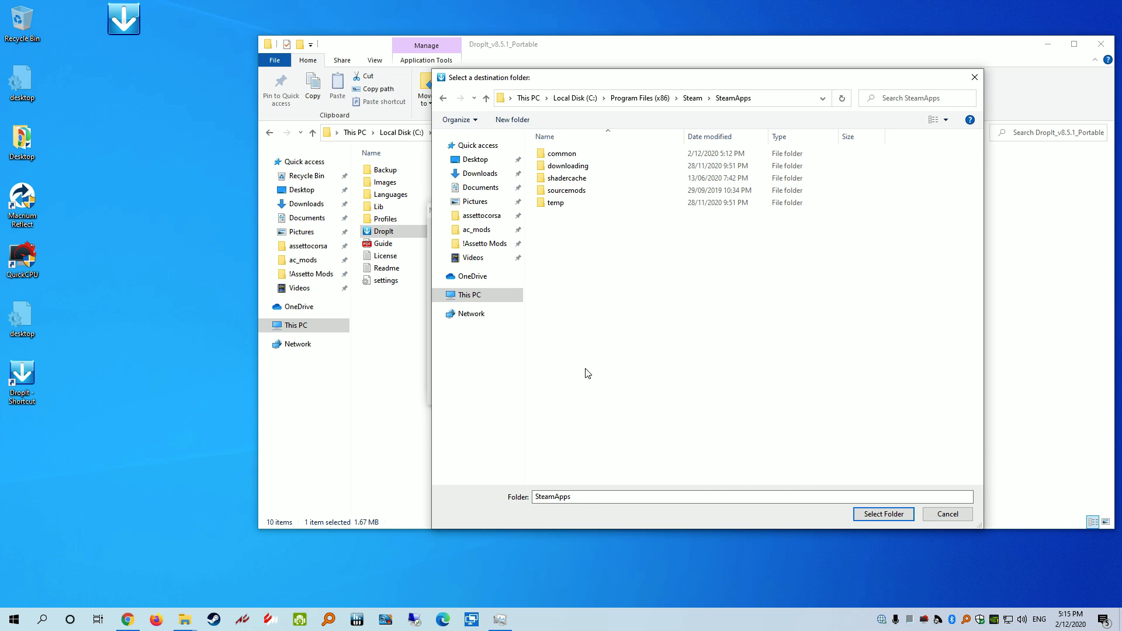
double_click(566, 154)
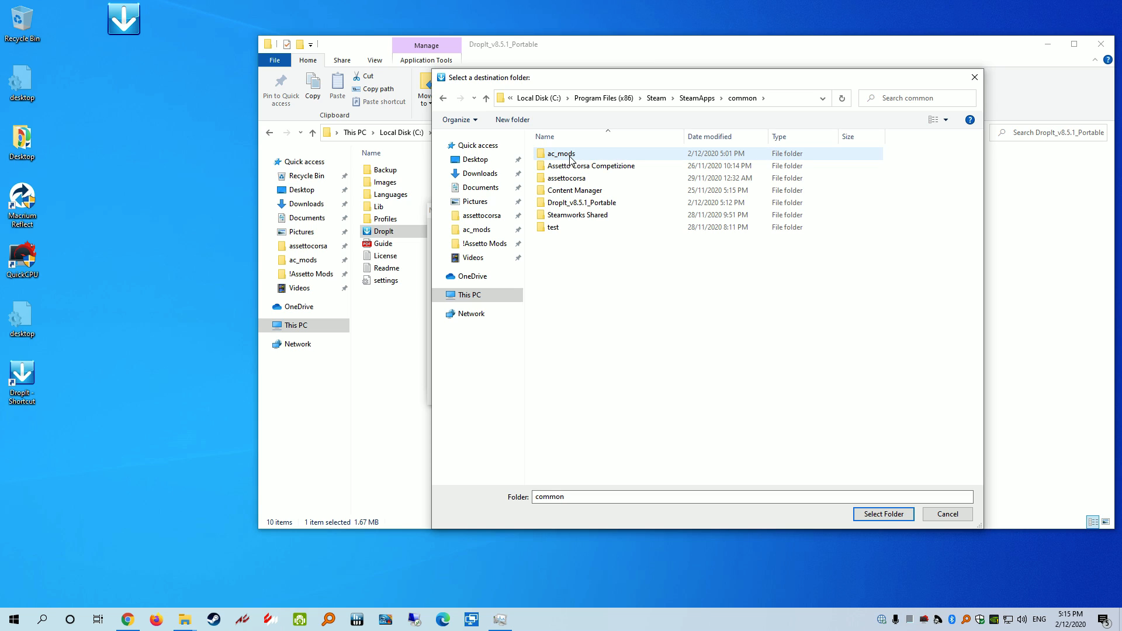
double_click(578, 194)
click(695, 98)
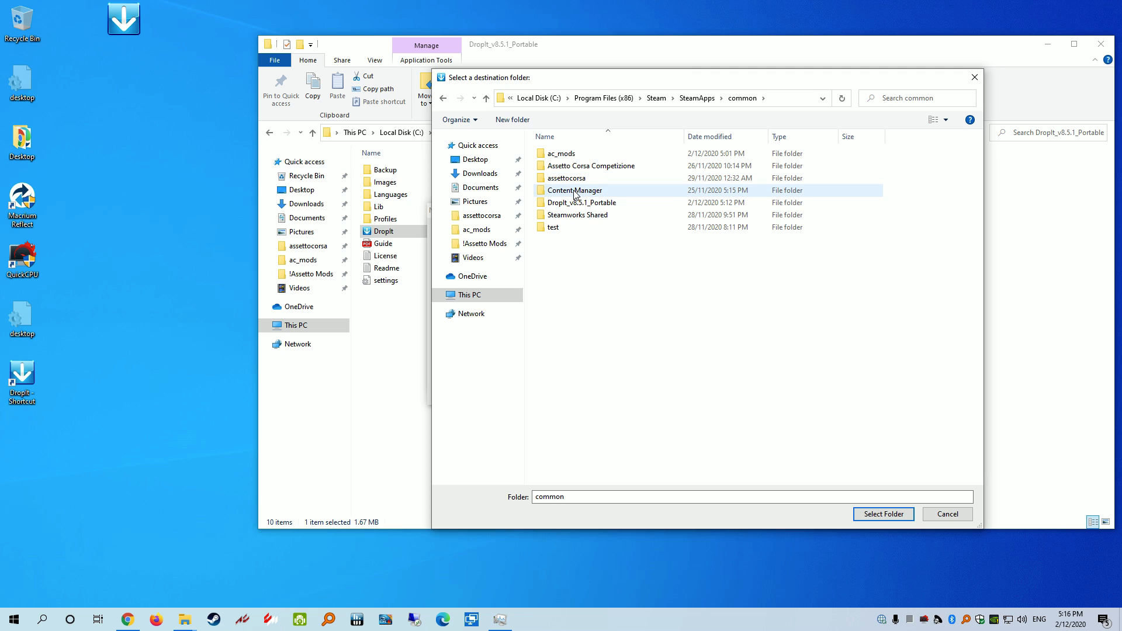
Set destination to ...\SteamApps\common\ac_mods\ with trailing backslash, and separate the dialog and Explorer windows
double_click(570, 154)
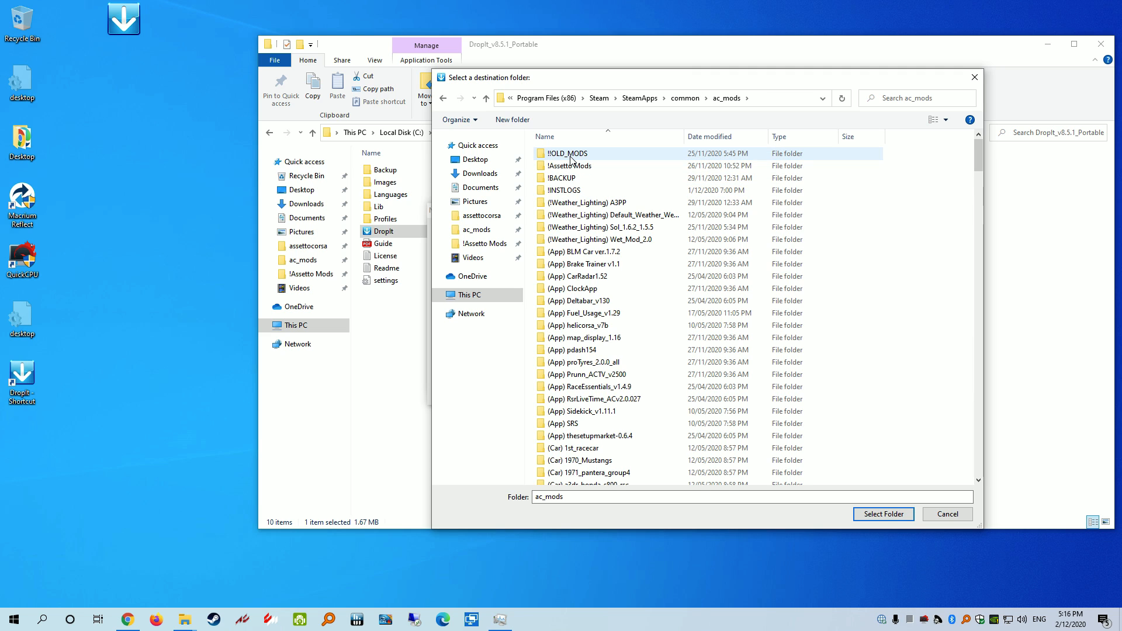
click(772, 99)
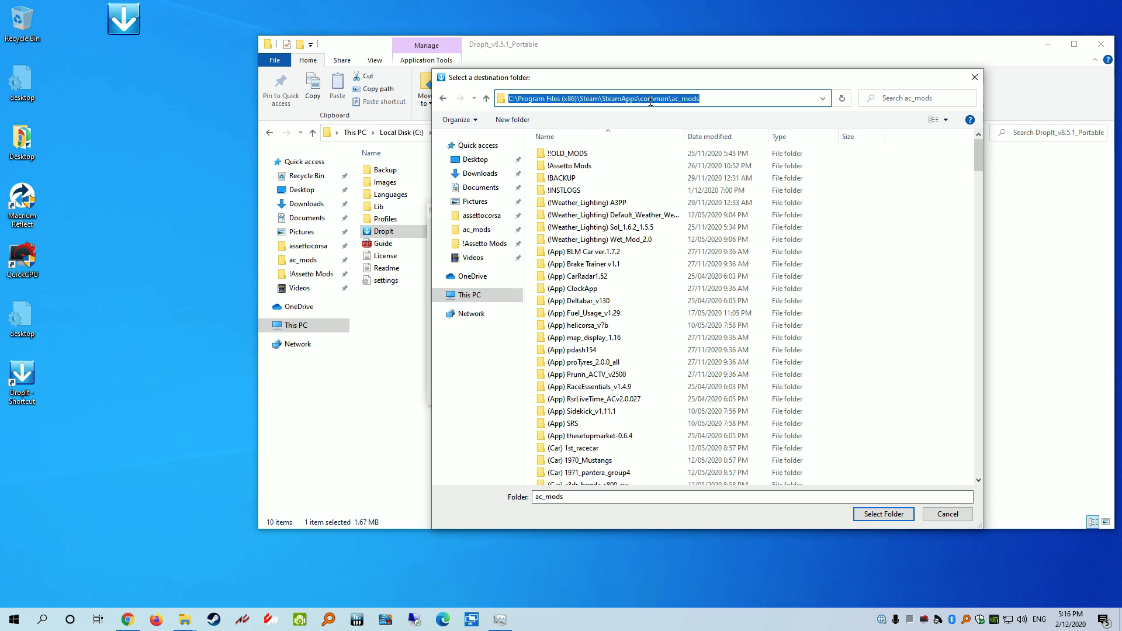
click(878, 514)
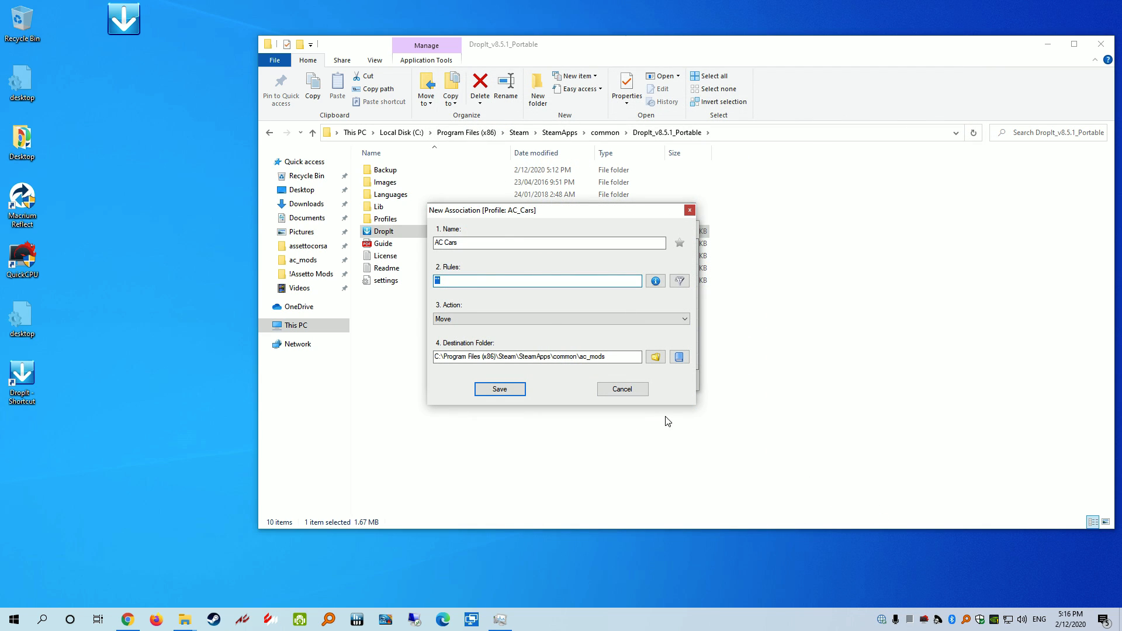
click(630, 358)
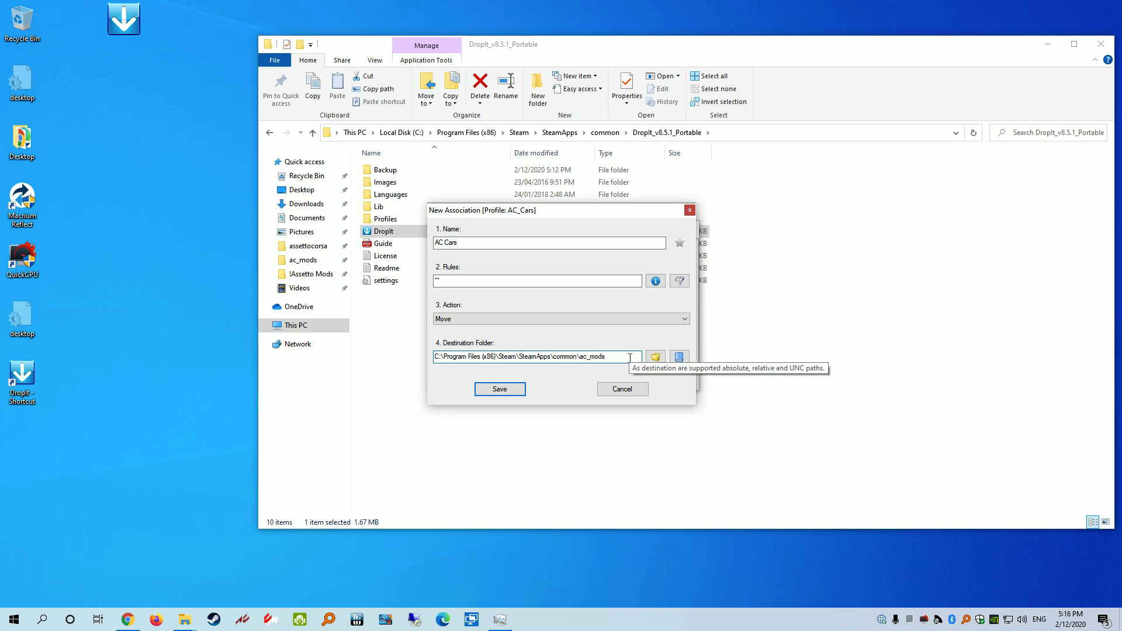
text(\)
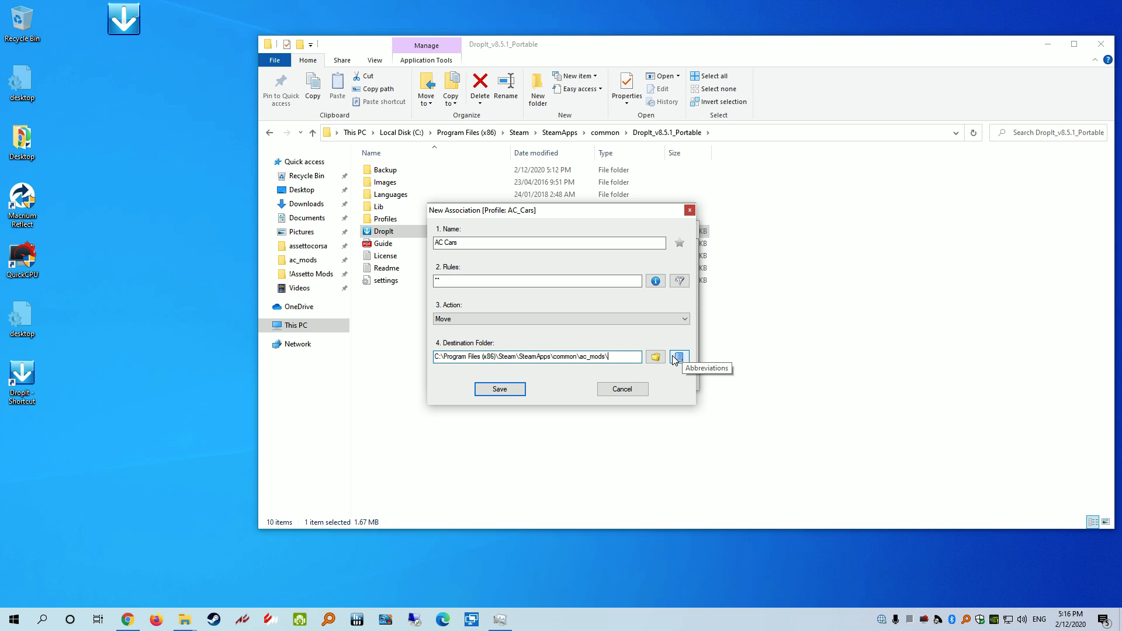
drag(599, 212, 721, 225)
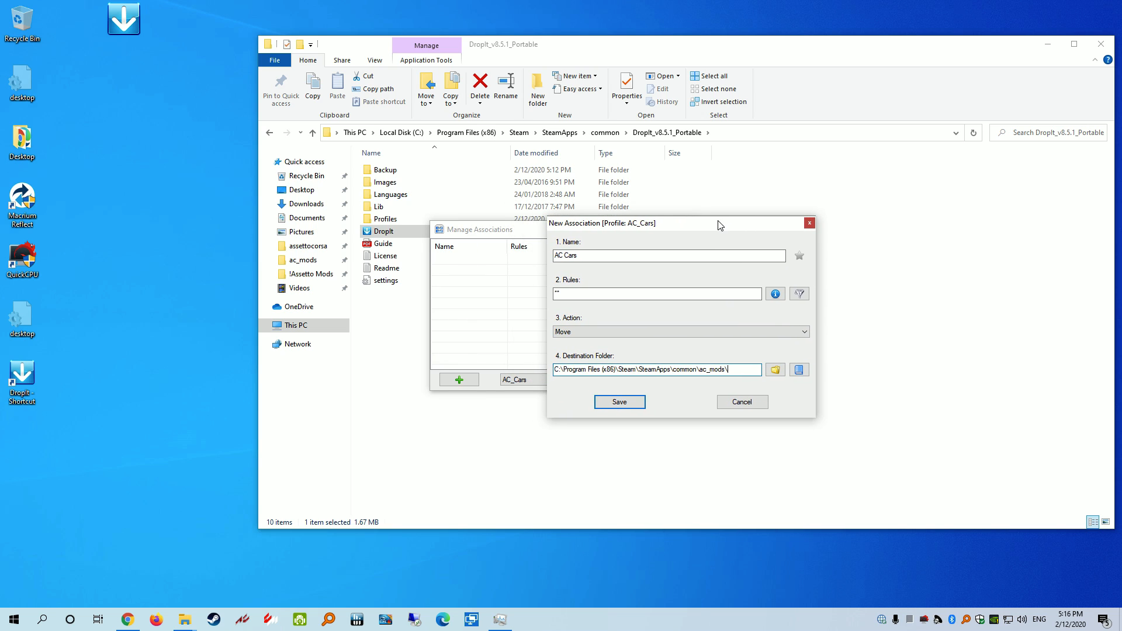
drag(530, 47, 333, 61)
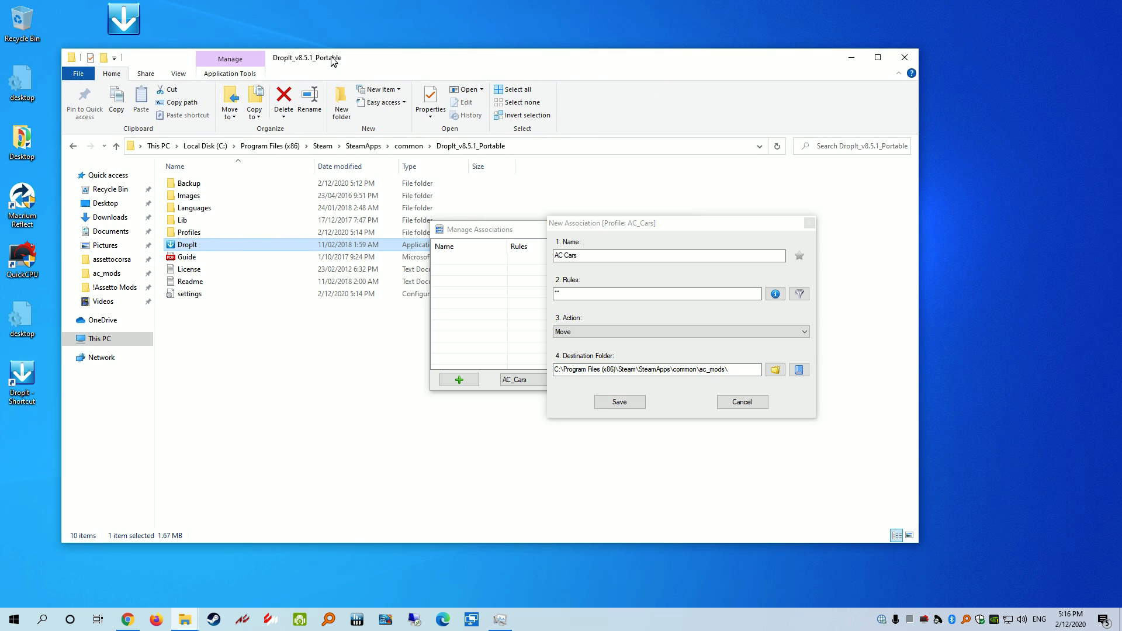
Browse from Downloads into Test Car > test_car, then step back to Downloads
click(111, 218)
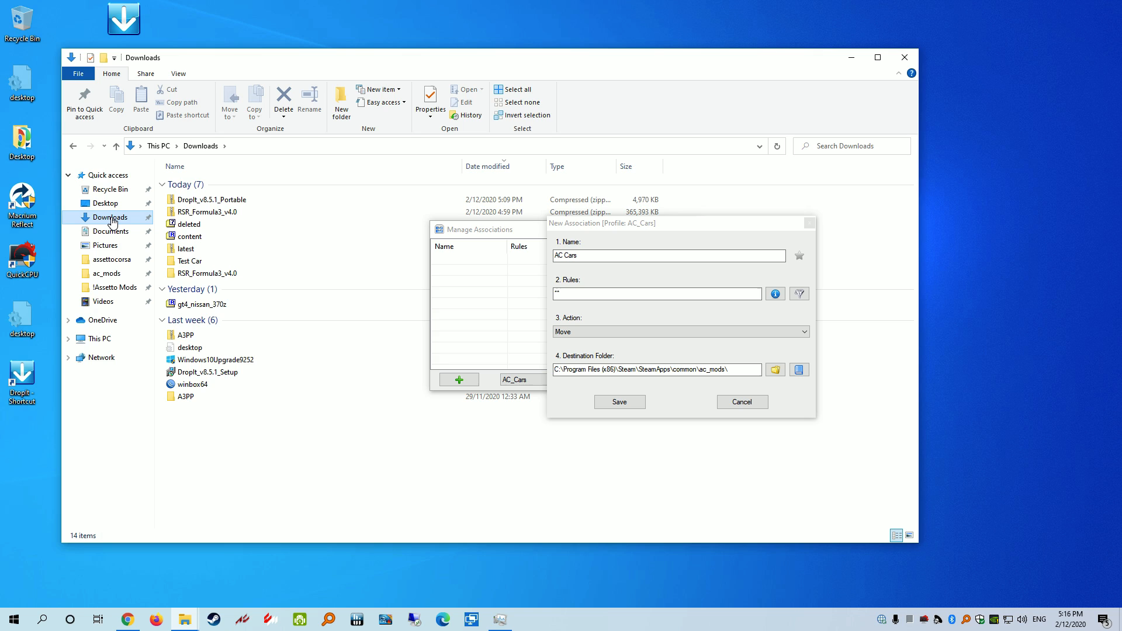
double_click(184, 263)
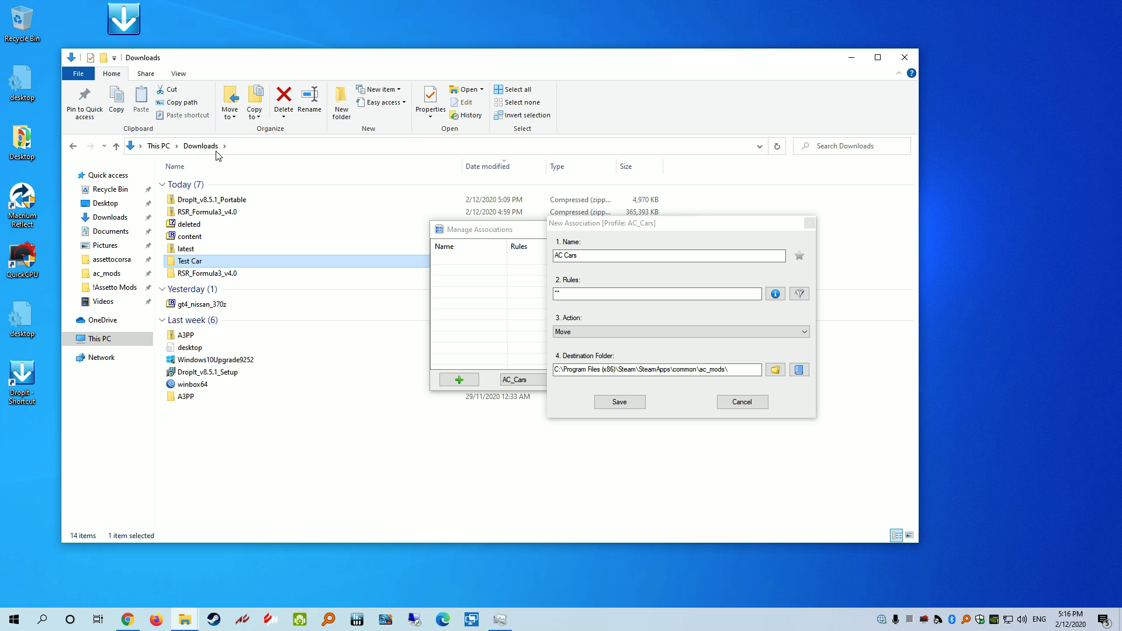
double_click(196, 260)
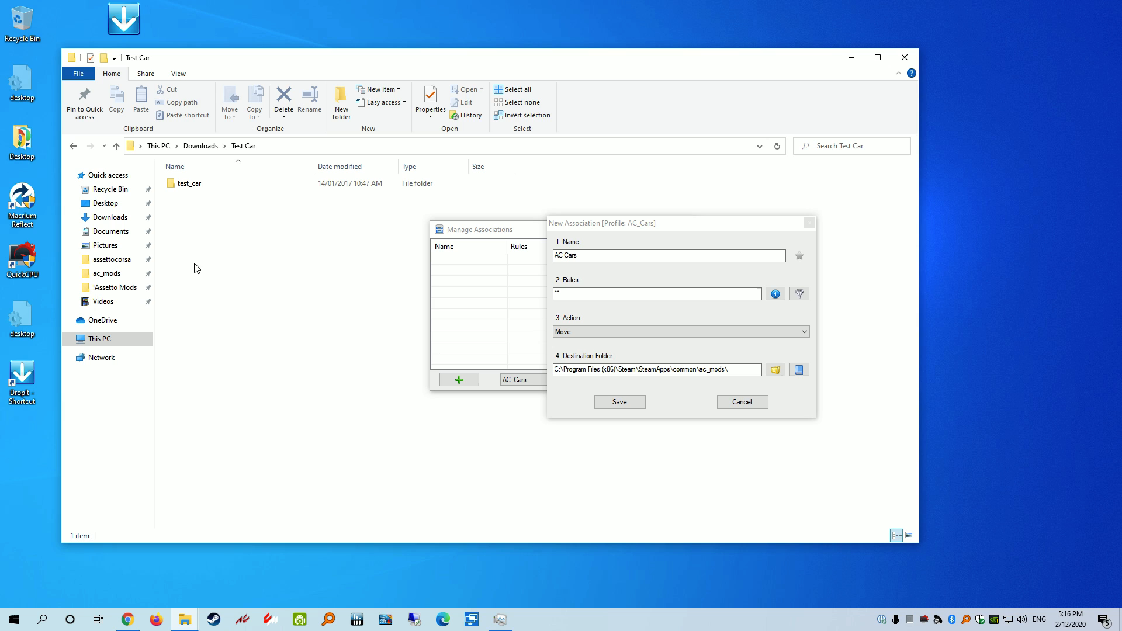
double_click(193, 184)
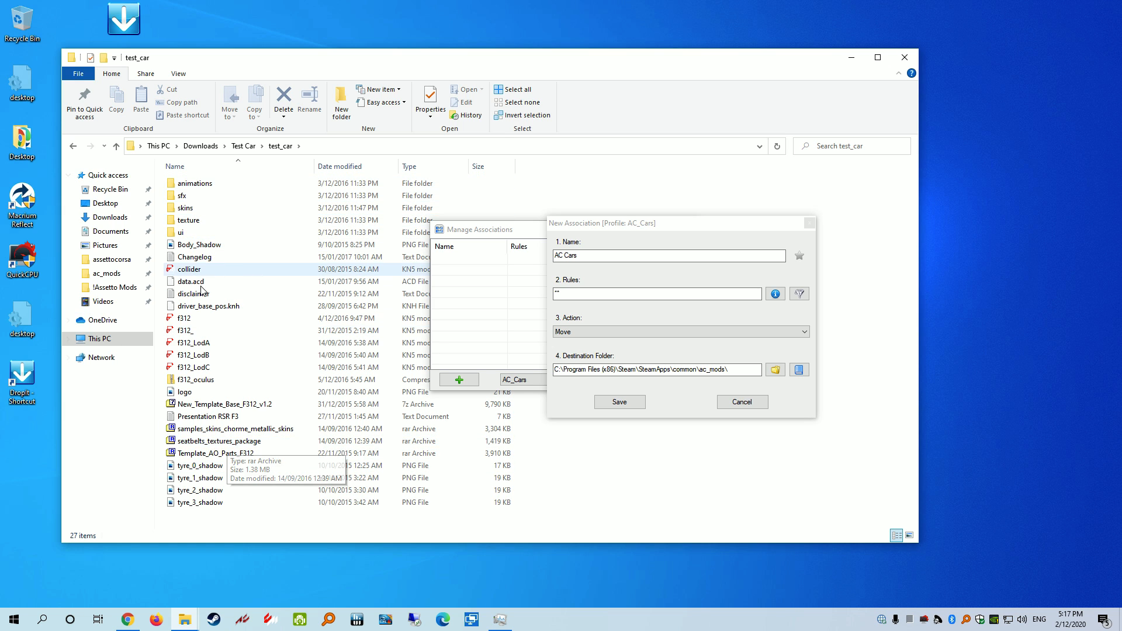
click(243, 146)
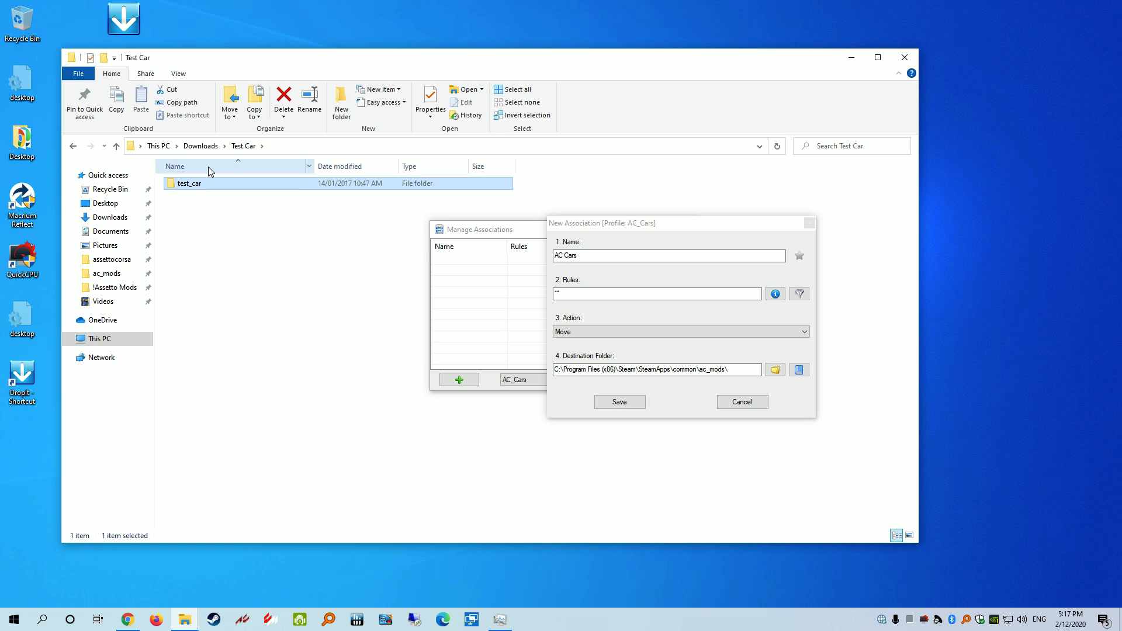
click(201, 146)
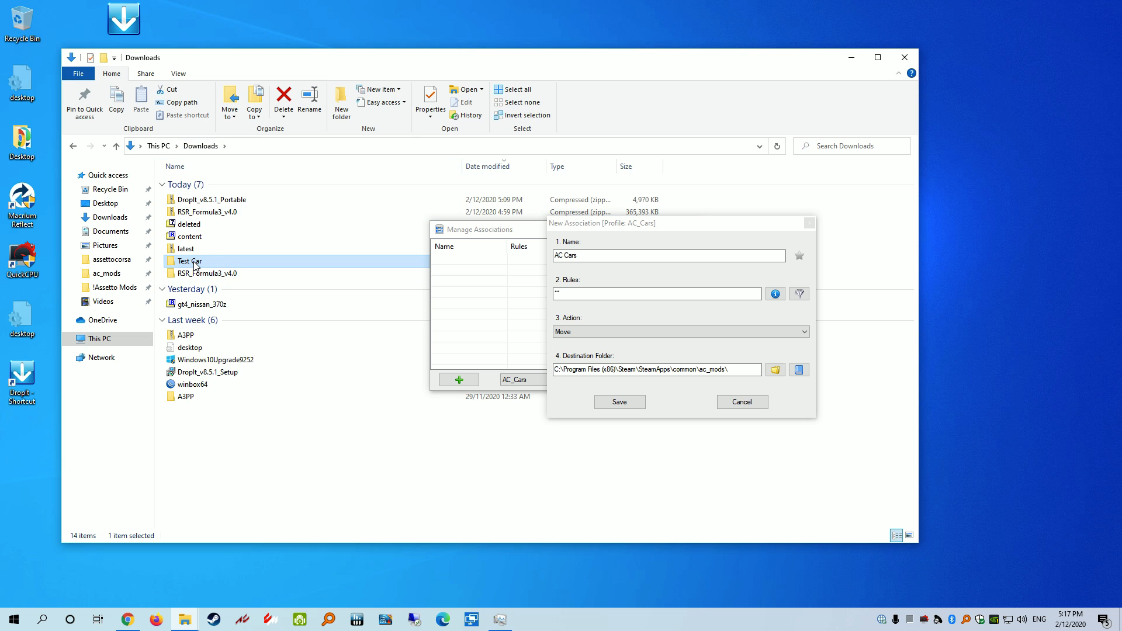
Reopen Test Car > test_car to look at its texture folder, then return to Downloads
double_click(195, 263)
click(196, 185)
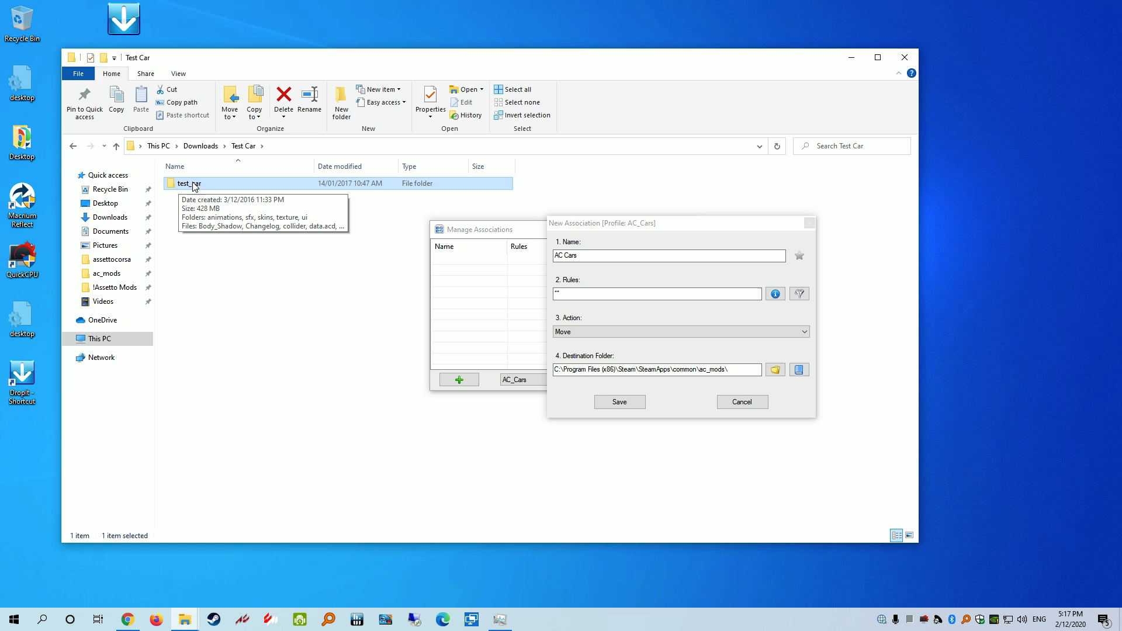
double_click(188, 185)
click(204, 221)
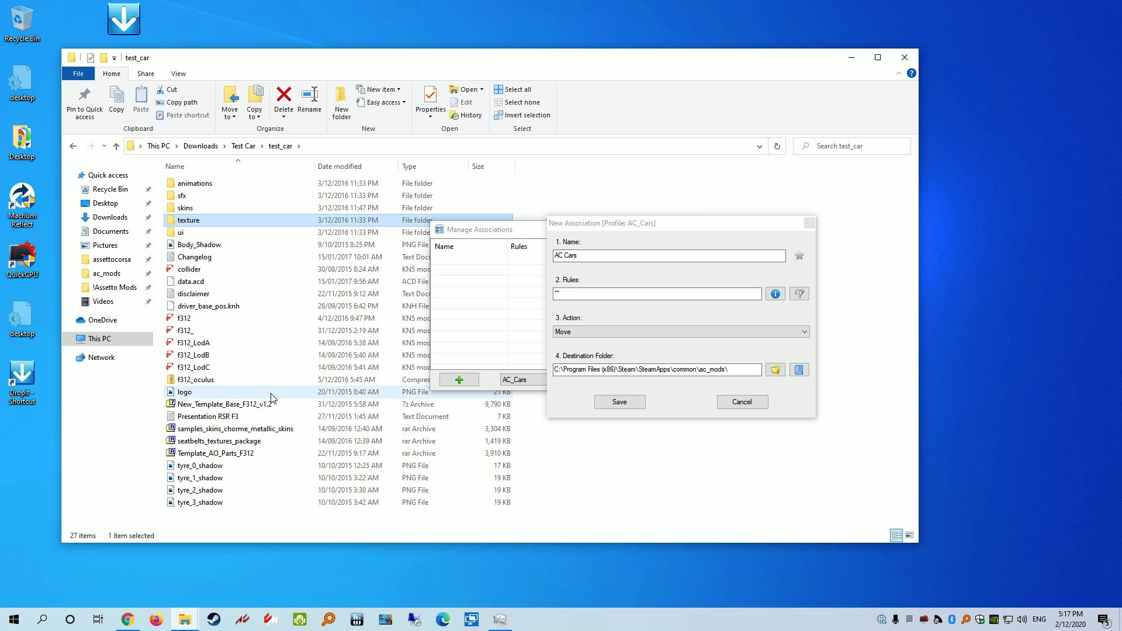
click(240, 148)
click(201, 146)
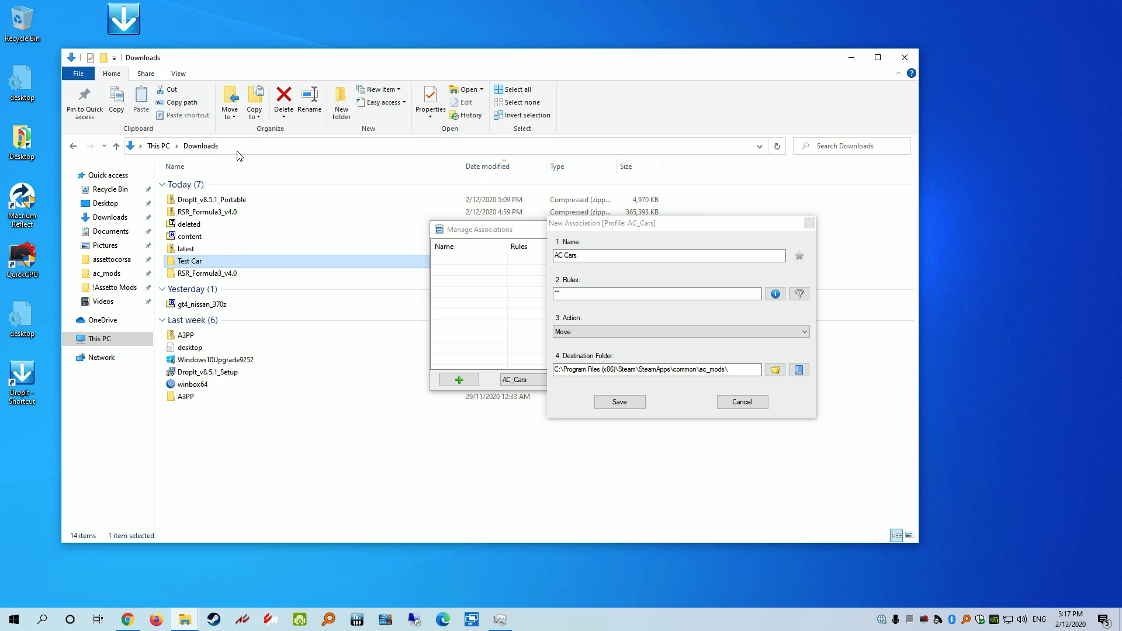
Drill into RSR_Formula3_v4.0\content\cars\dallara_f312
double_click(207, 274)
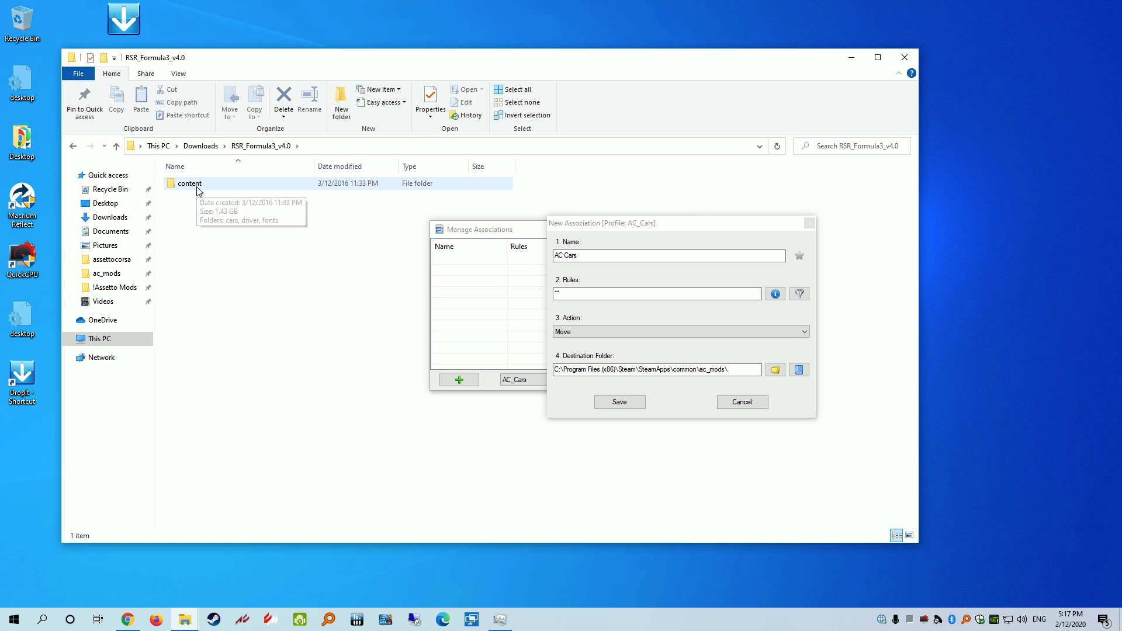
double_click(199, 190)
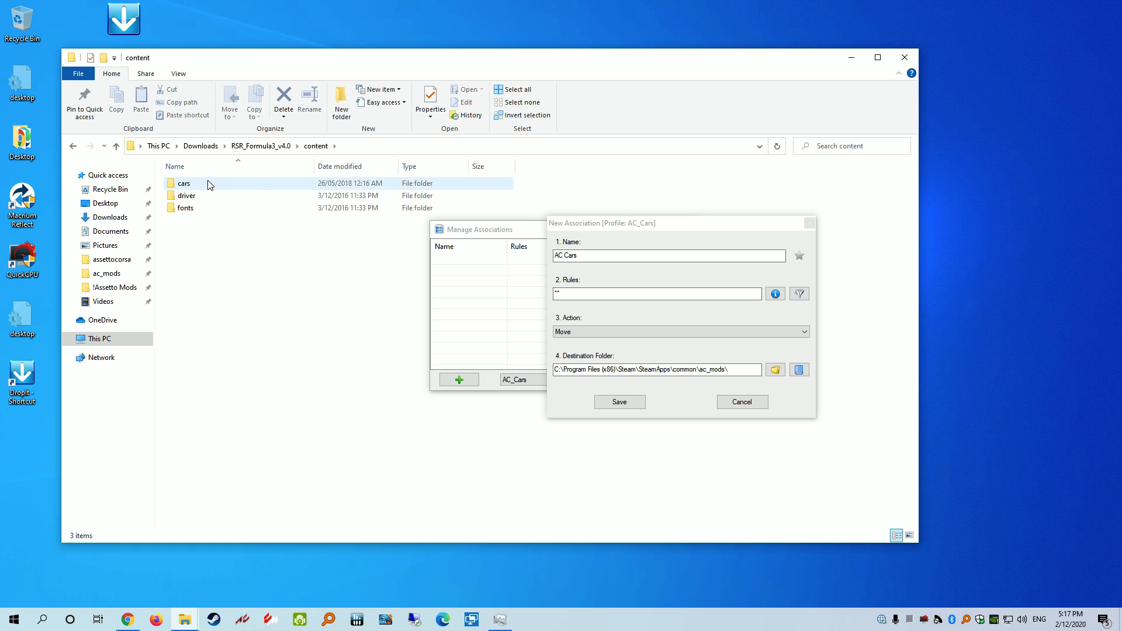
double_click(208, 184)
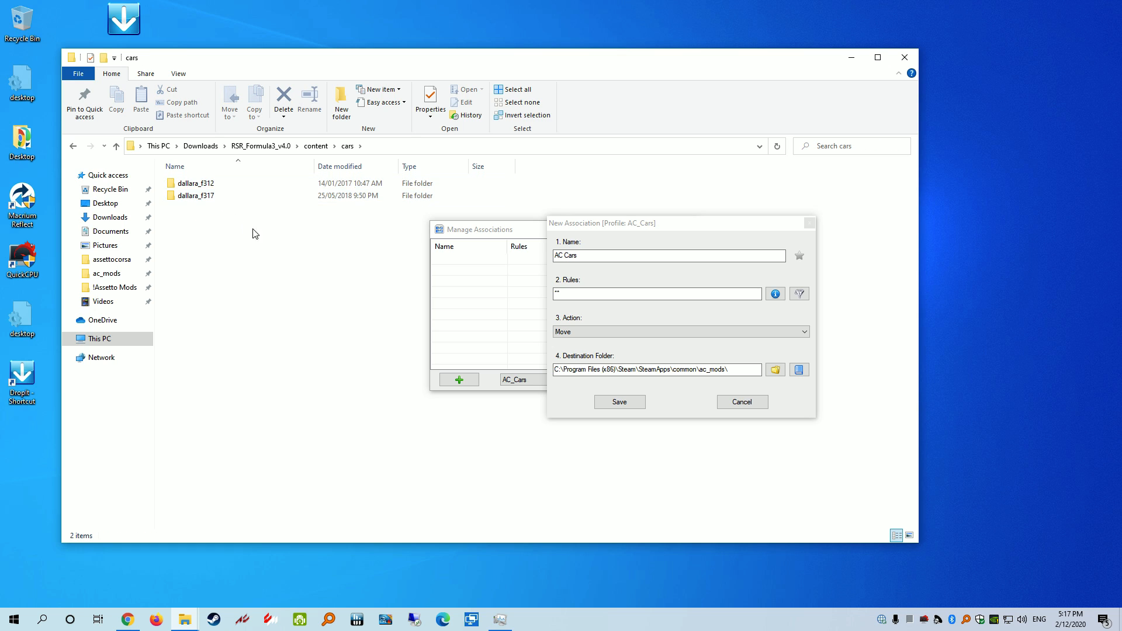
double_click(208, 186)
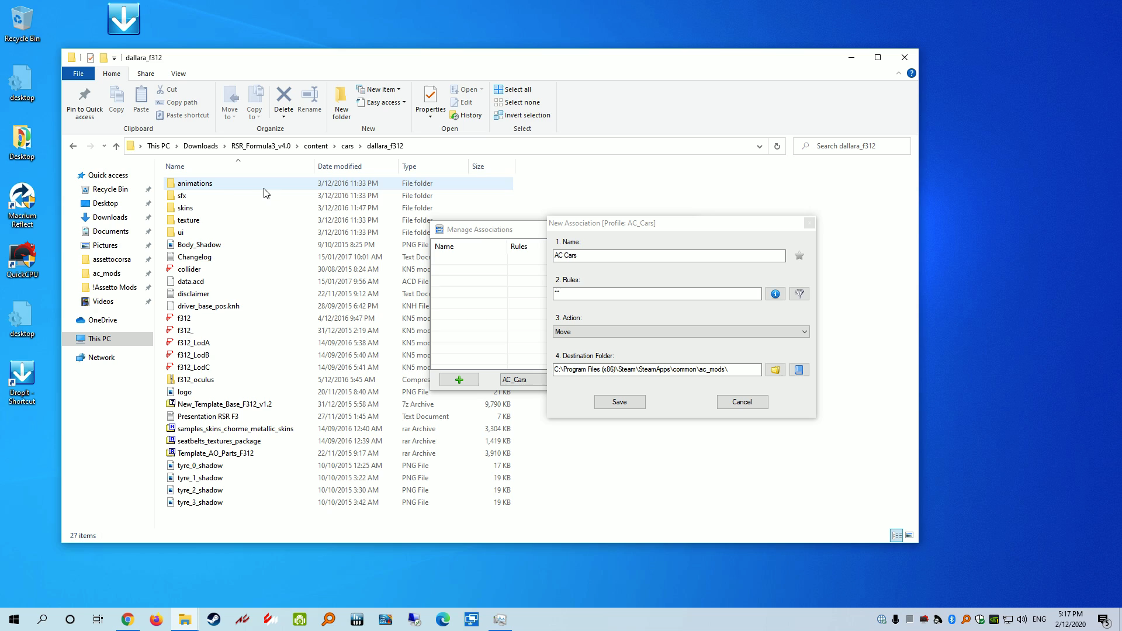
Examine the full dallara_f312 path in the address bar, marking its RSR_Formula3_v4.0 and dallara_f312 parts
click(432, 147)
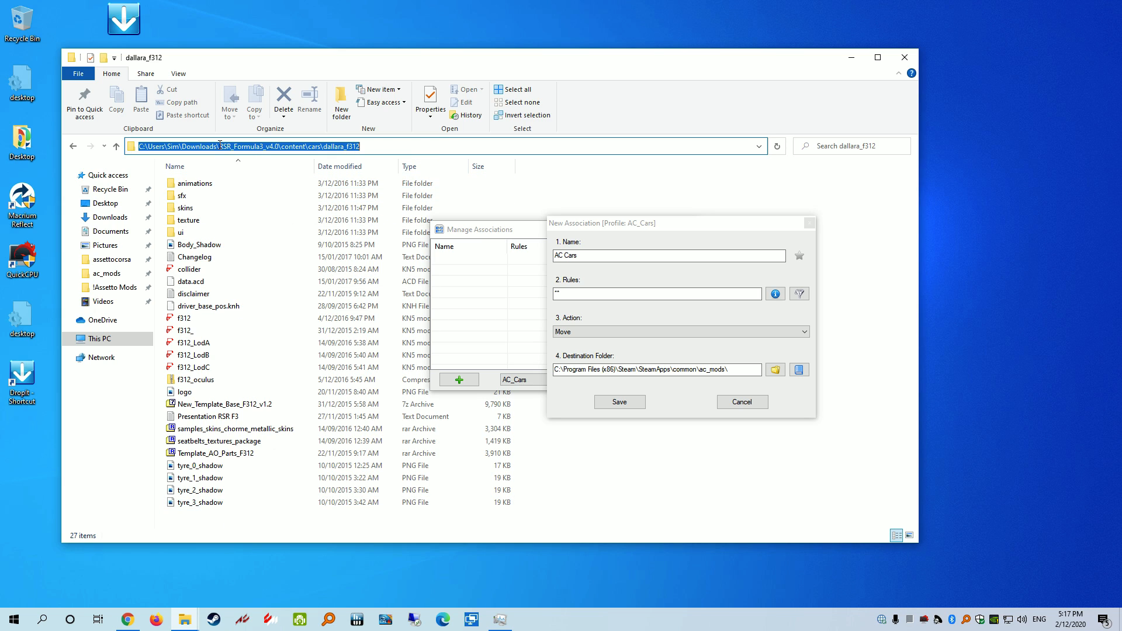
drag(220, 144, 276, 146)
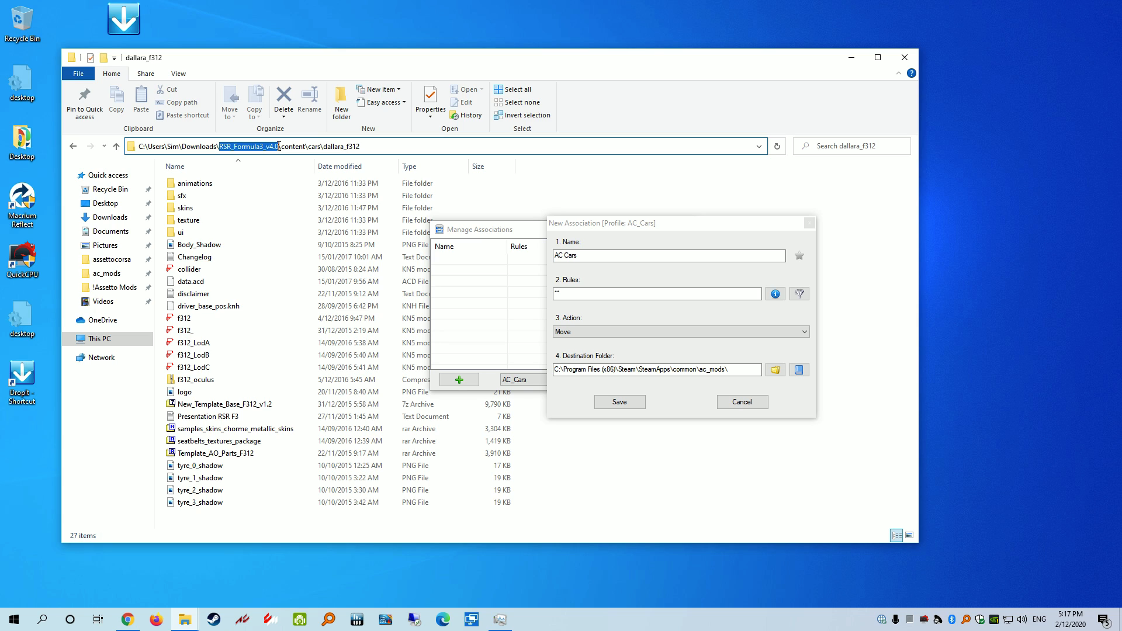
click(293, 147)
drag(356, 147, 324, 147)
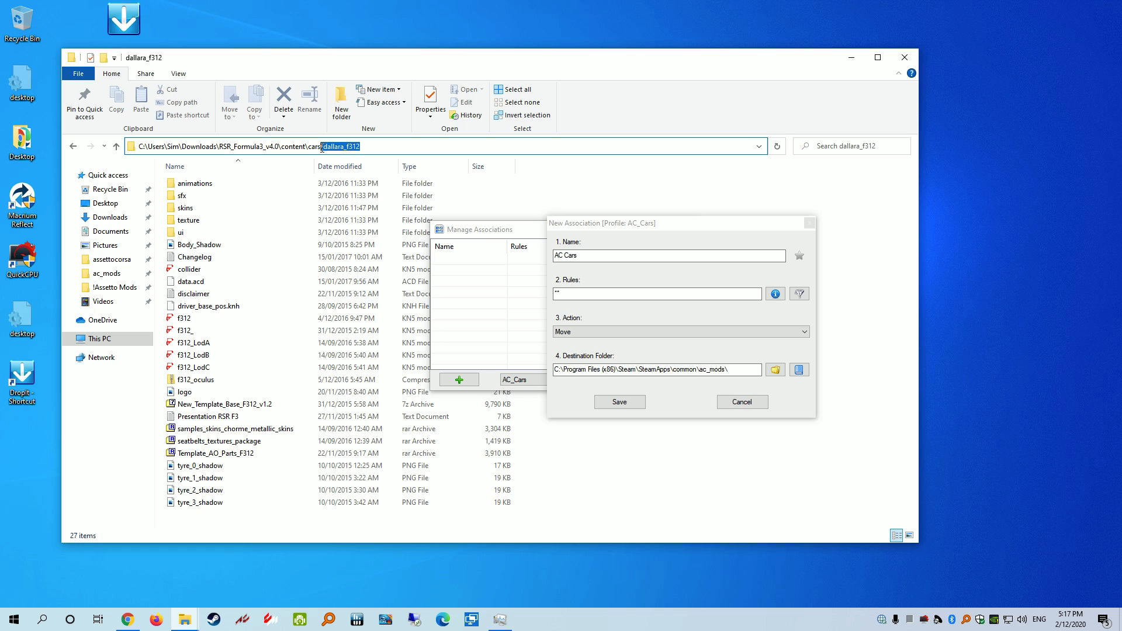
click(366, 148)
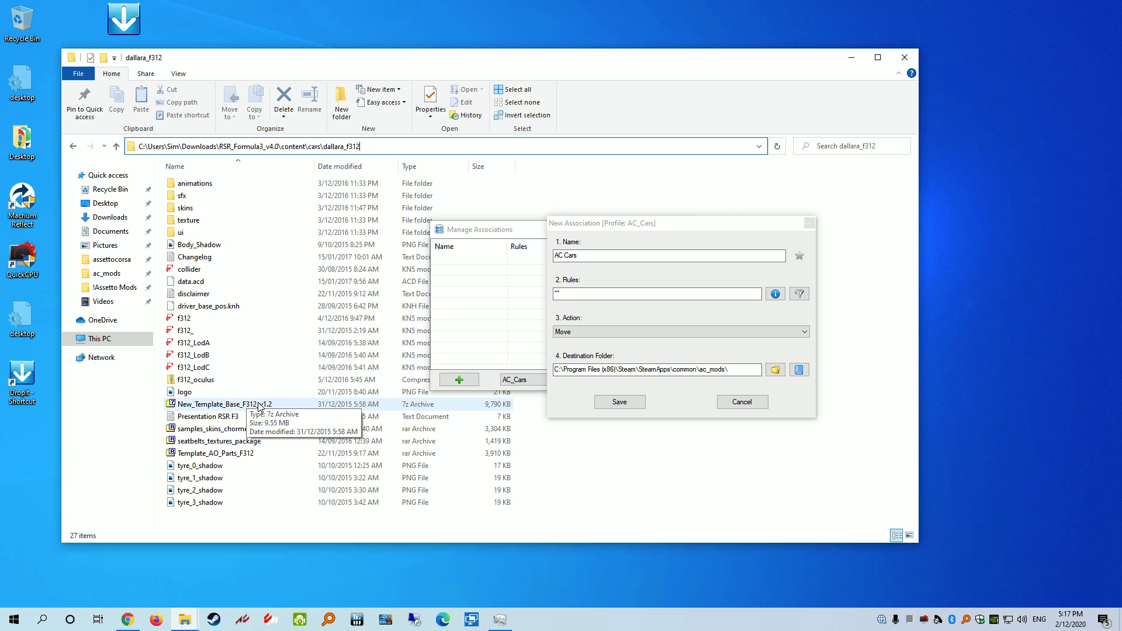
click(215, 493)
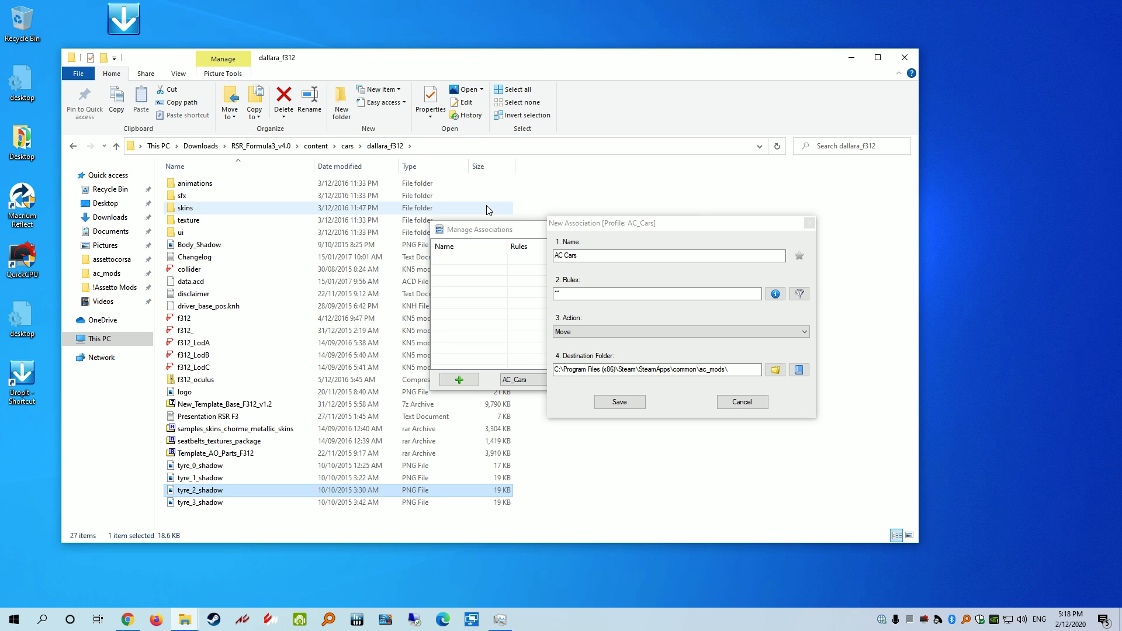
Append %DroppedDirName% to the AC Cars destination path and show ac_mods in Explorer
click(744, 371)
click(803, 372)
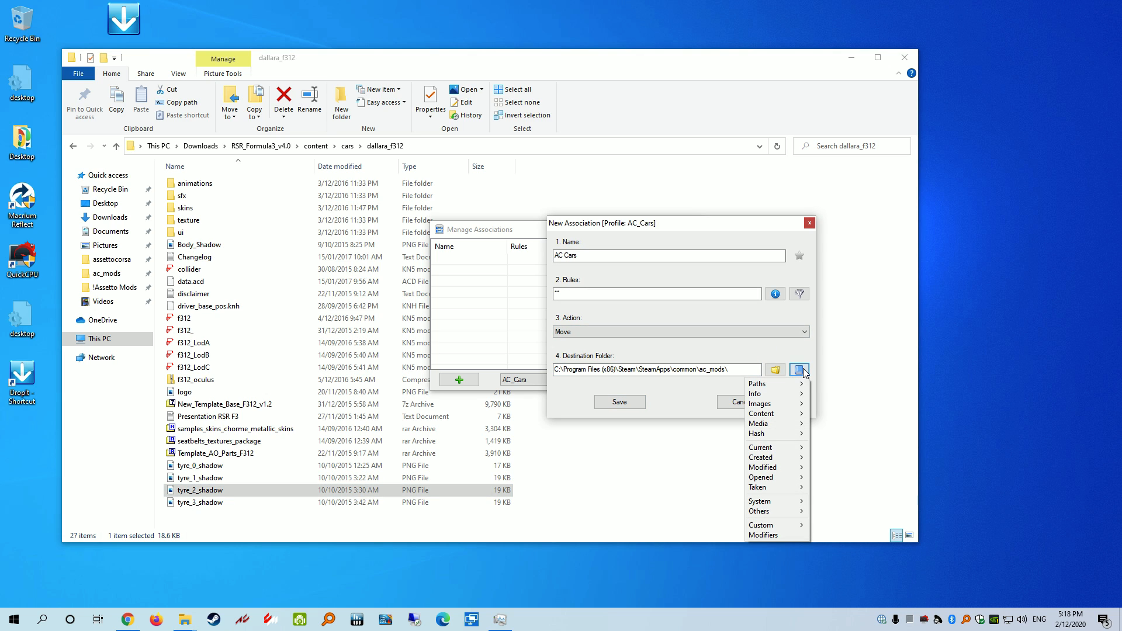
mouse_move(789, 387)
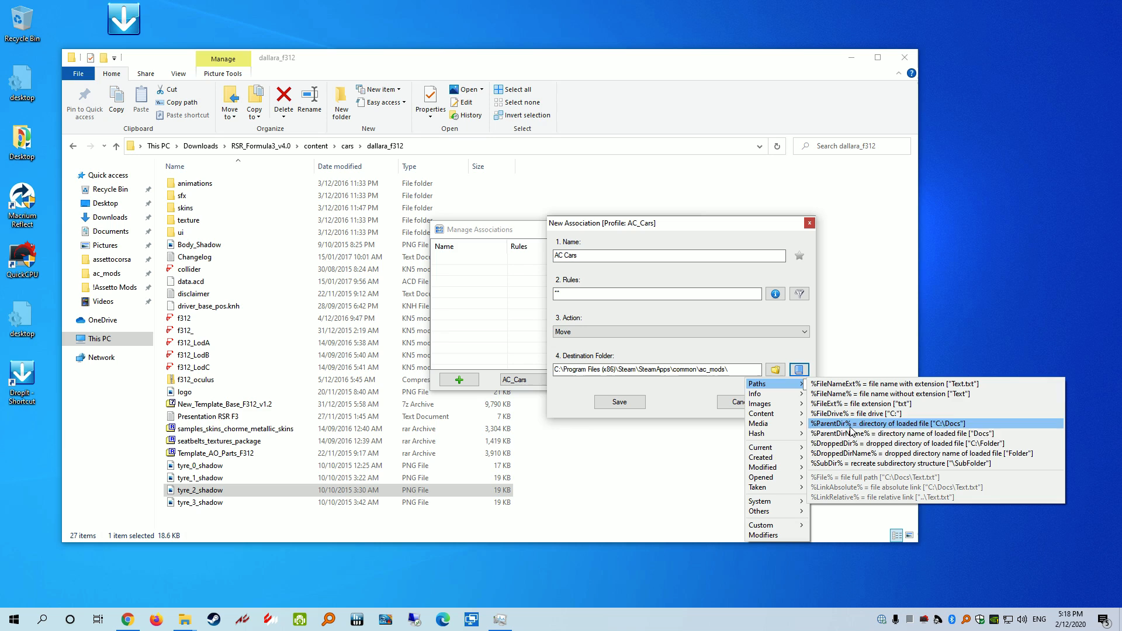
click(842, 455)
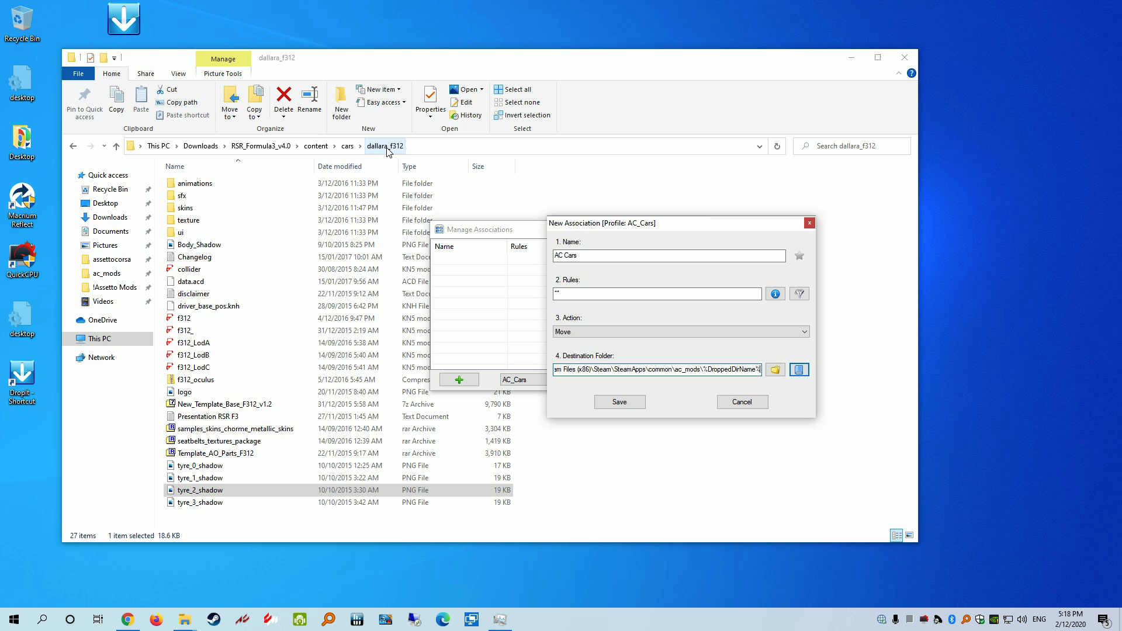
click(105, 274)
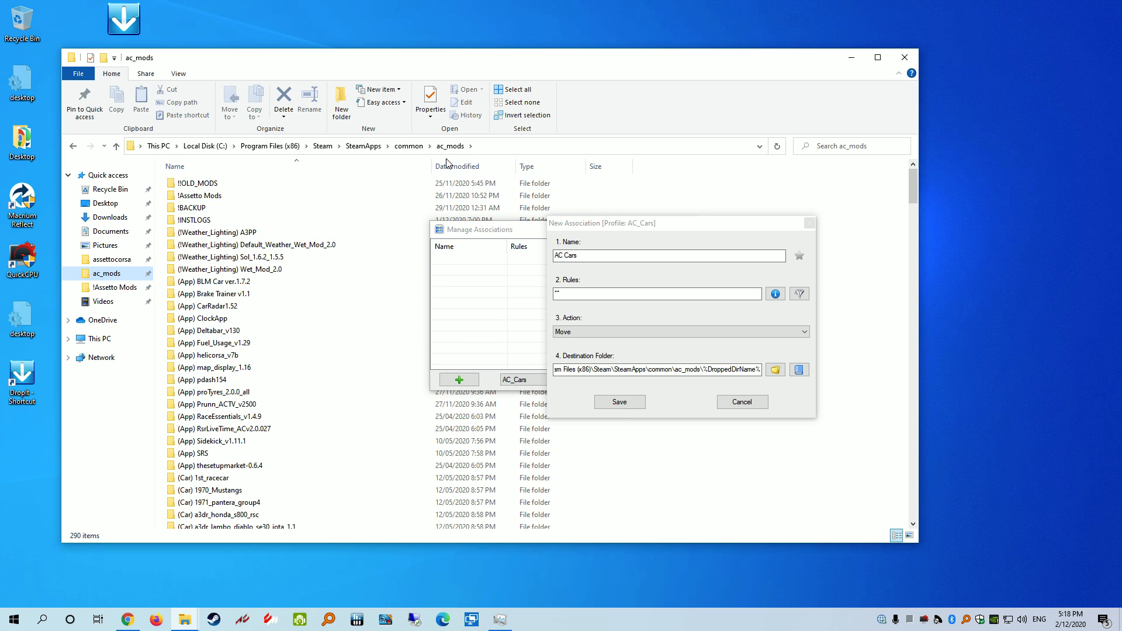
Browse into ac_mods\(Car) 1970_Mustangs\content\cars to see the six ford_mustang folders
double_click(227, 491)
double_click(208, 191)
double_click(194, 186)
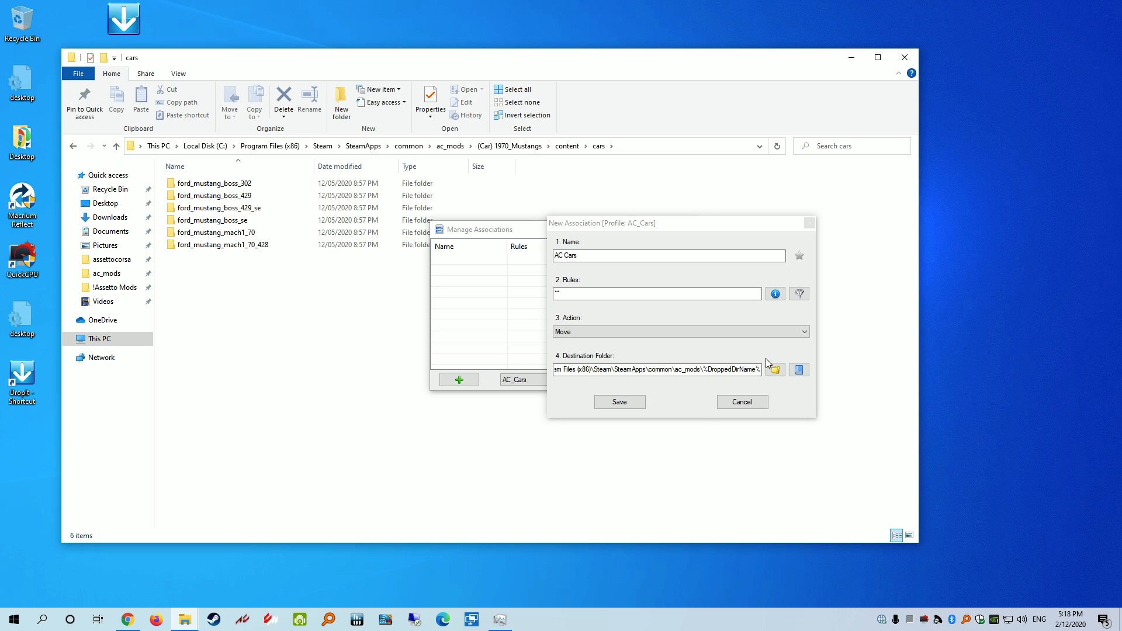
click(704, 371)
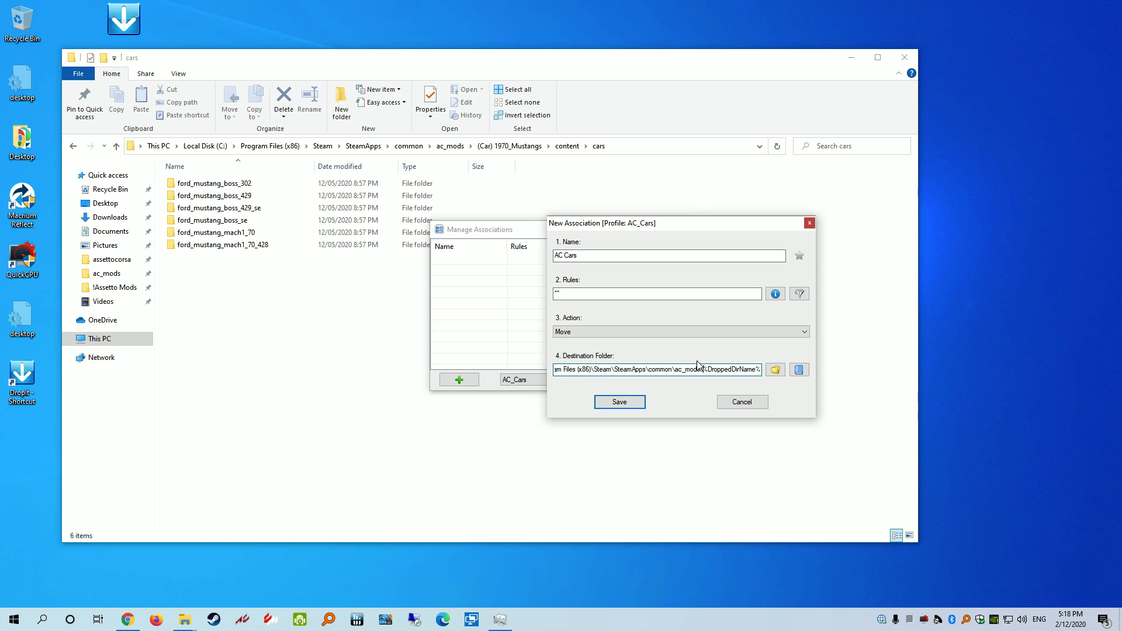
Type '(Car)' in front of the folder-name variable in the destination path
drag(704, 368, 522, 383)
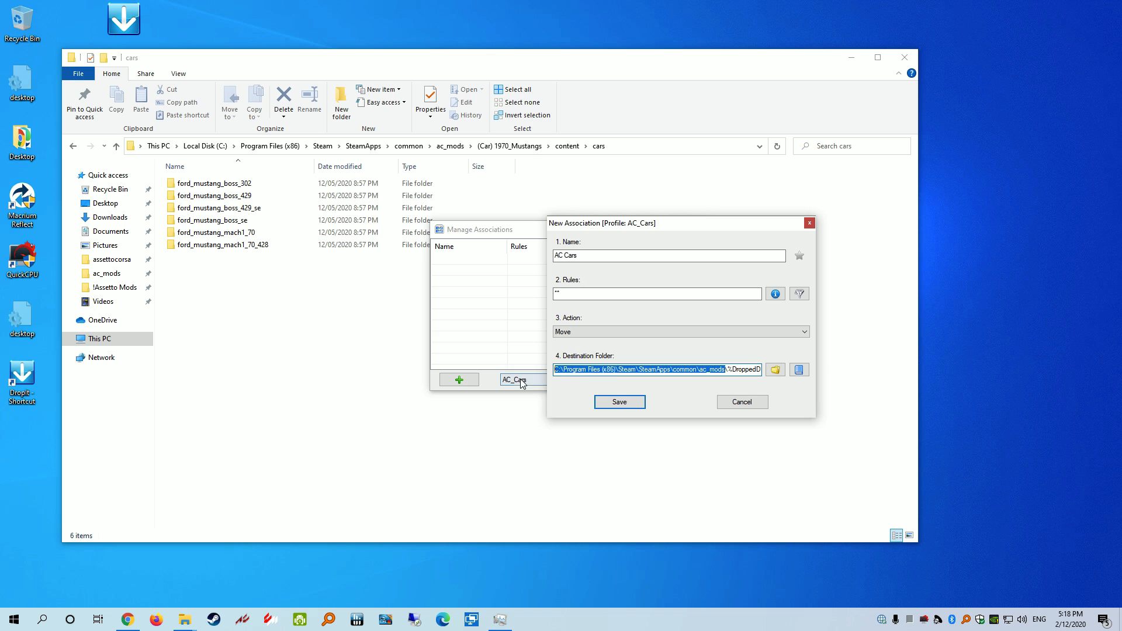
drag(729, 371, 767, 370)
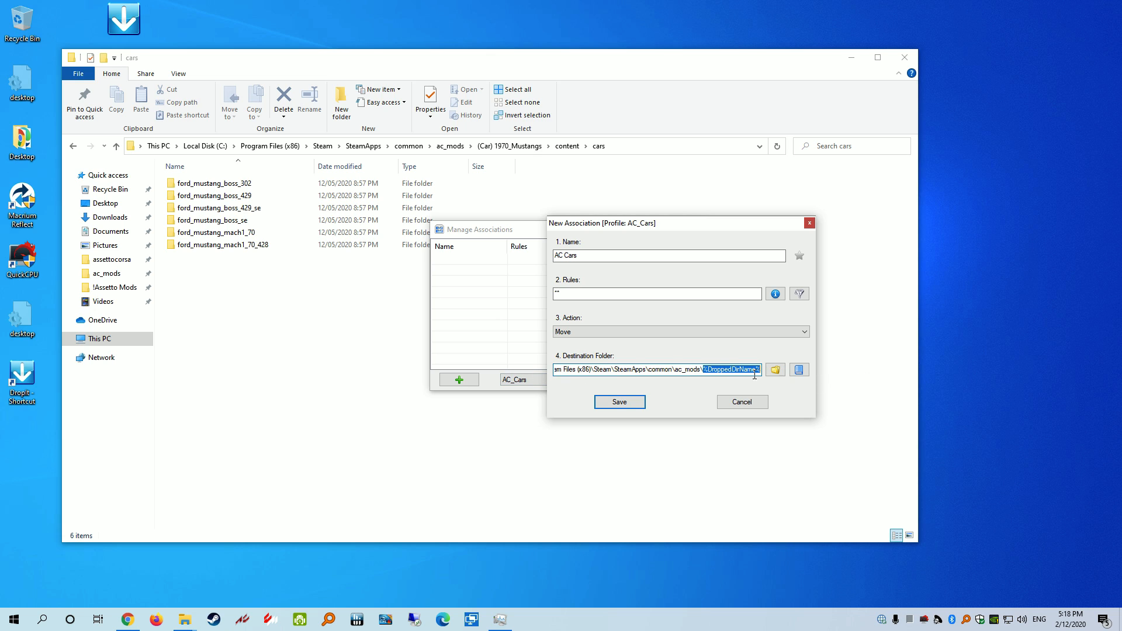
click(705, 370)
text((Car))
drag(698, 370, 789, 368)
click(737, 373)
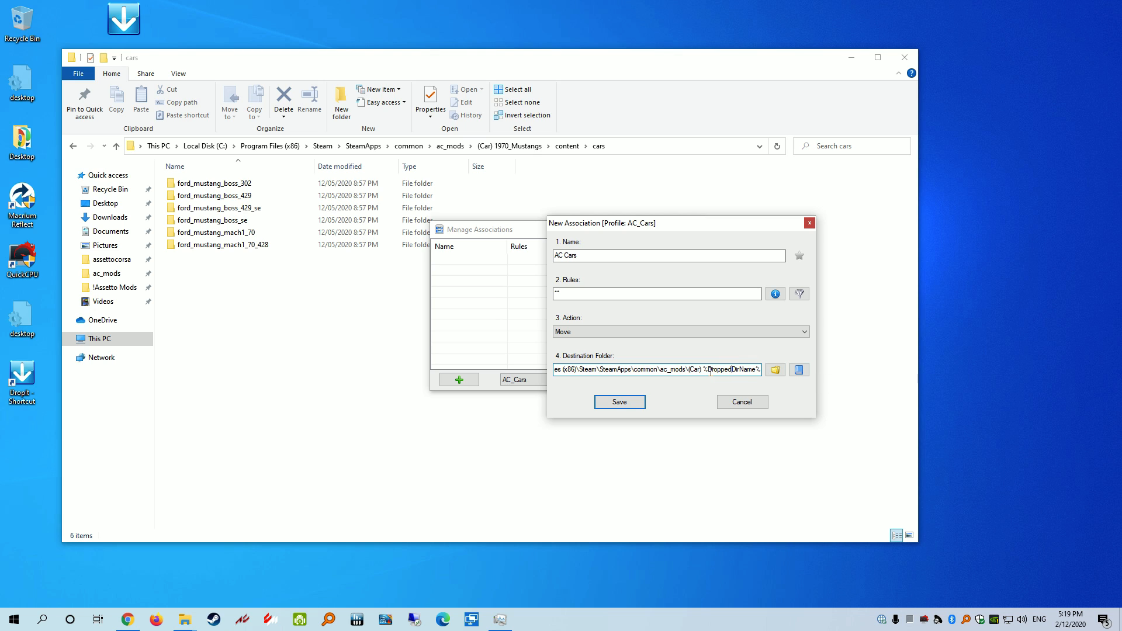
double_click(704, 371)
Re-insert %DroppedDirName%, delete the duplicate, add a space after (Car), and append \content\cars
click(800, 369)
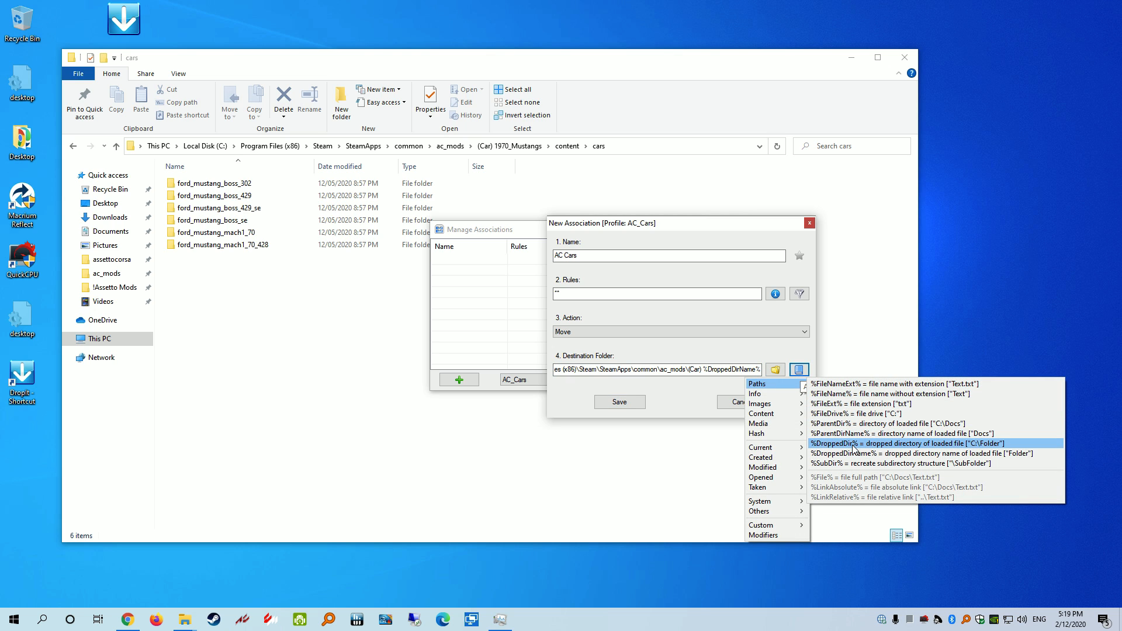
click(754, 371)
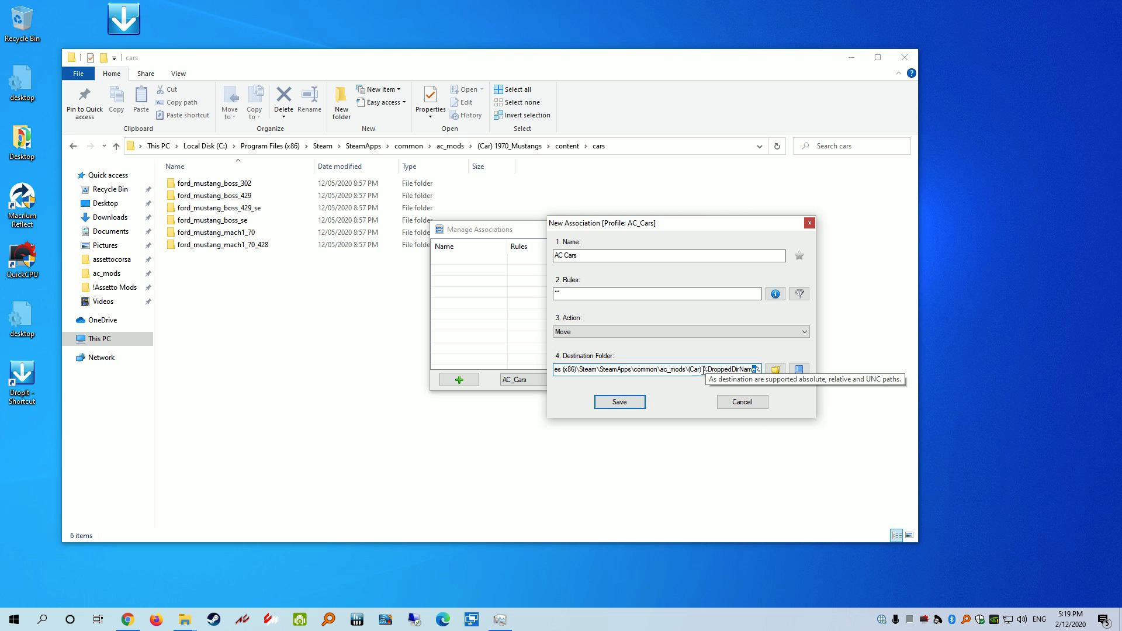
click(798, 369)
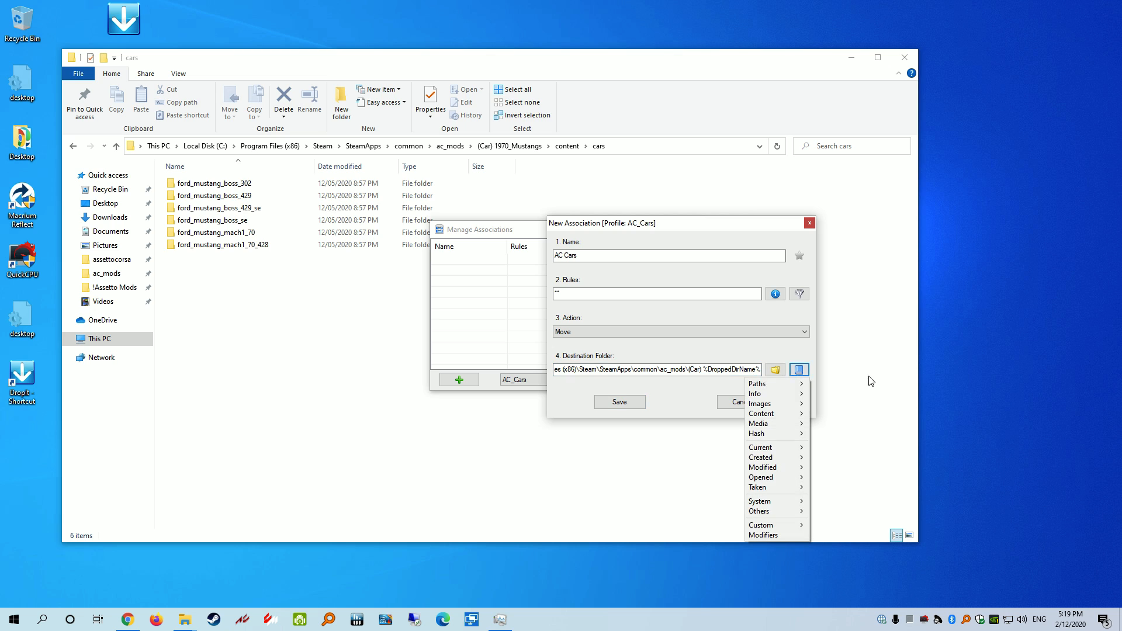
mouse_move(798, 391)
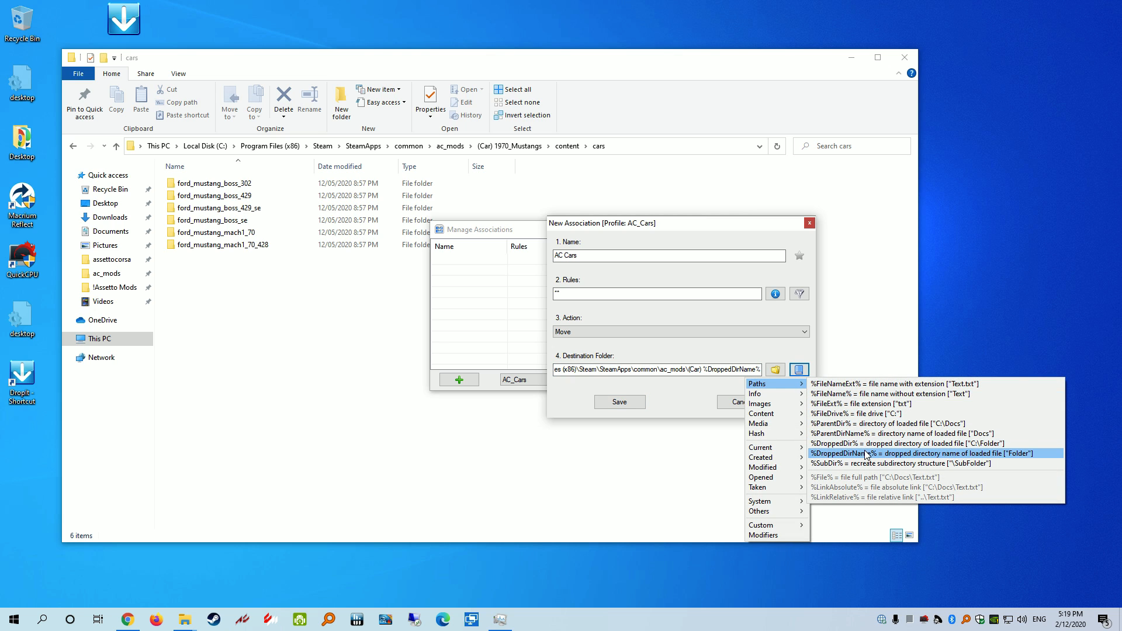
click(842, 453)
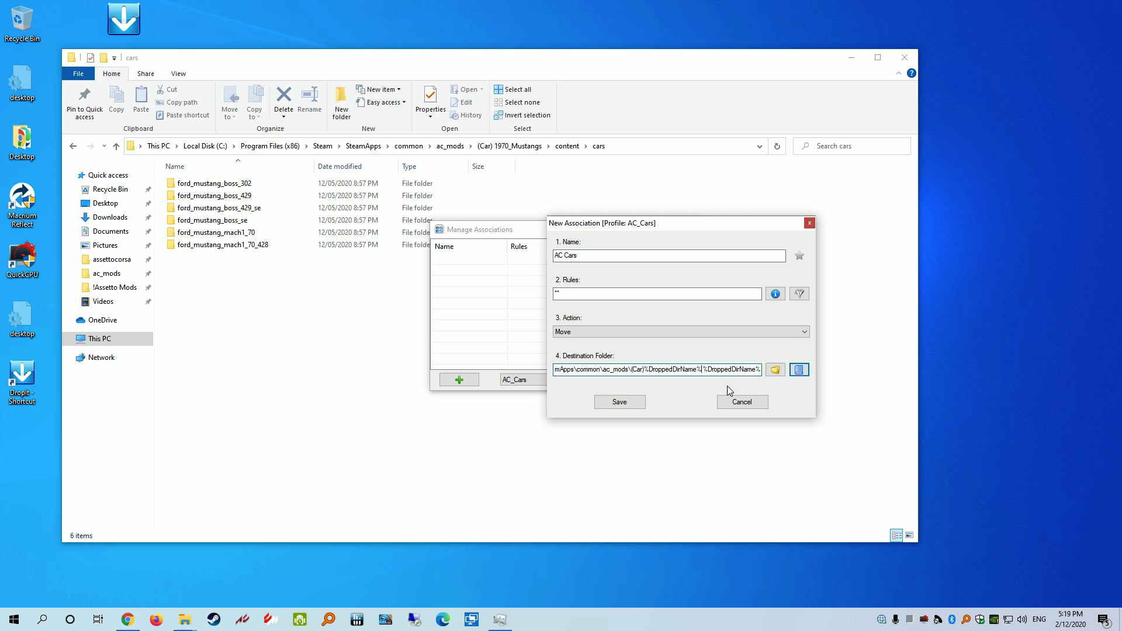
key(Delete)
key(Delete)
key(Delete)
key(Delete)
key(Delete)
key(Delete)
key(Delete)
key(Delete)
key(Delete)
key(Delete)
key(Delete)
key(Delete)
key(Delete)
key(Delete)
key(Delete)
key(Delete)
click(699, 370)
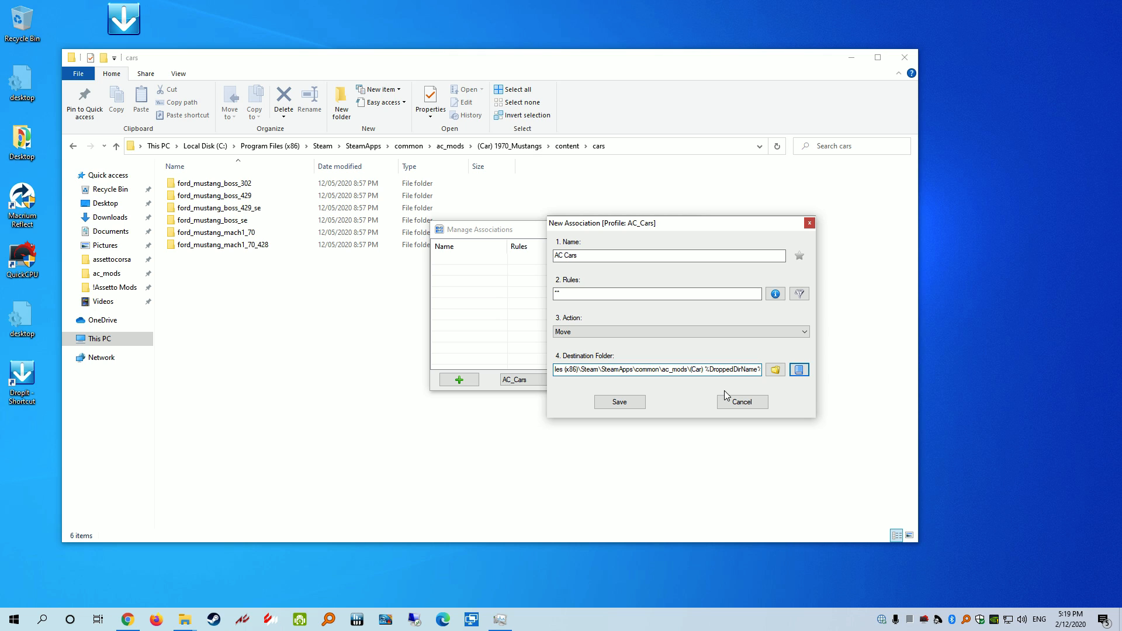
click(760, 369)
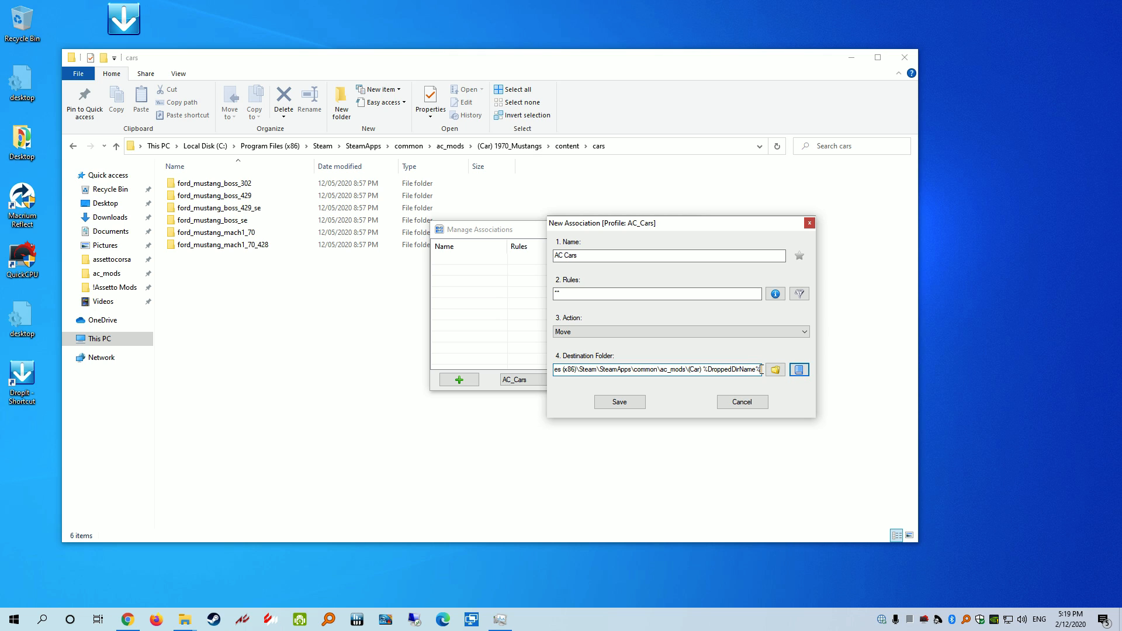
text(\)
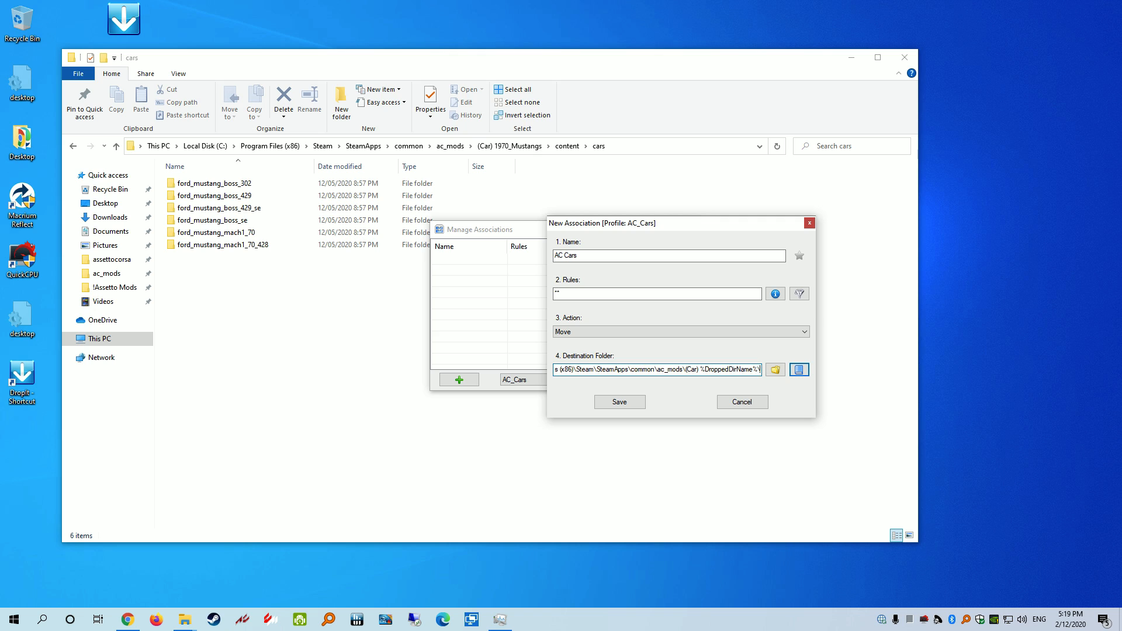
text(content)
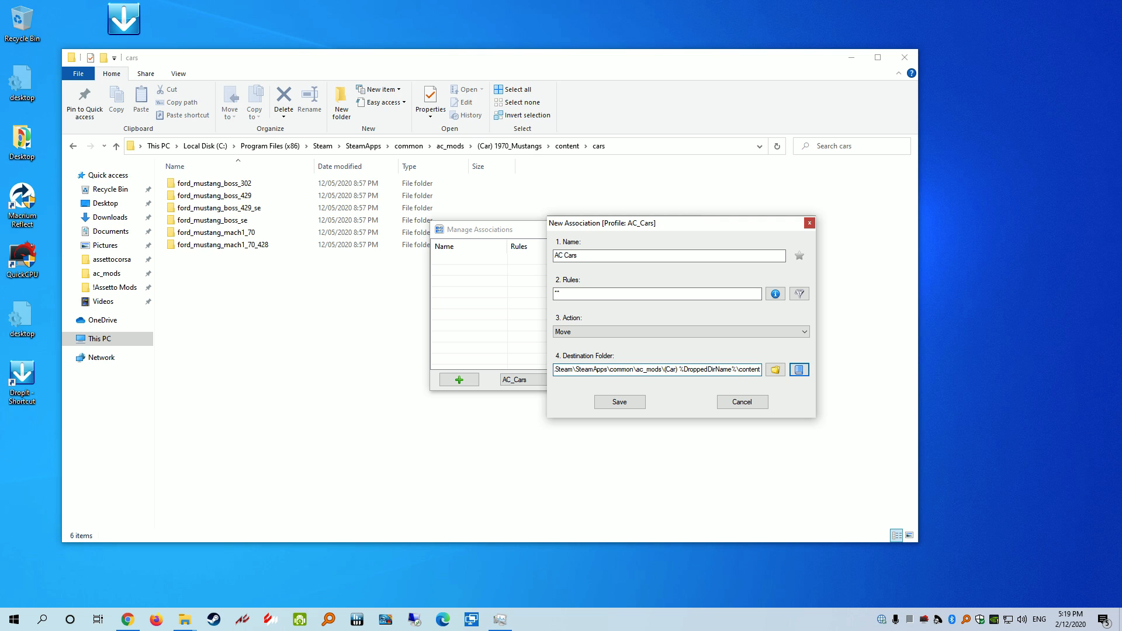
text(\cars)
Save the AC Cars move association into the AC_Cars profile
click(629, 402)
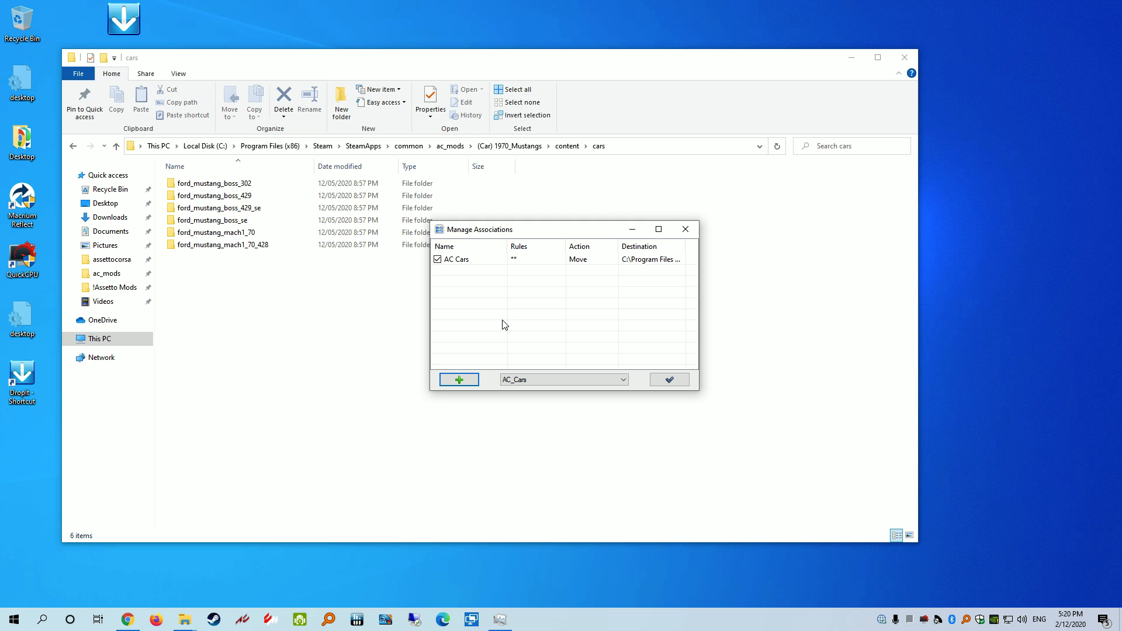
Close the associations manager and send Downloads\Test Car\test_car to DropIt (AC_Cars)
click(670, 381)
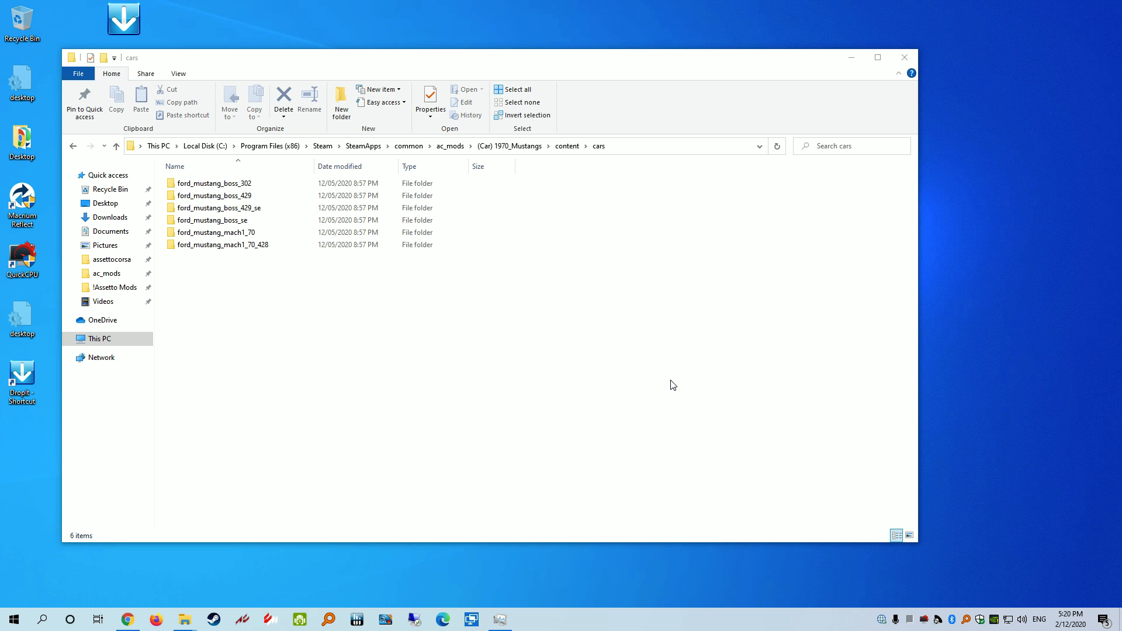
drag(380, 65, 501, 37)
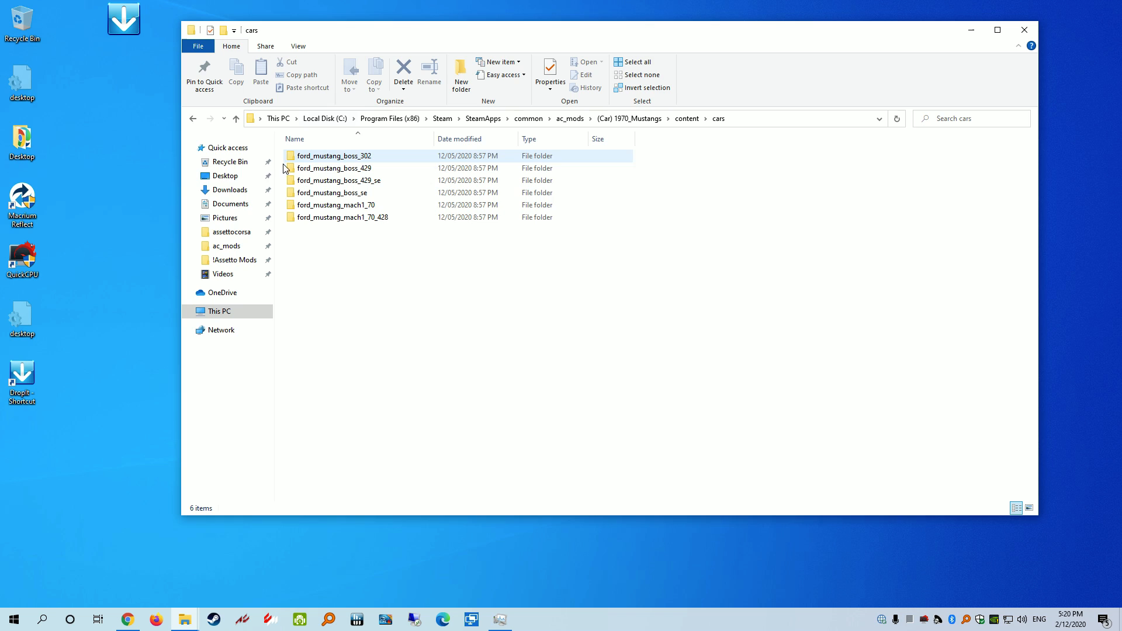
click(225, 190)
double_click(320, 235)
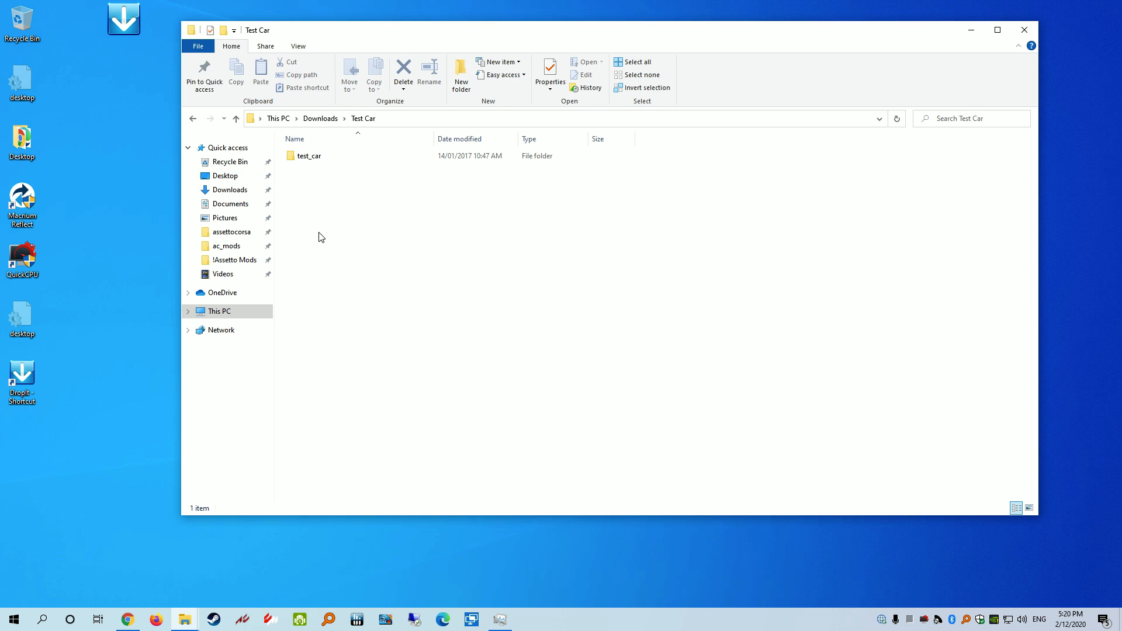
click(304, 156)
right_click(319, 159)
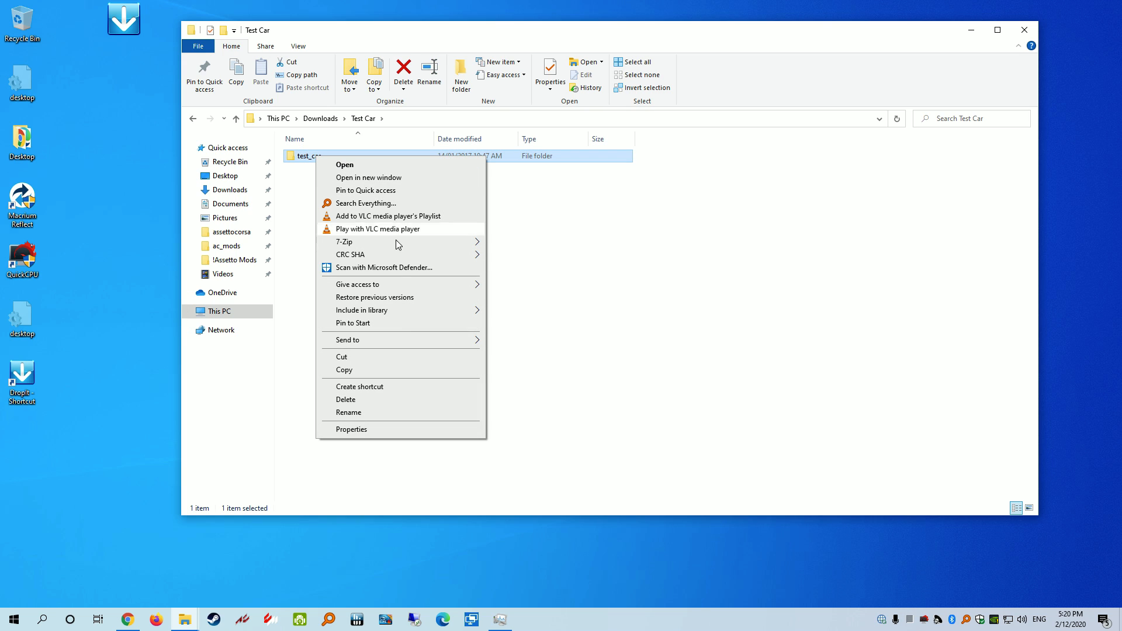
mouse_move(392, 345)
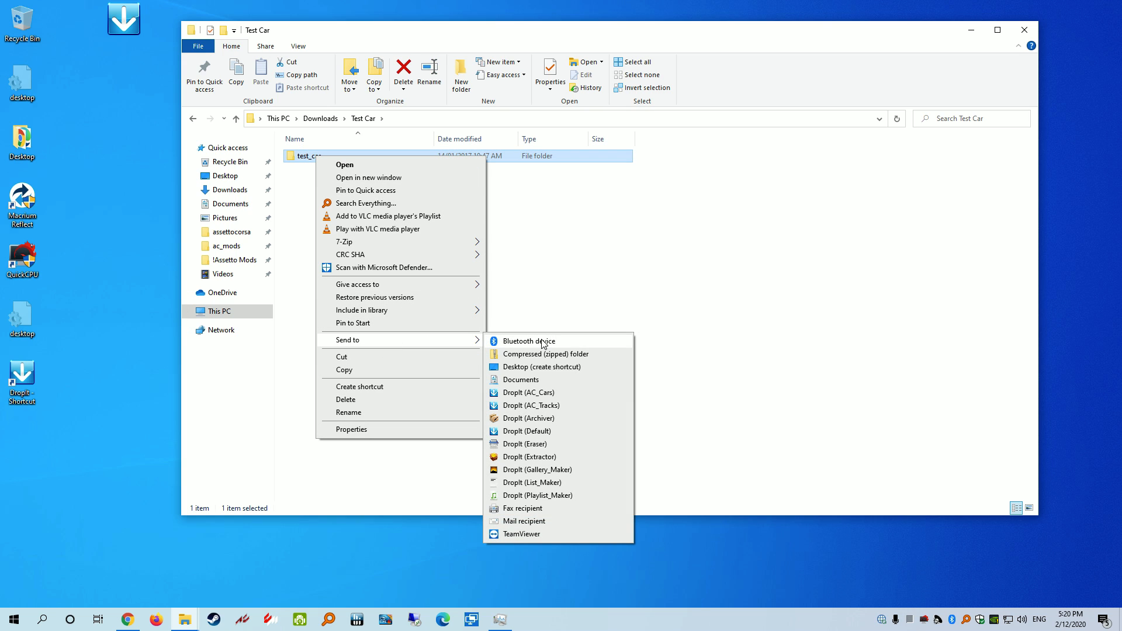
click(534, 398)
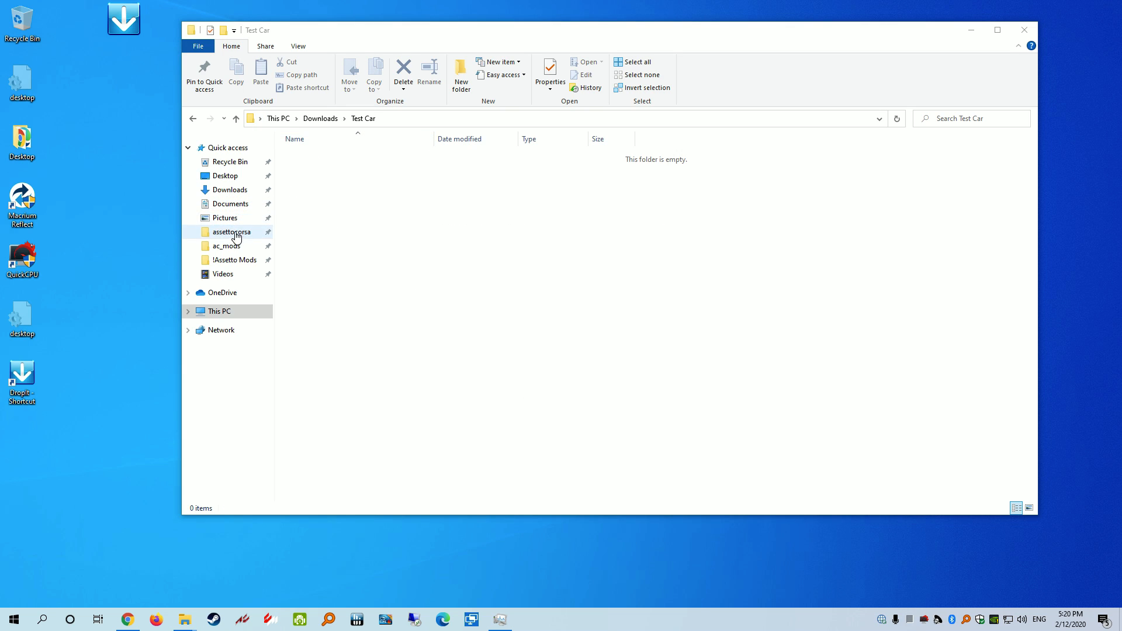
Confirm test_car landed in ac_mods\(Car) test_car\content\cars
click(233, 246)
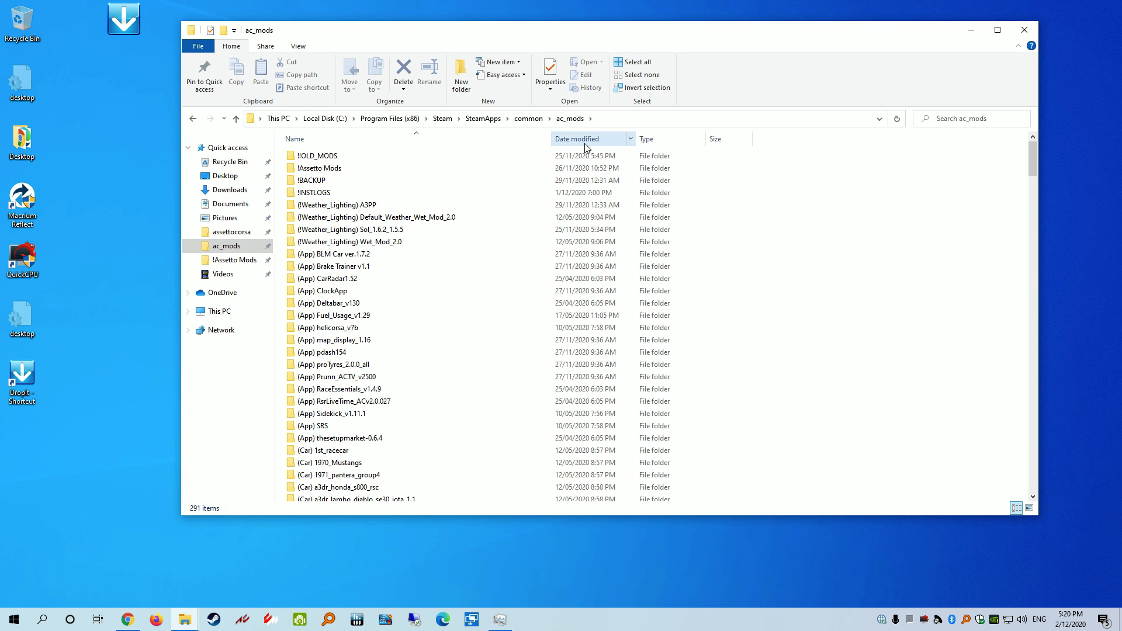
drag(1034, 161, 1030, 350)
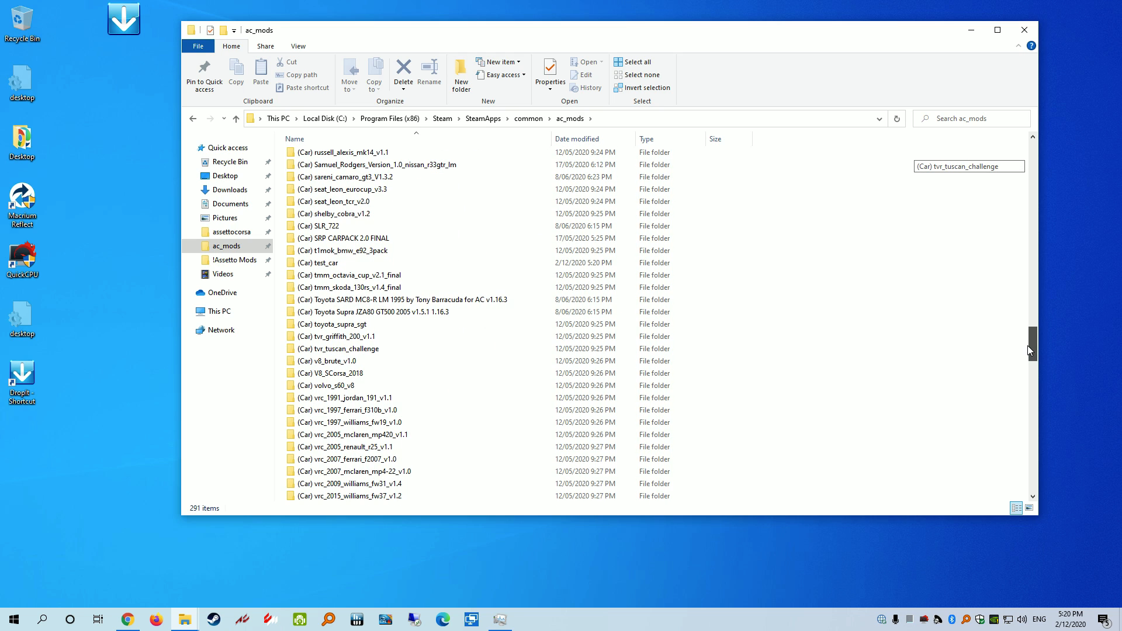
double_click(339, 262)
double_click(314, 156)
double_click(317, 158)
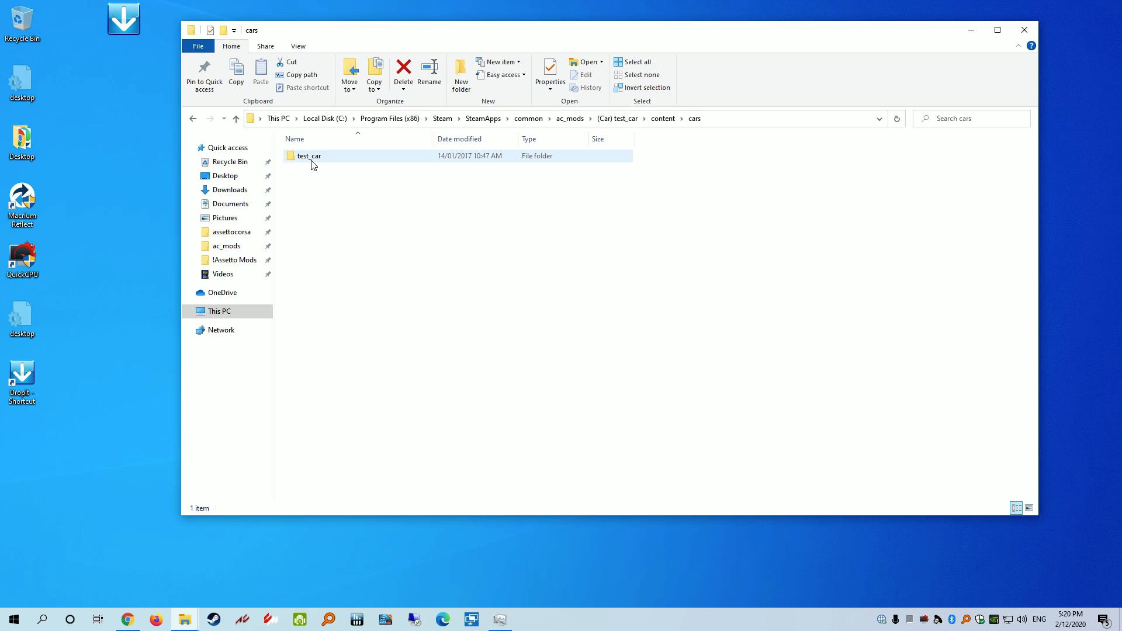
double_click(308, 162)
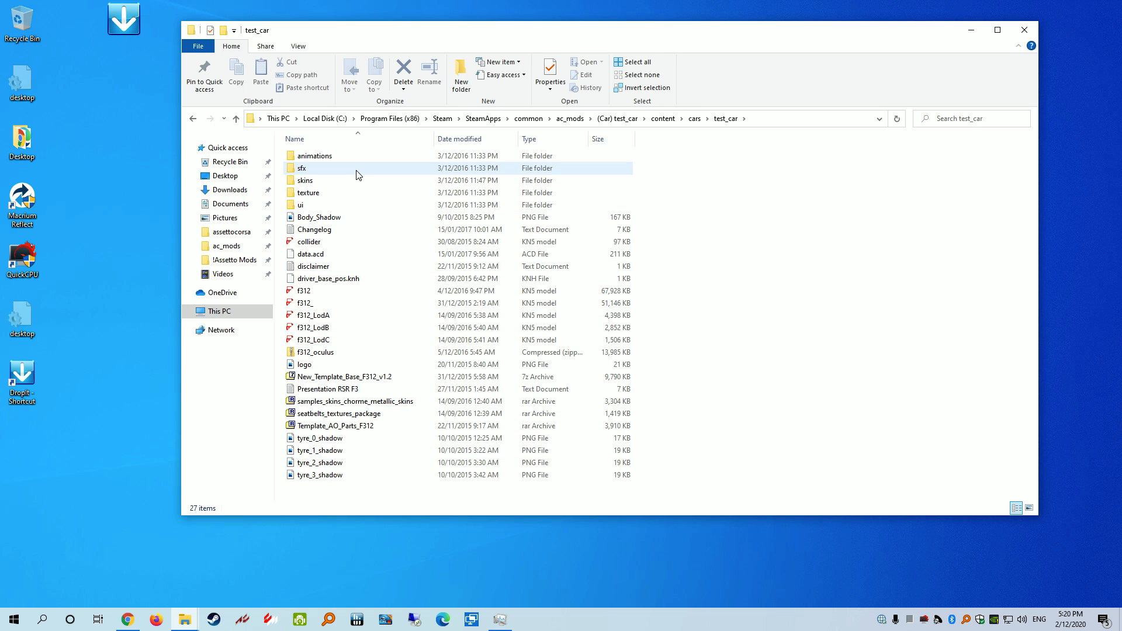
key(alt+Left)
key(alt+Left)
key(alt+Left)
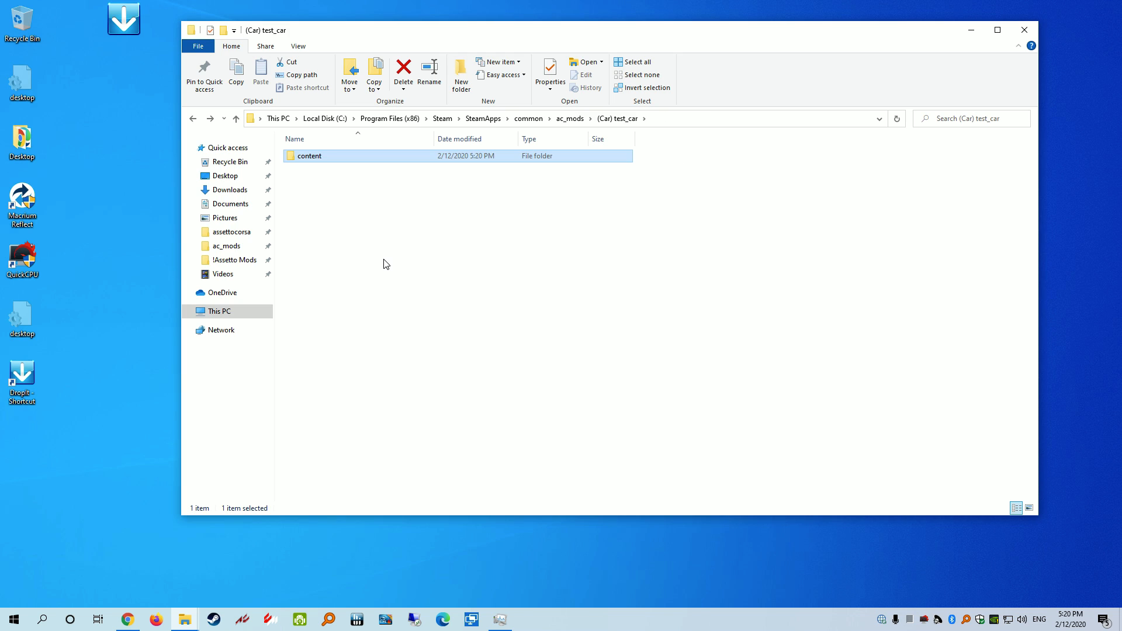
key(alt+Left)
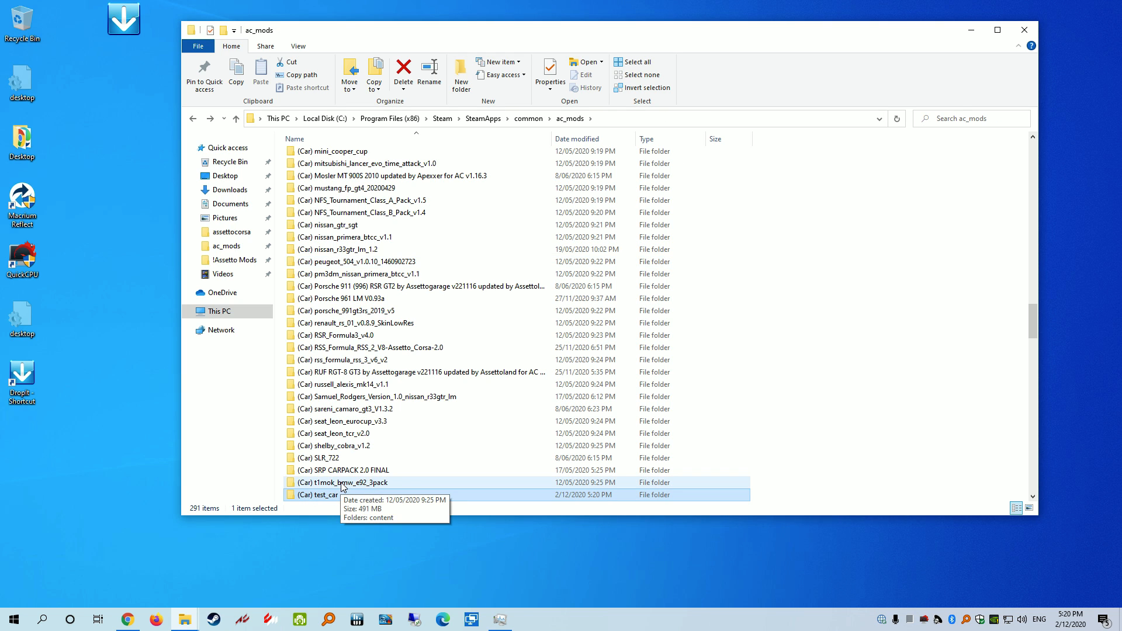
Move test_car from (Car) test_car\content\cars back into Downloads
scroll(308, 498, down, 3)
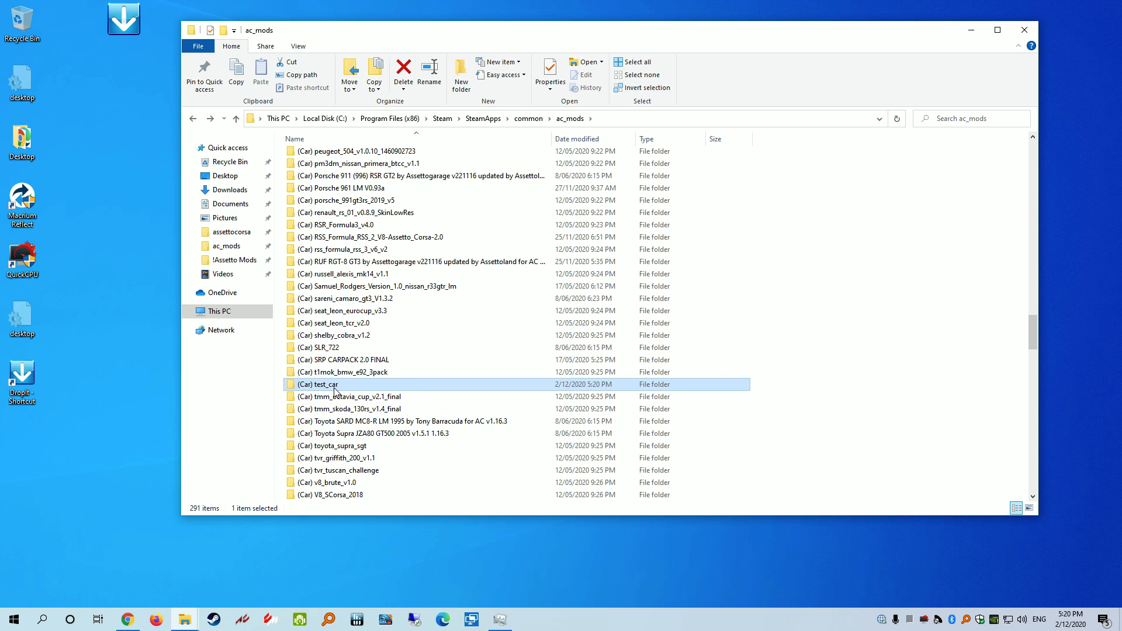
mouse_move(337, 388)
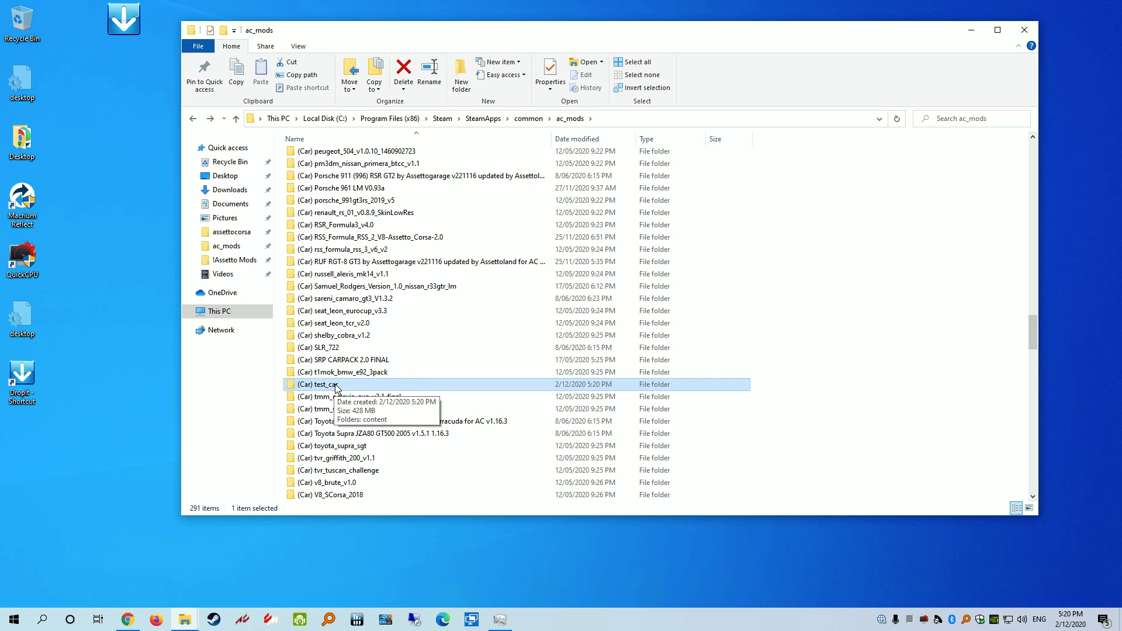
right_click(234, 246)
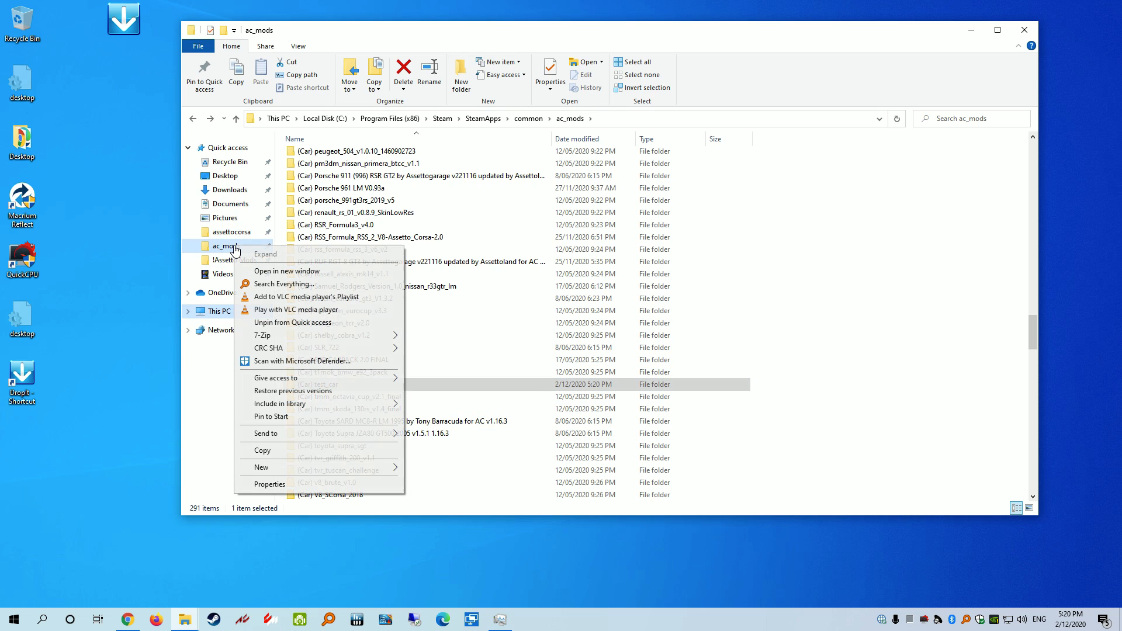
click(208, 427)
double_click(333, 386)
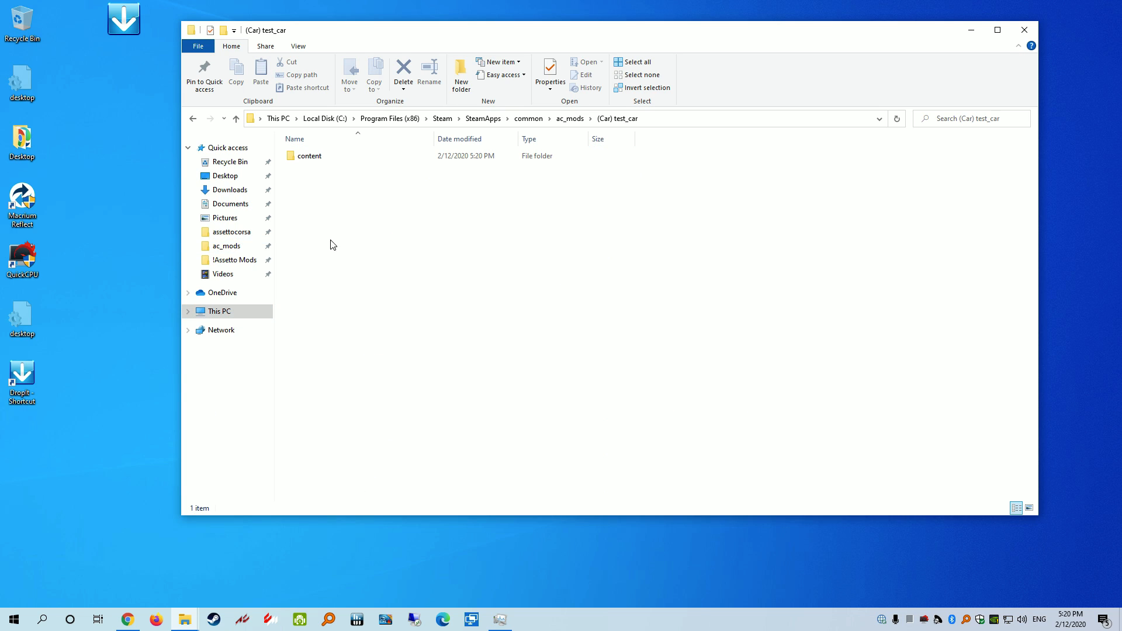
double_click(325, 159)
double_click(326, 159)
click(329, 159)
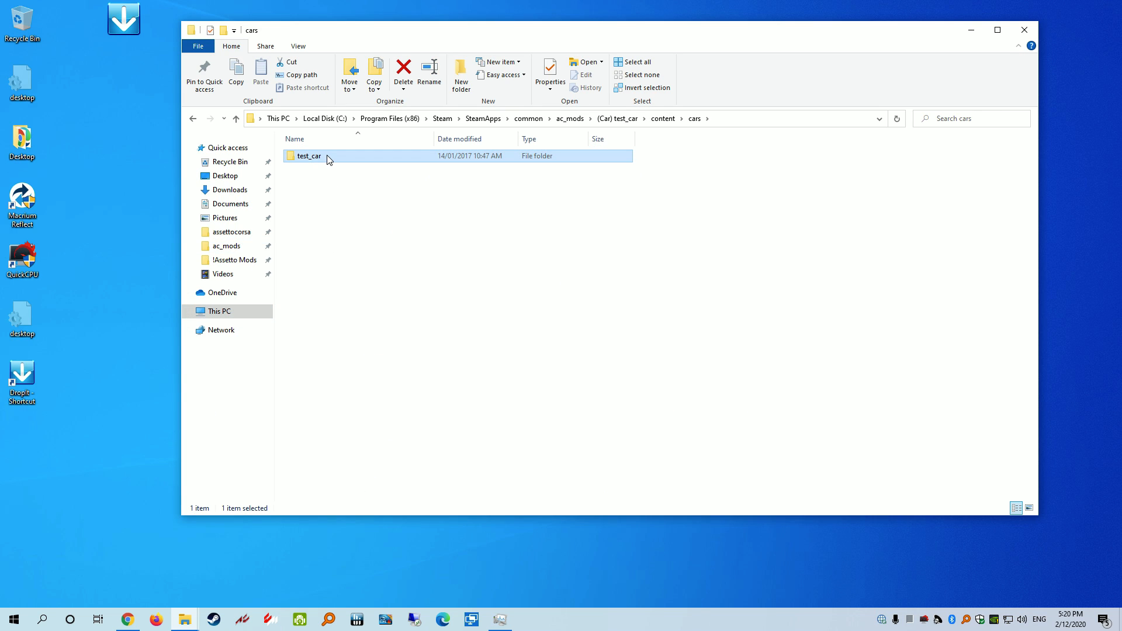
key(ctrl+c)
click(248, 190)
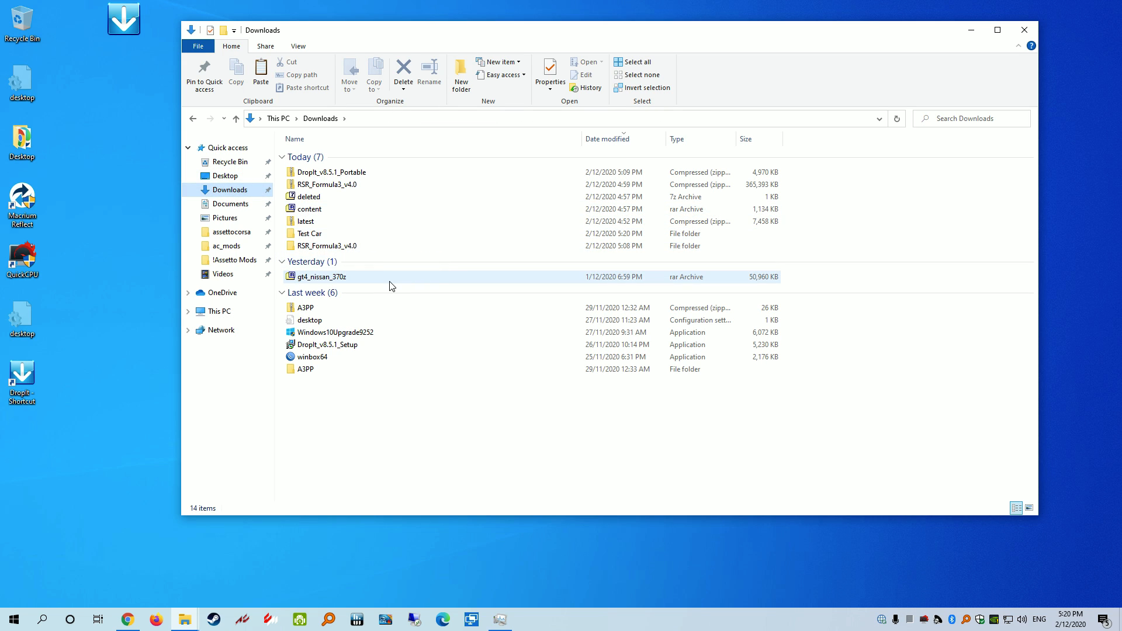
key(ctrl+v)
Delete the (Car) test_car folder from ac_mods
key(alt+Left)
key(alt+Left)
key(alt+Left)
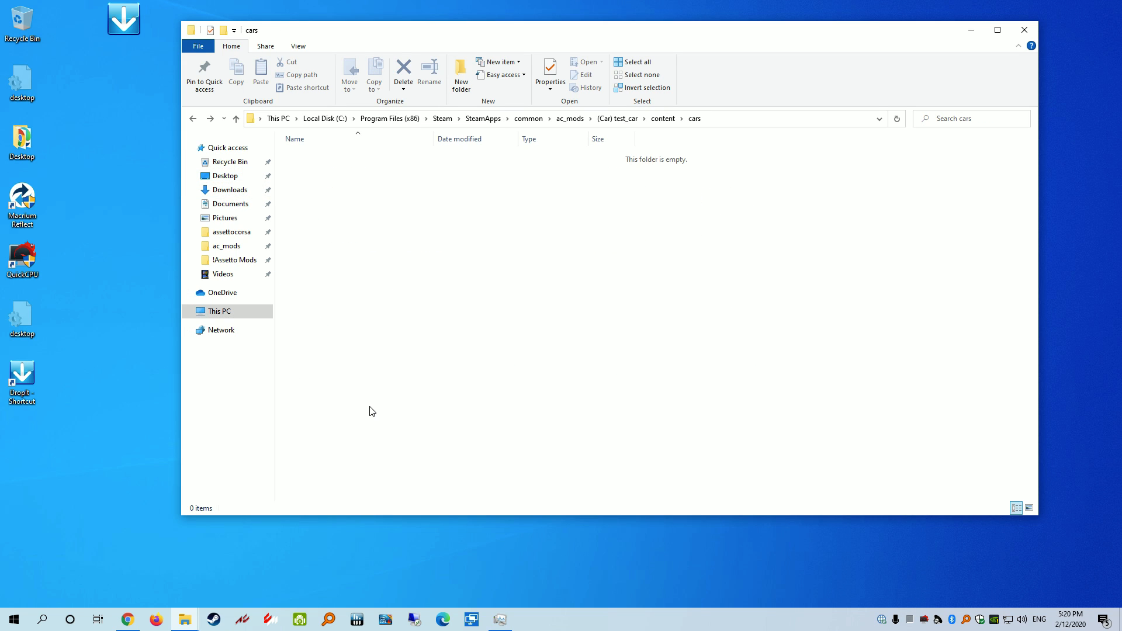
key(alt+Left)
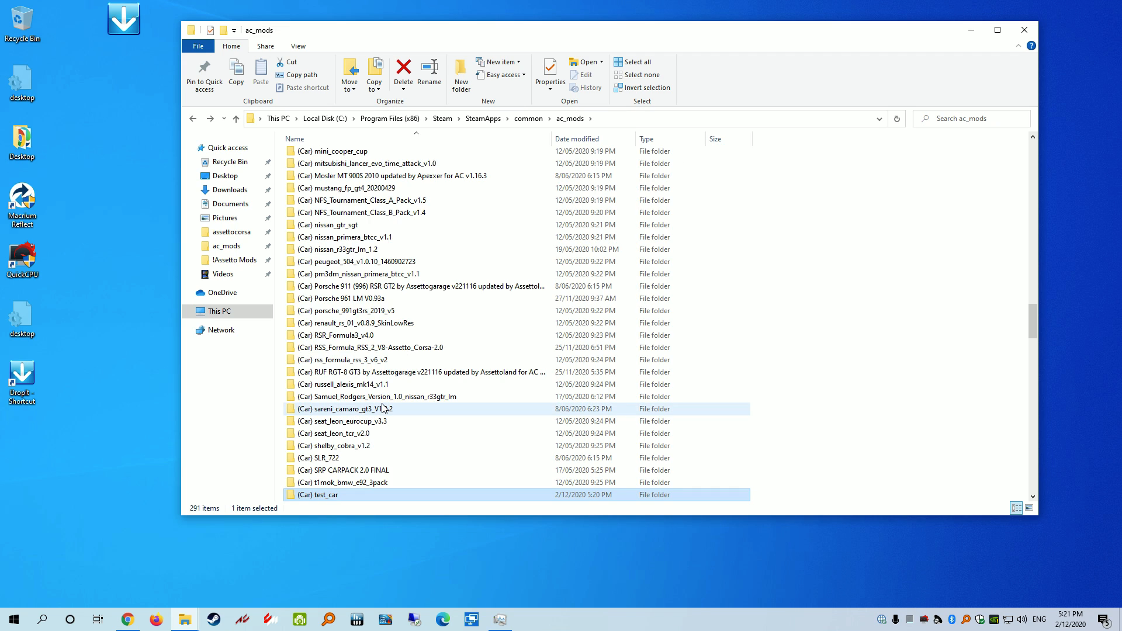
key(Delete)
key(Return)
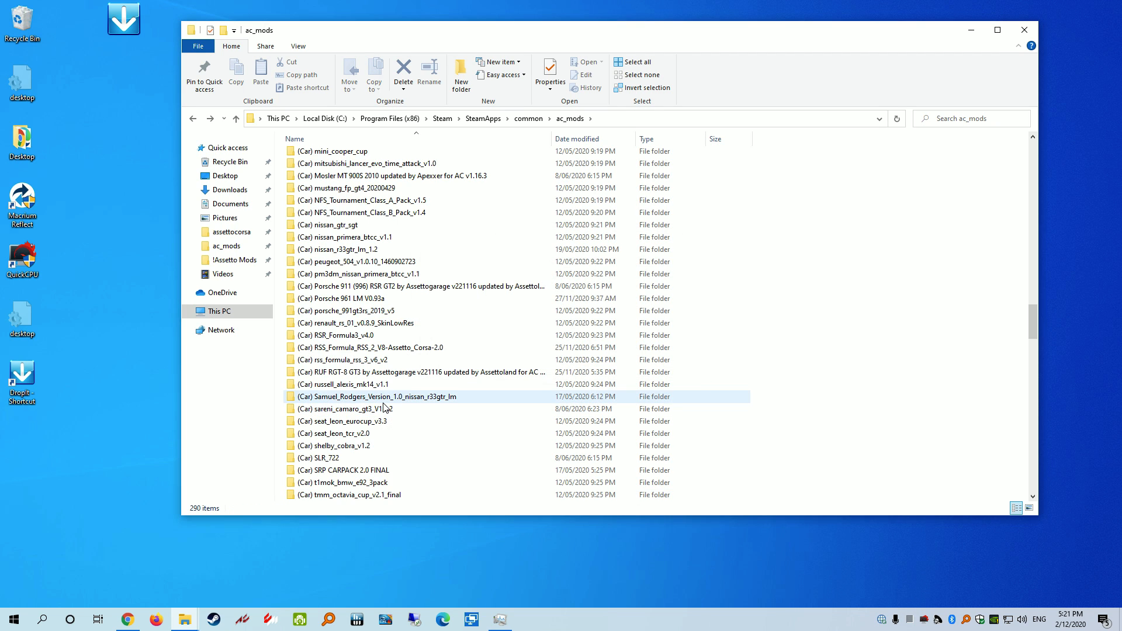
Check Downloads: the empty Test Car folder and the restored test_car folder's files
click(240, 237)
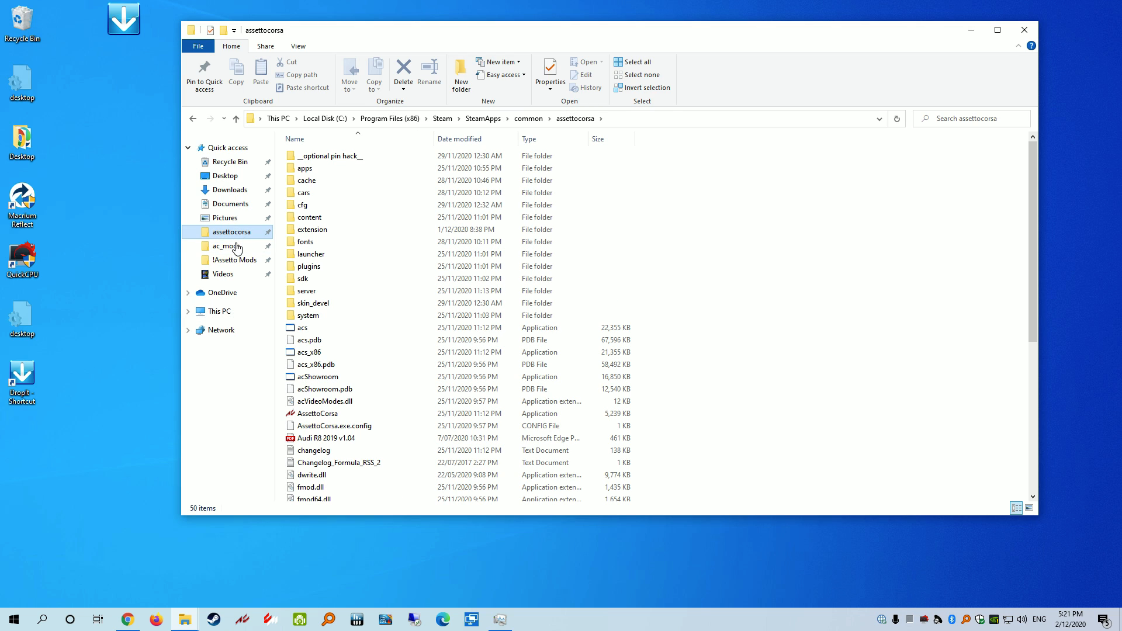
click(236, 246)
click(233, 232)
click(230, 190)
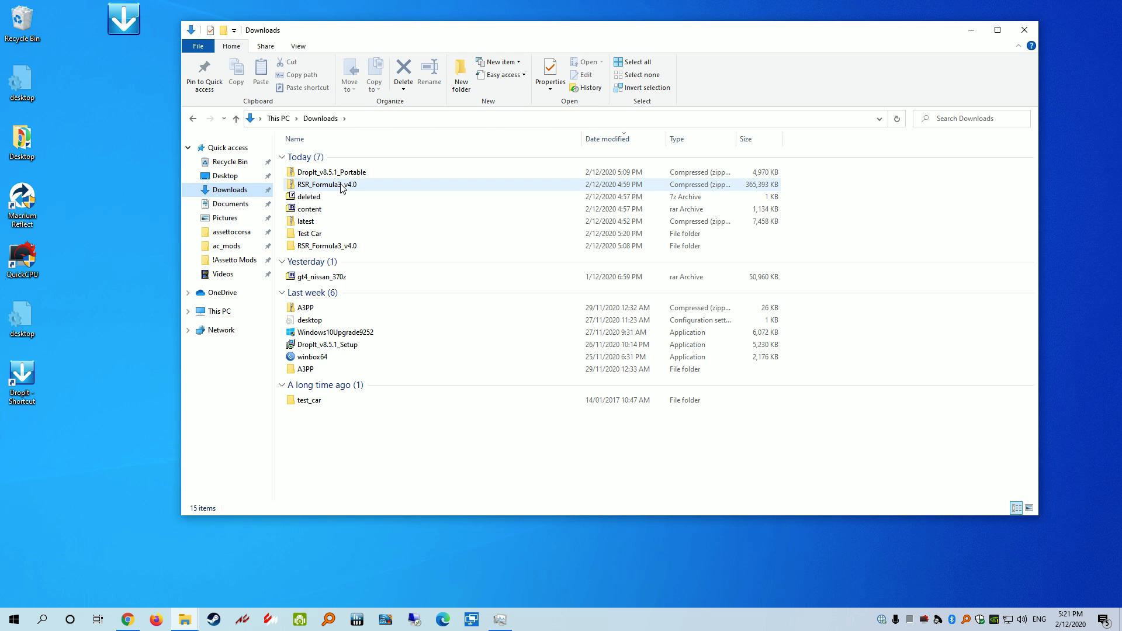
double_click(333, 234)
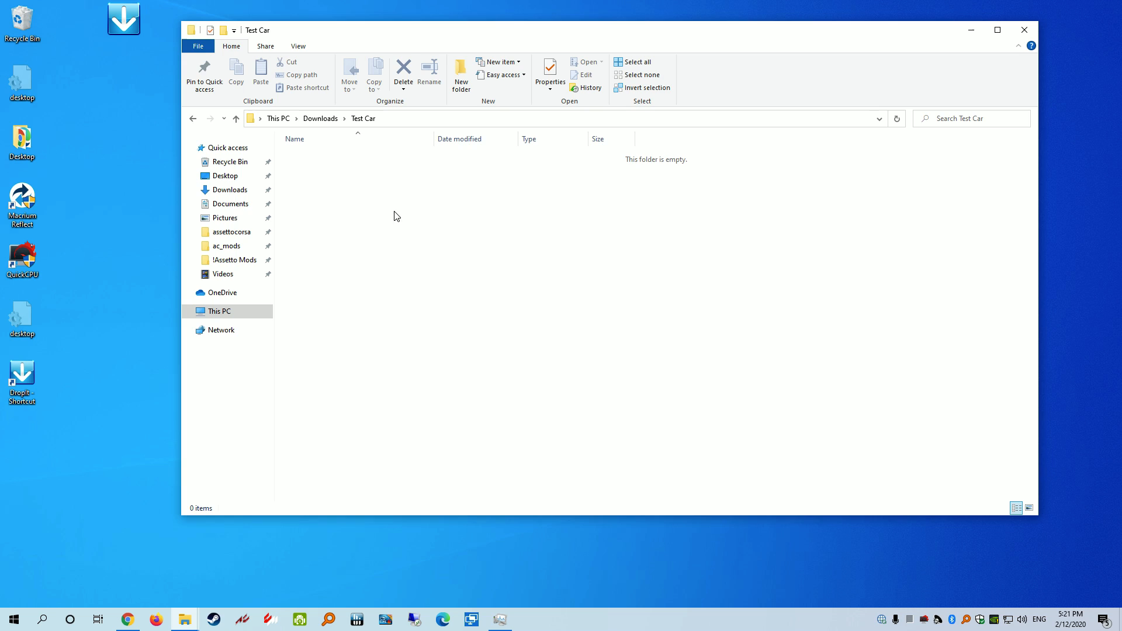
key(alt+Left)
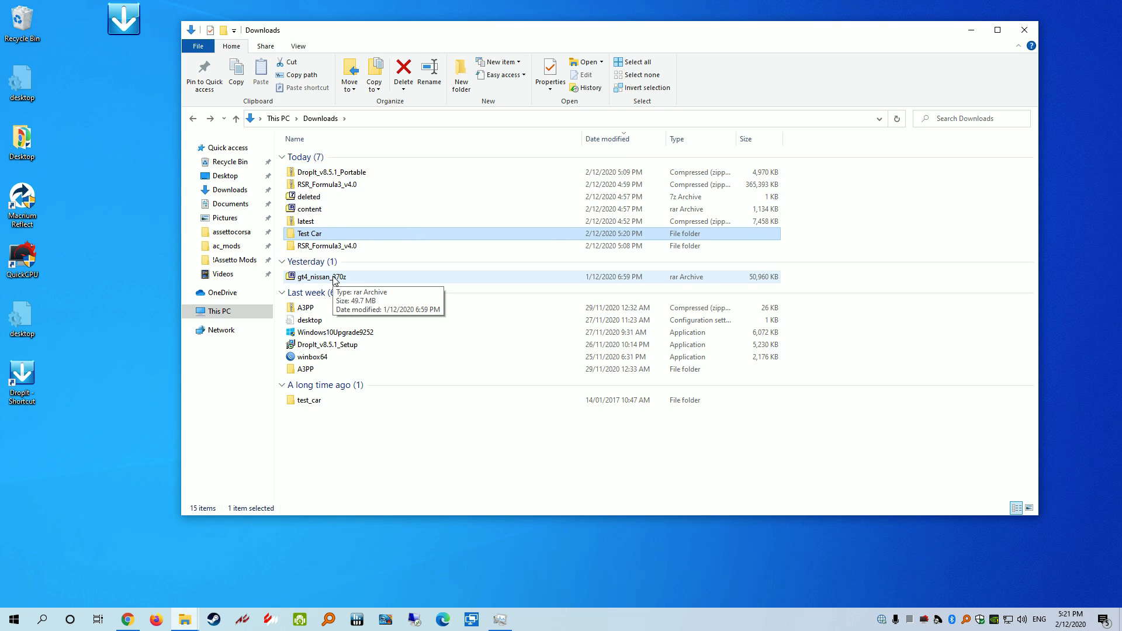
click(317, 402)
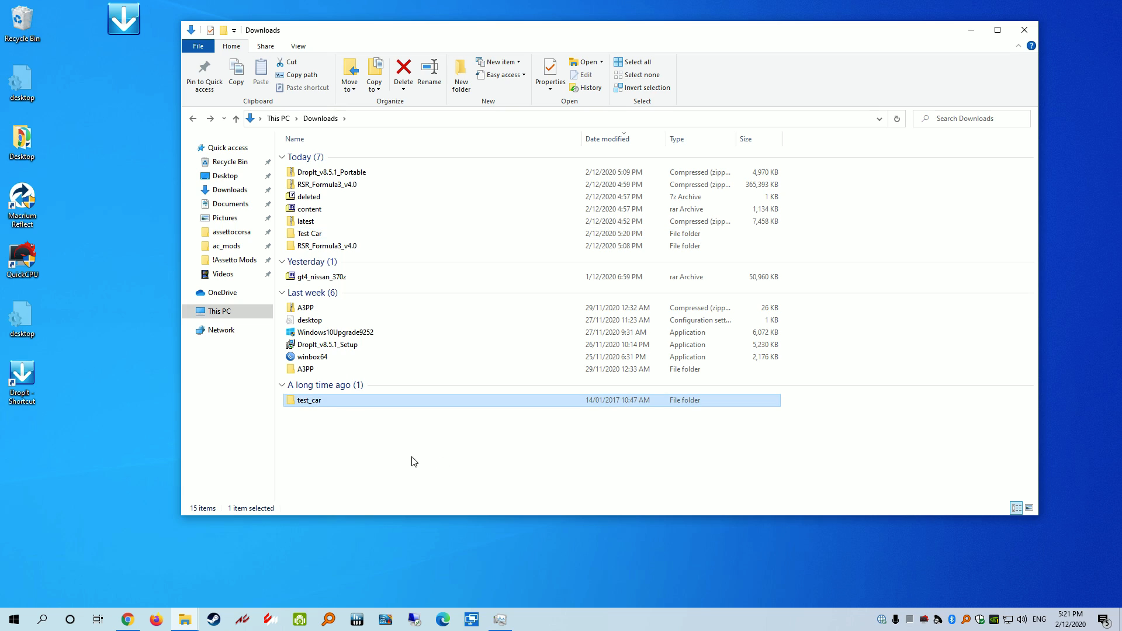
double_click(317, 403)
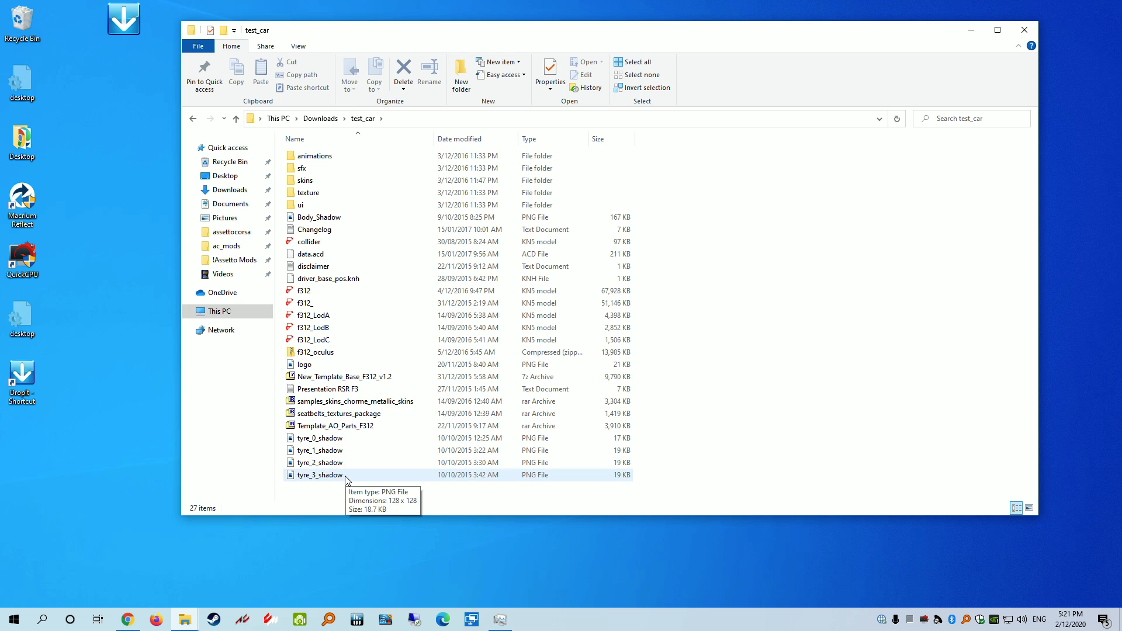
key(alt+Left)
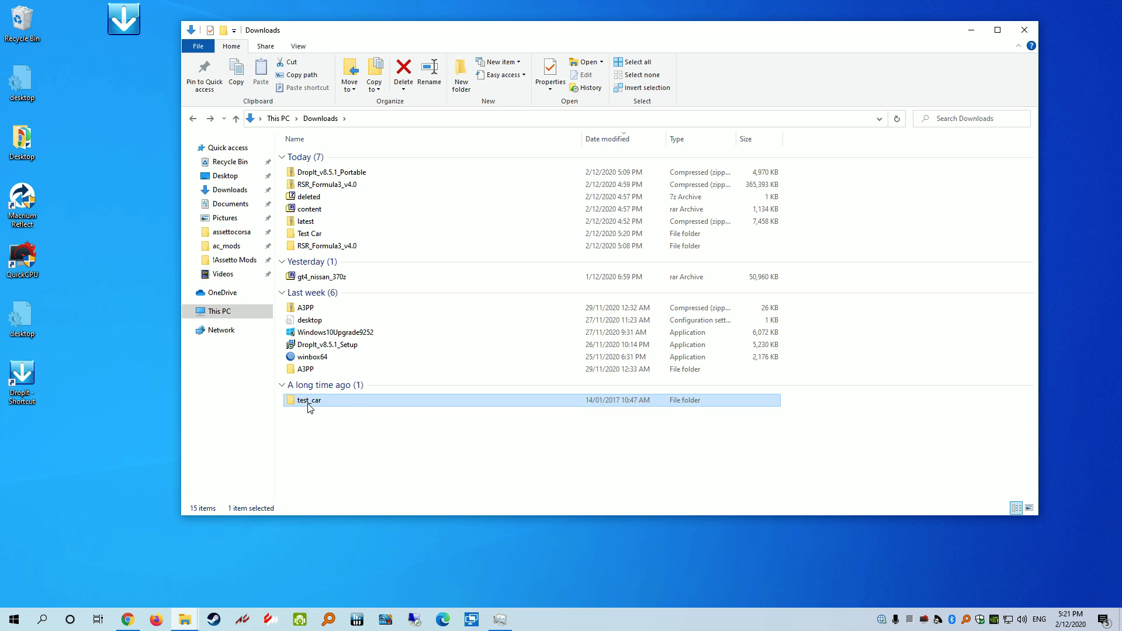
Inspect RSR_Formula3_v4.0's content folder and its cars, driver and fonts subfolders
double_click(318, 246)
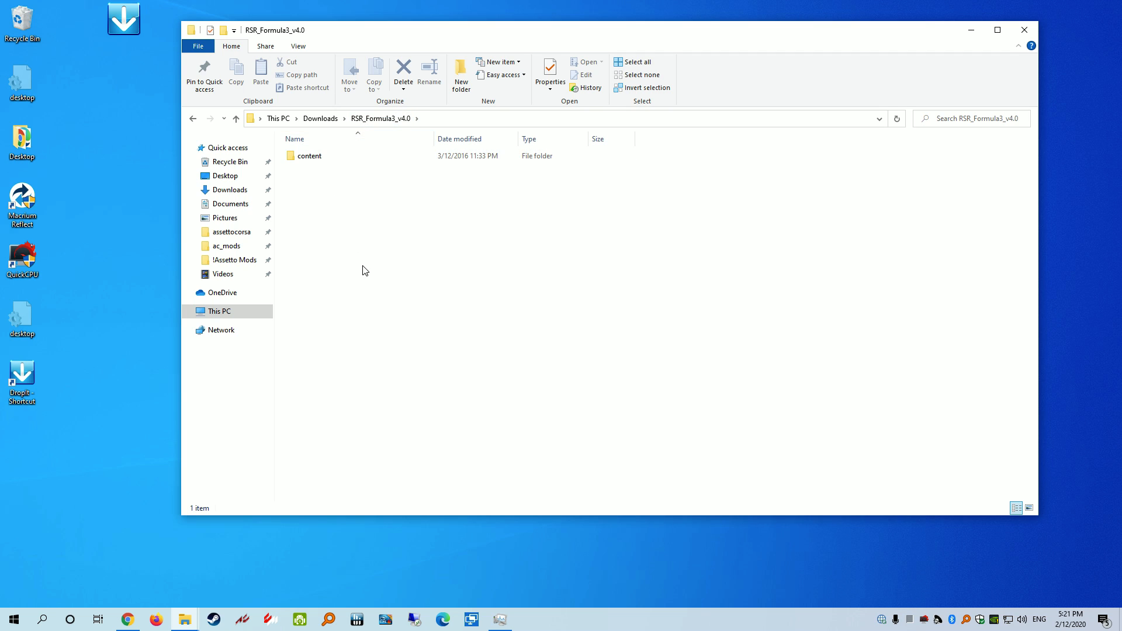
key(alt+Left)
double_click(319, 247)
double_click(326, 159)
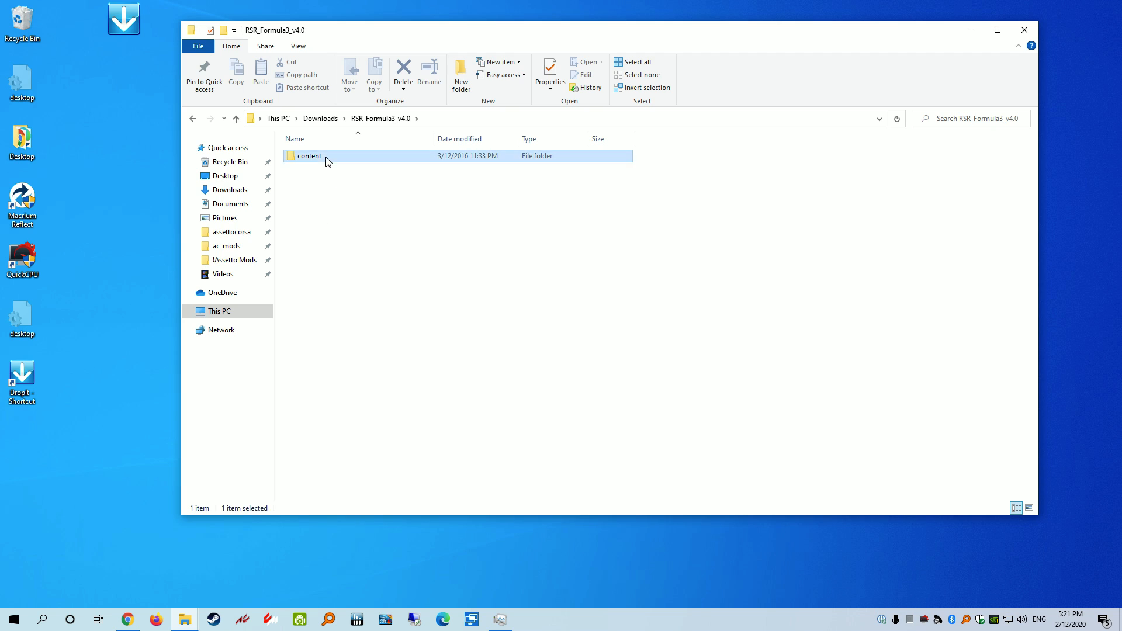
click(321, 158)
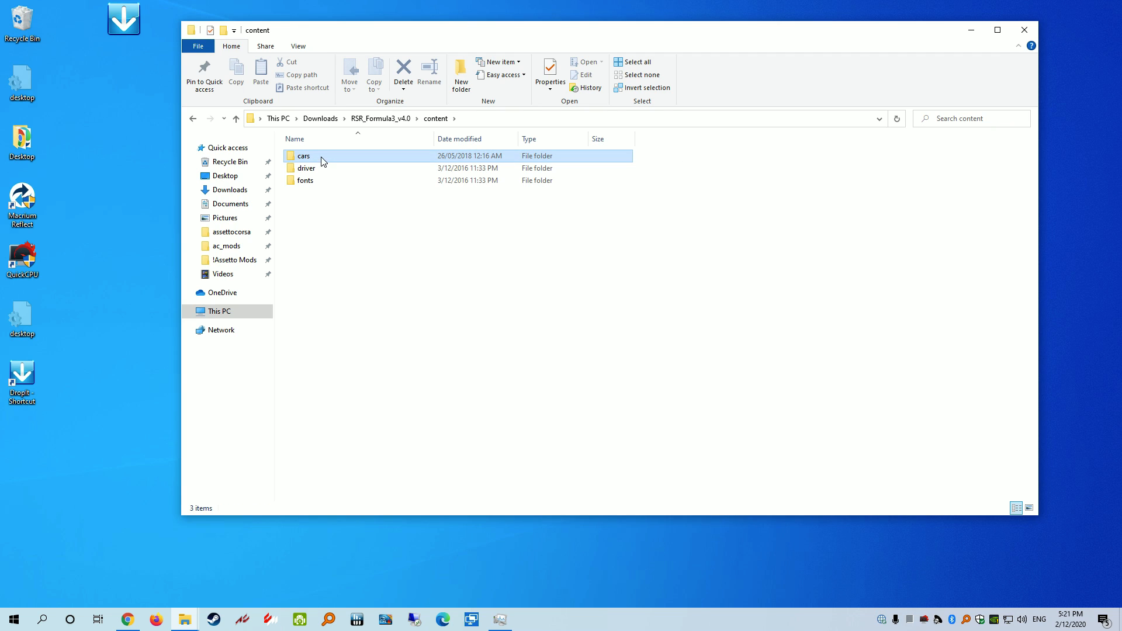
click(318, 170)
click(320, 181)
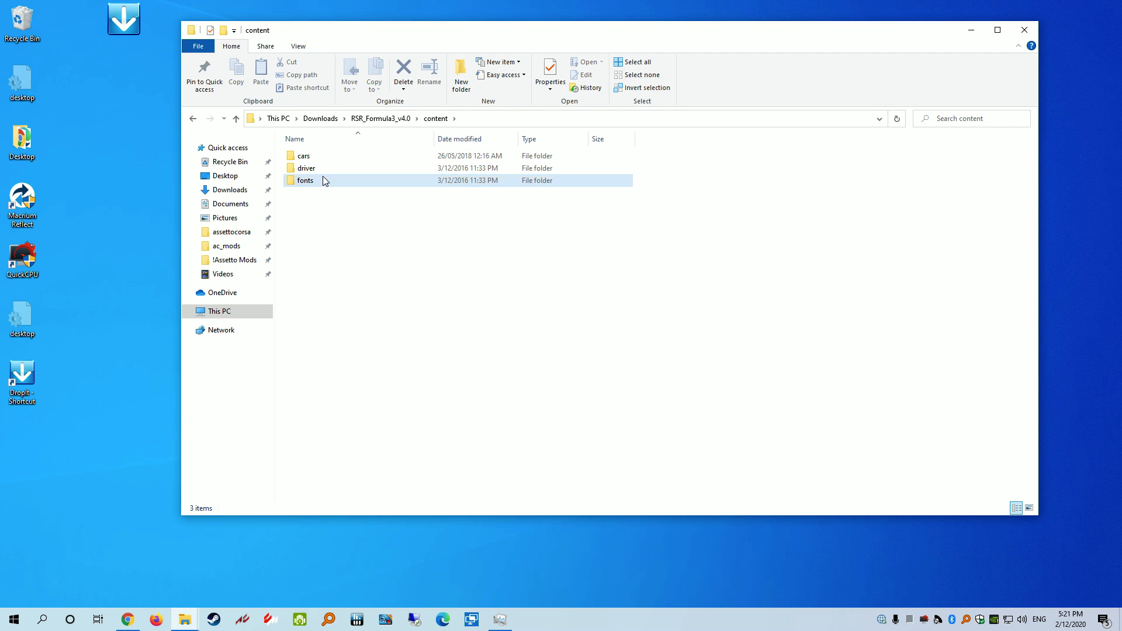
click(319, 157)
mouse_move(328, 153)
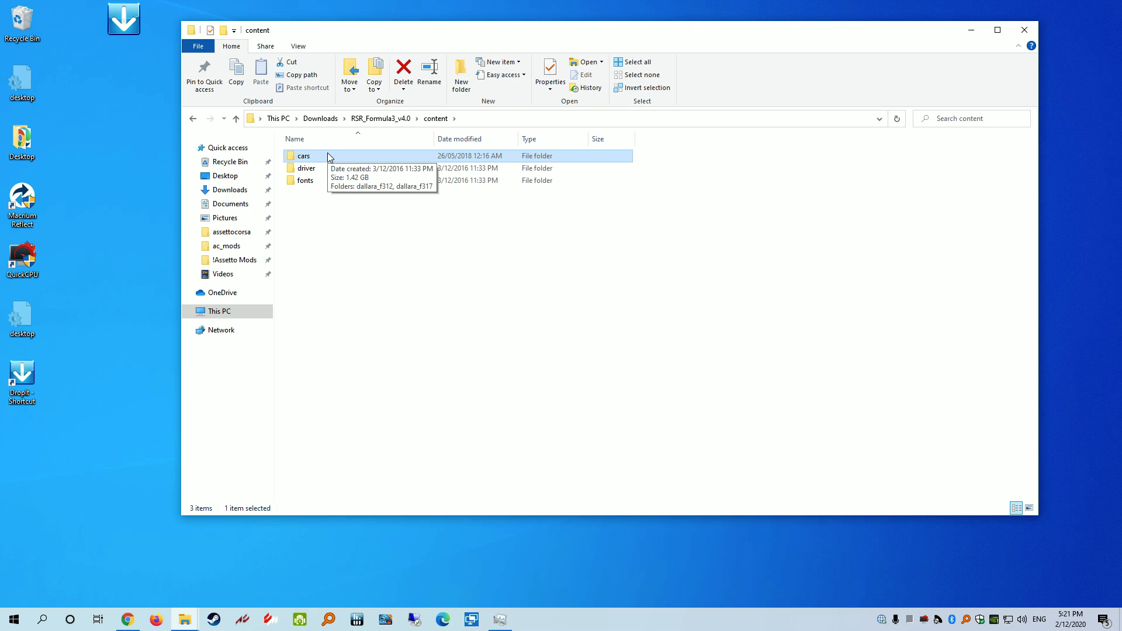
key(alt+Left)
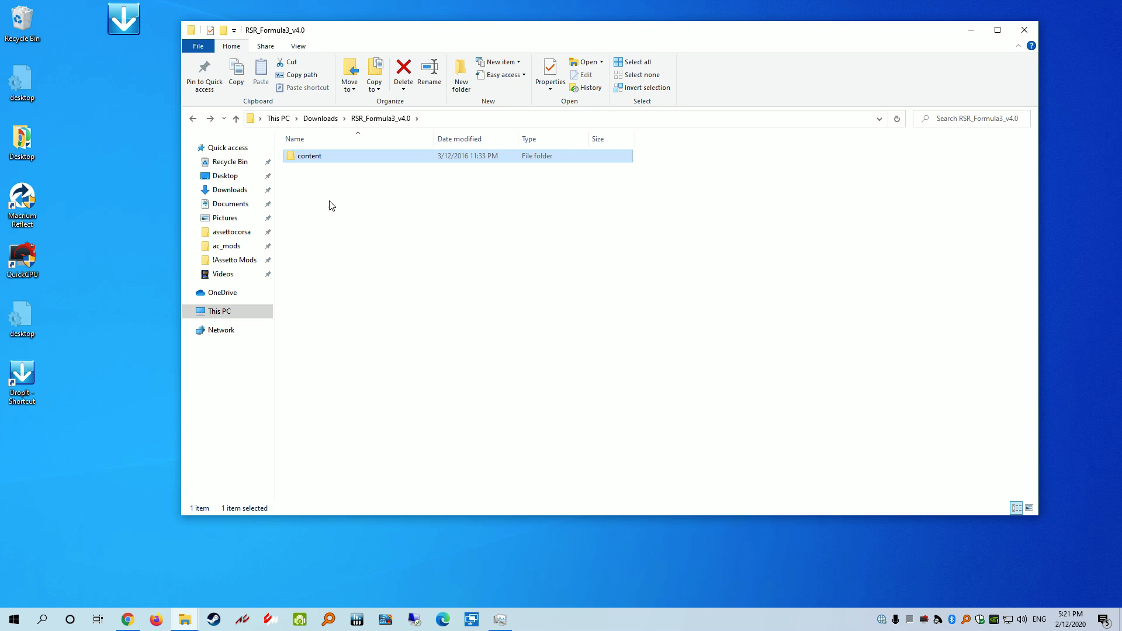
key(alt+Left)
Copy RSR_Formula3_v4.0 from Downloads into ac_mods and launch Content Manager
right_click(312, 245)
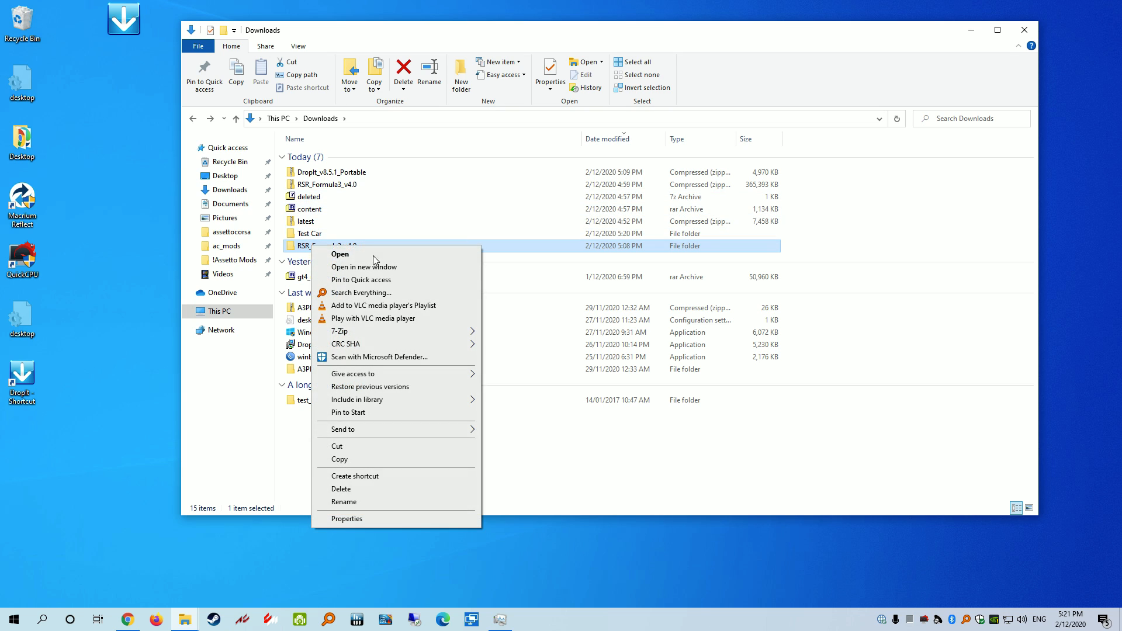
click(345, 459)
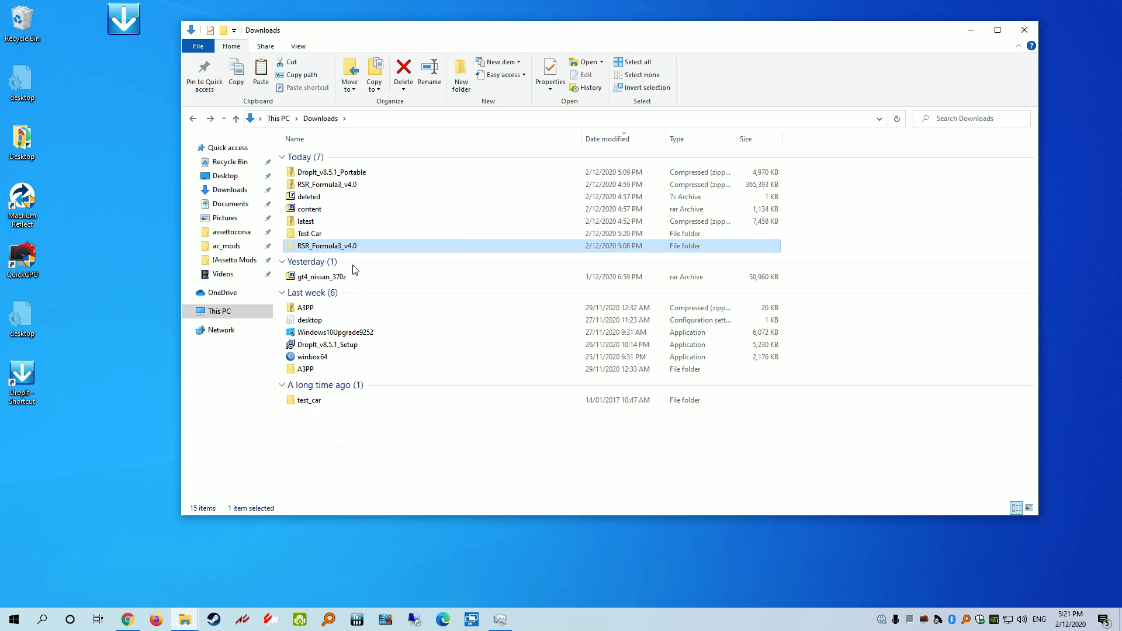
click(227, 247)
right_click(861, 279)
click(907, 363)
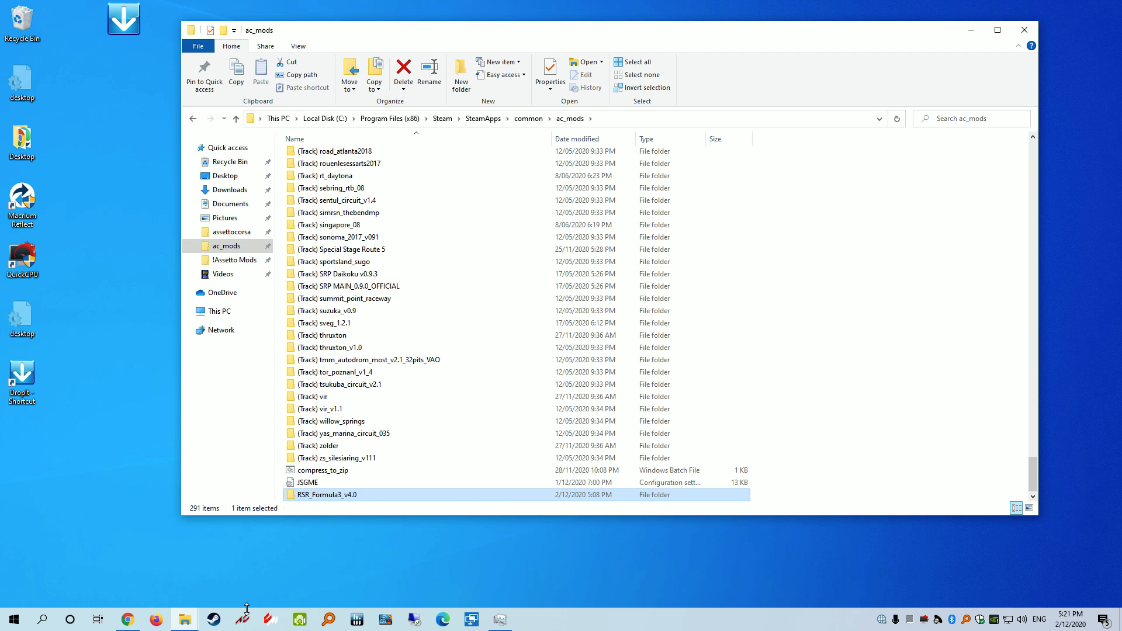
click(274, 626)
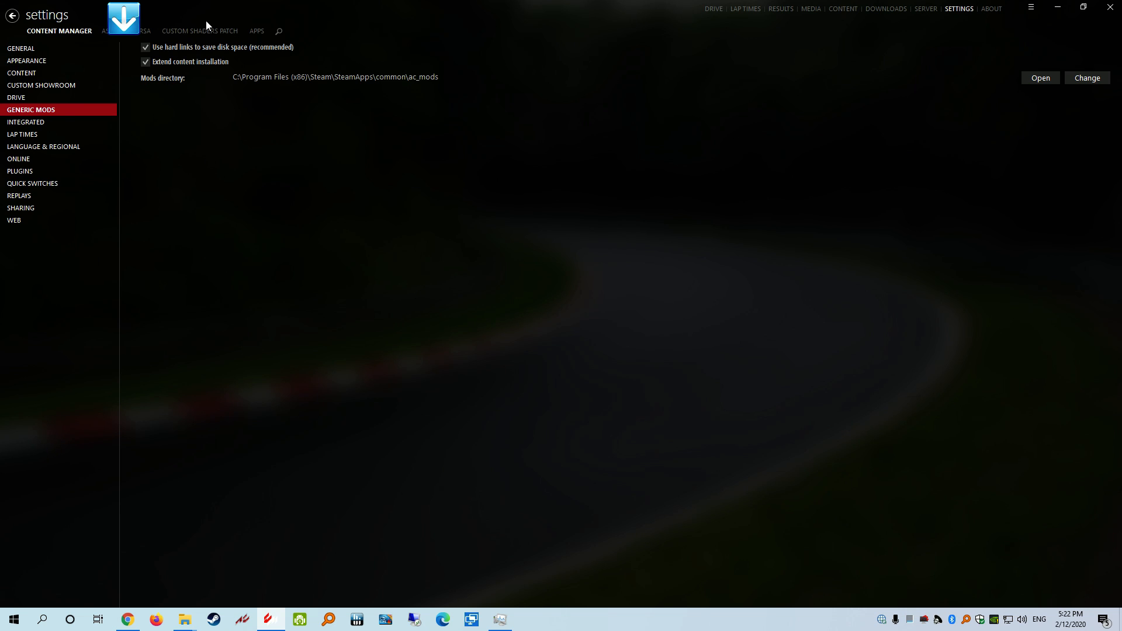
Find RSR_Formula3_v4.0 under Available mods in Content Manager, then minimize it
click(15, 18)
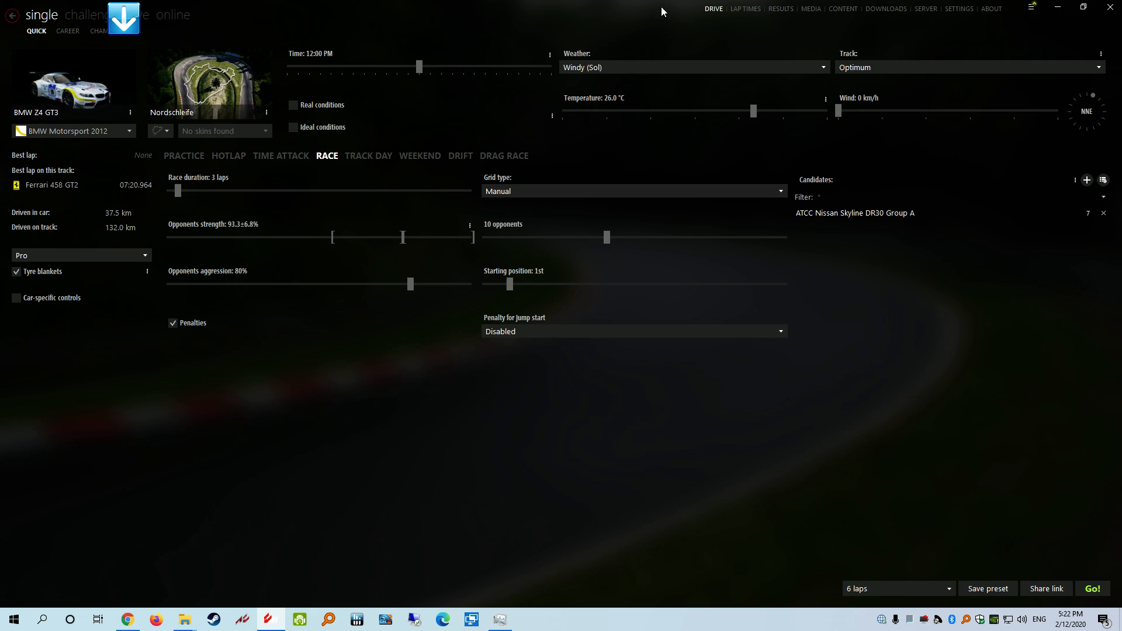
click(841, 10)
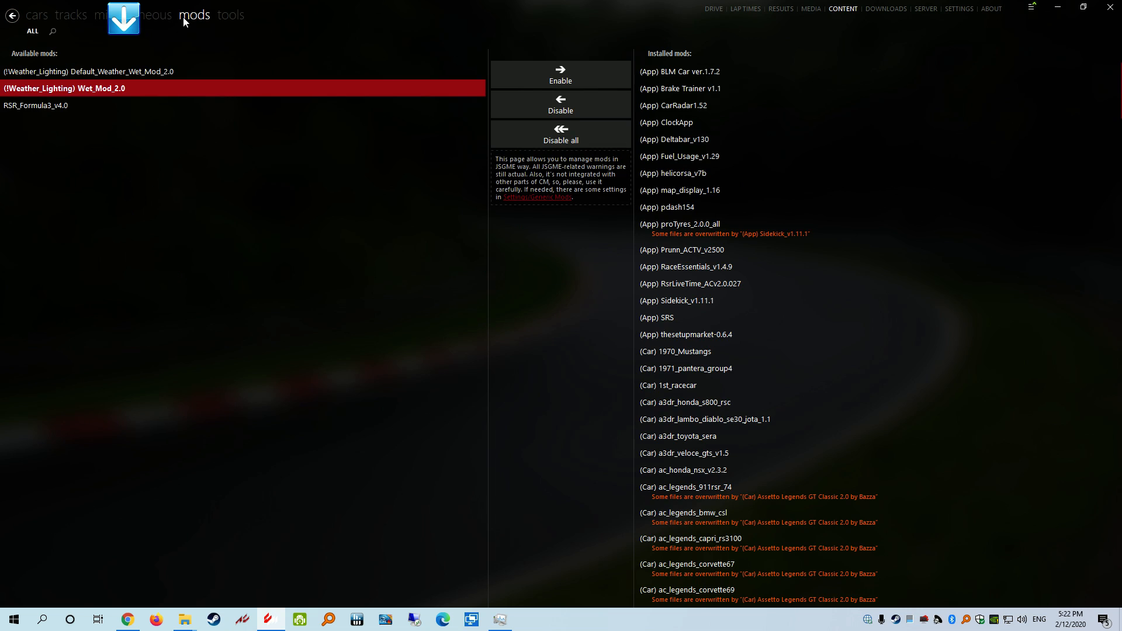
click(40, 108)
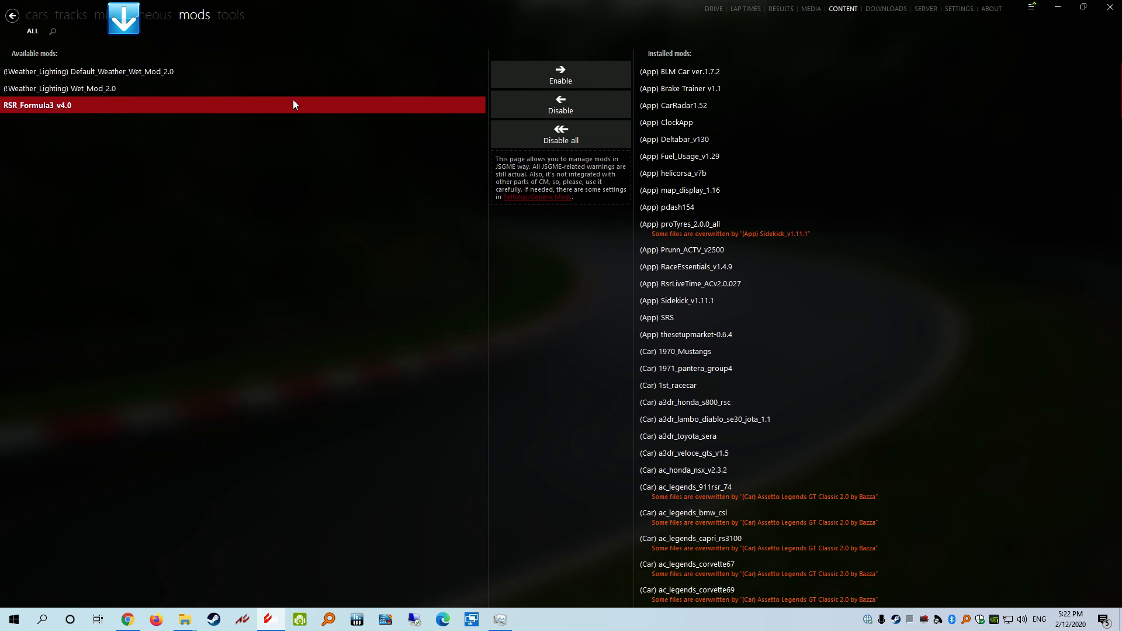
click(1058, 7)
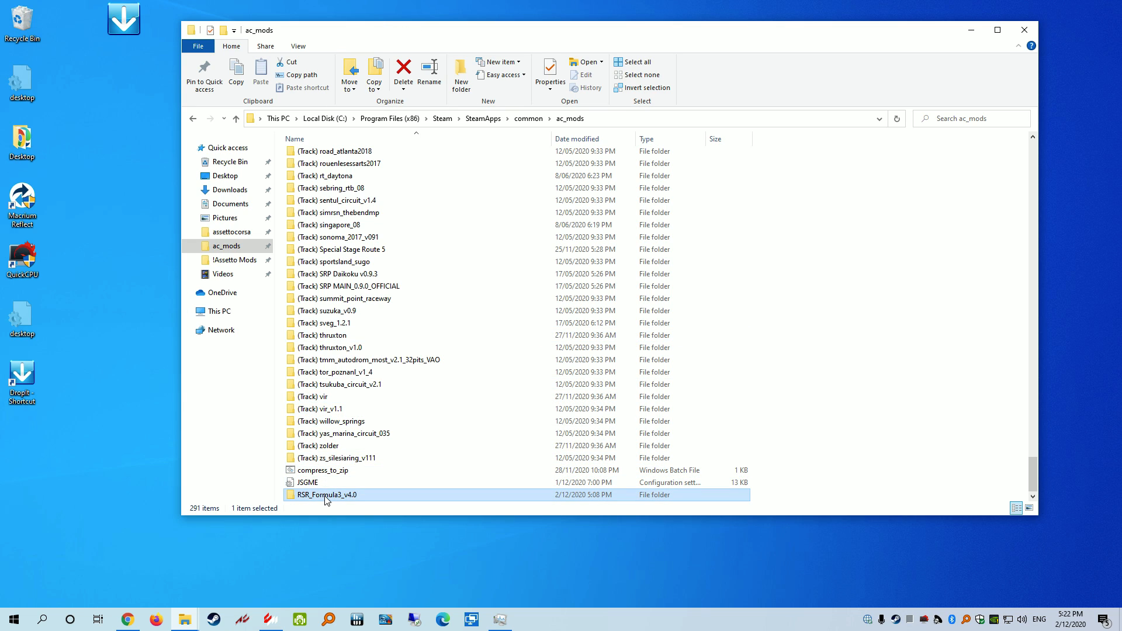
Send the test_car folder in Downloads to DropIt (AC_Cars) from the Send to menu
click(233, 190)
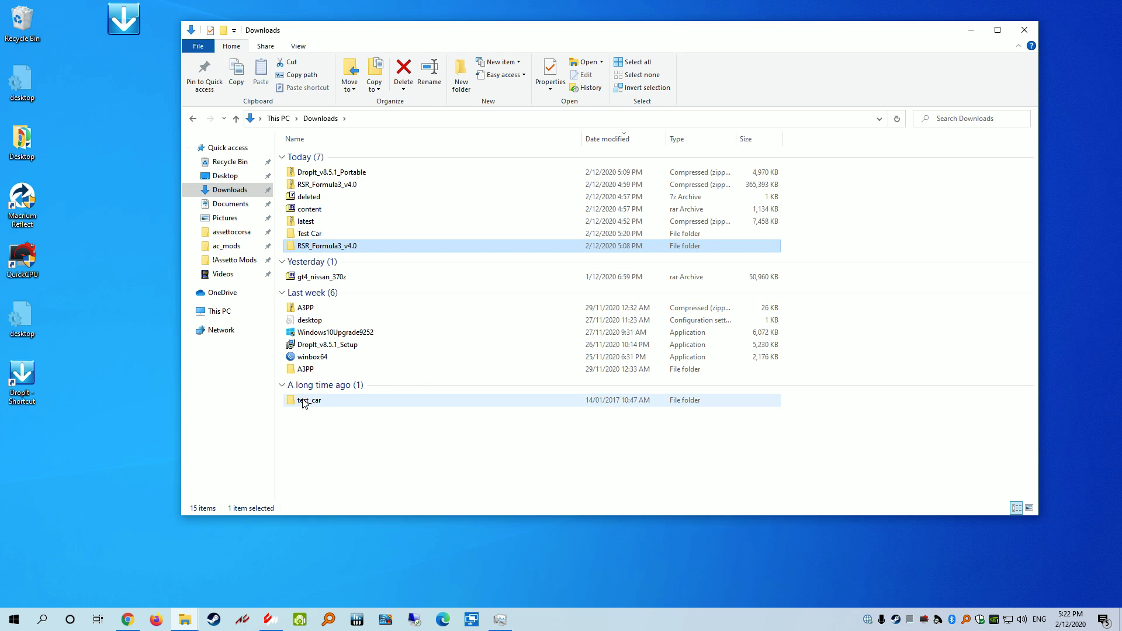
click(304, 402)
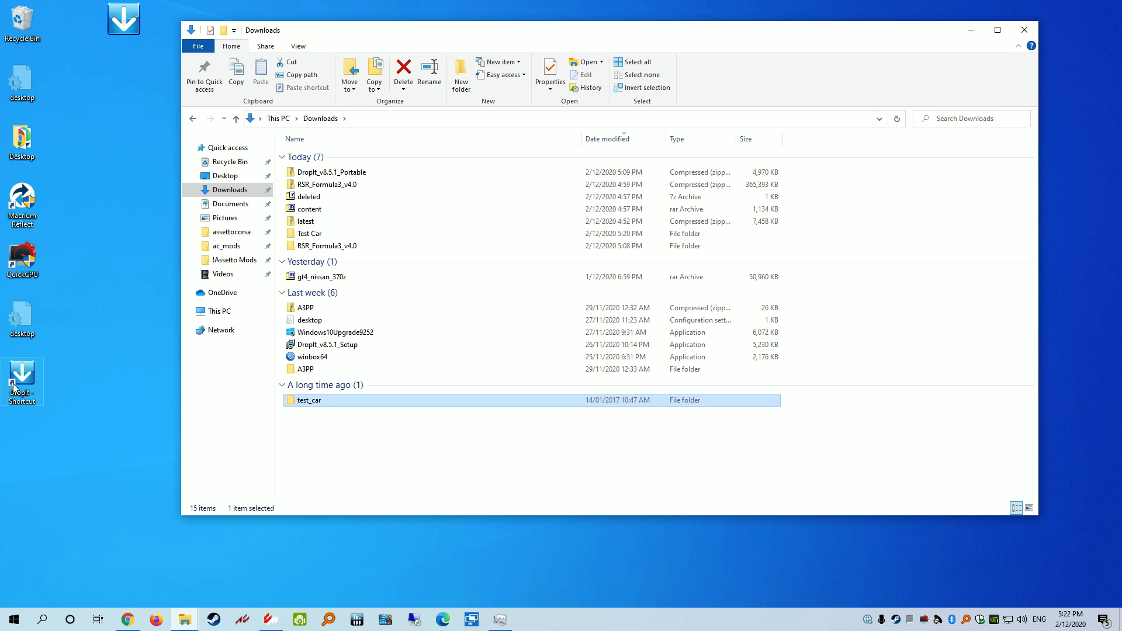
right_click(329, 398)
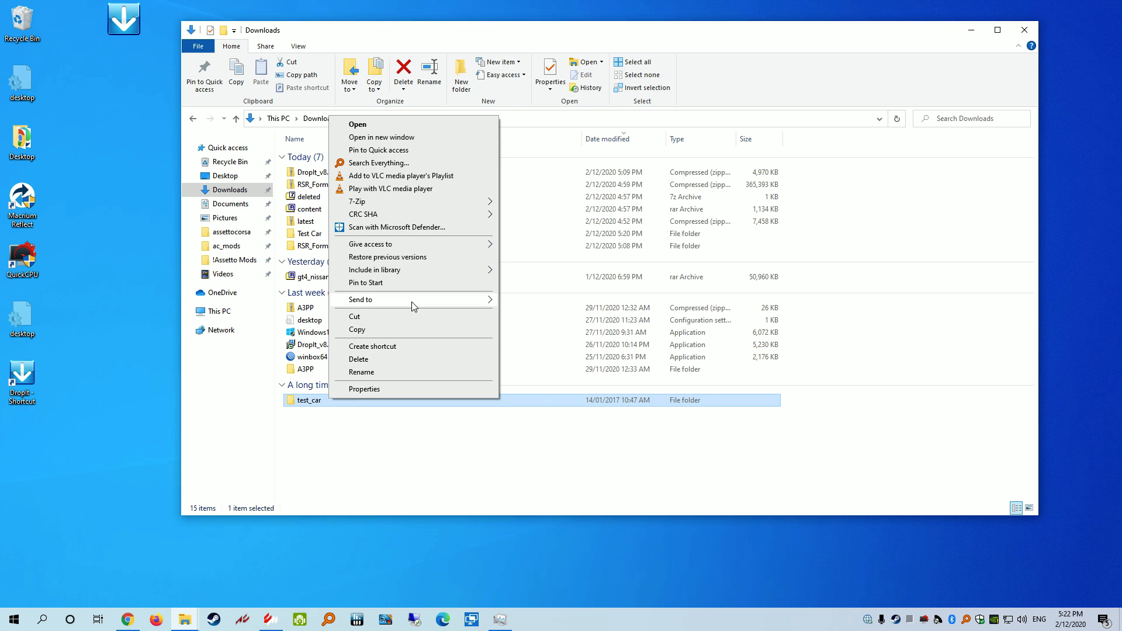
mouse_move(415, 305)
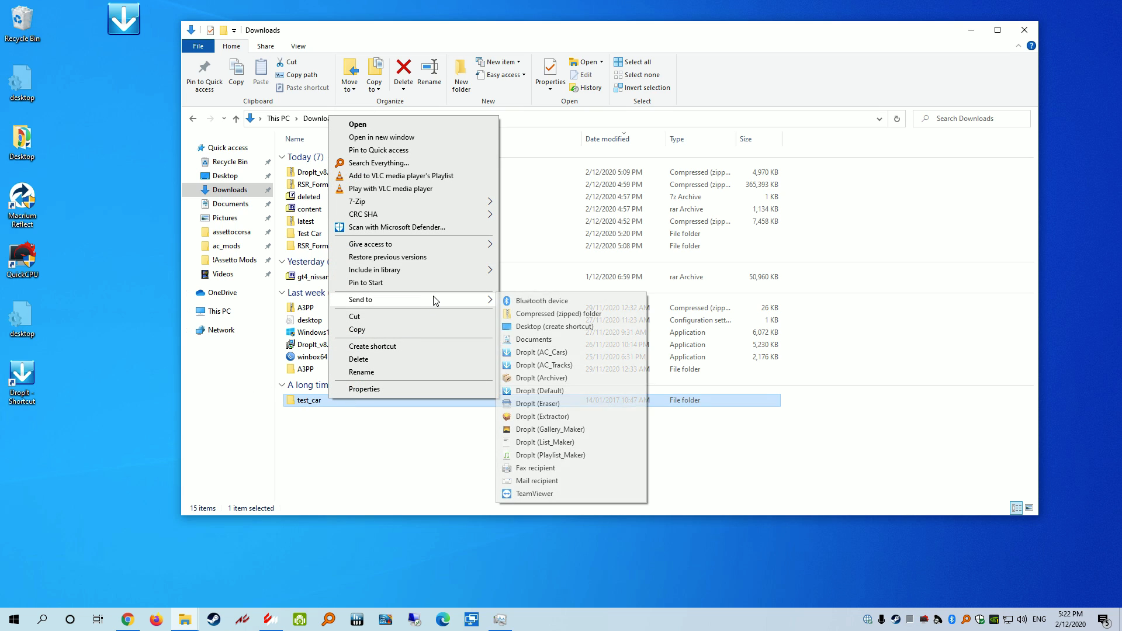
click(554, 354)
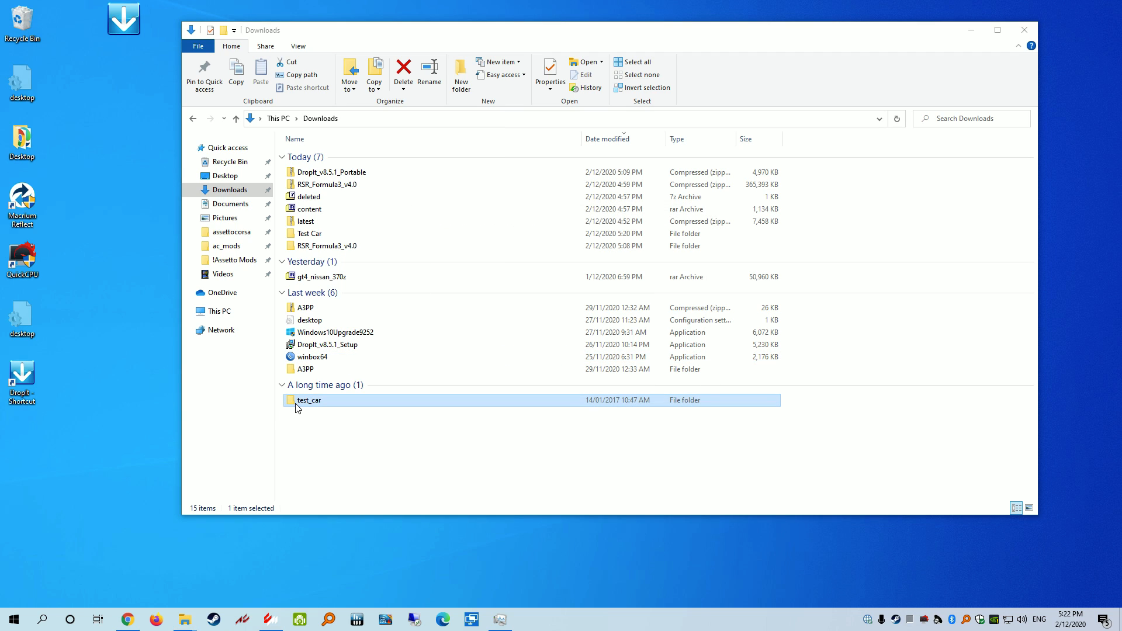
Scroll the ac_mods listing down and select the new (Car) test_car folder
click(227, 246)
scroll(316, 432, down, 4)
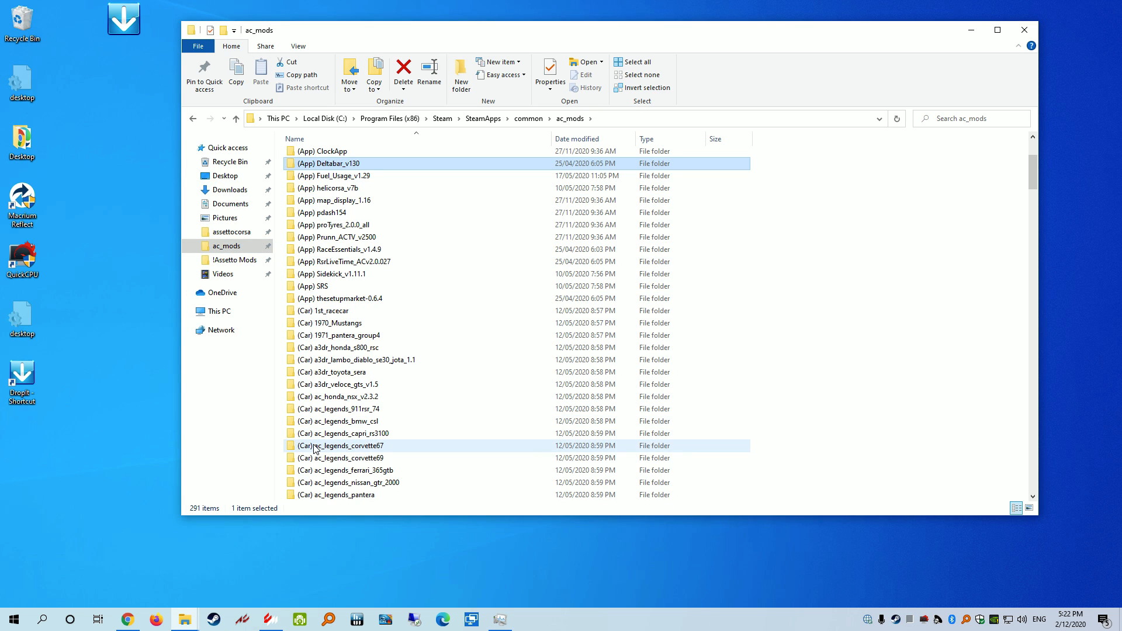
click(316, 447)
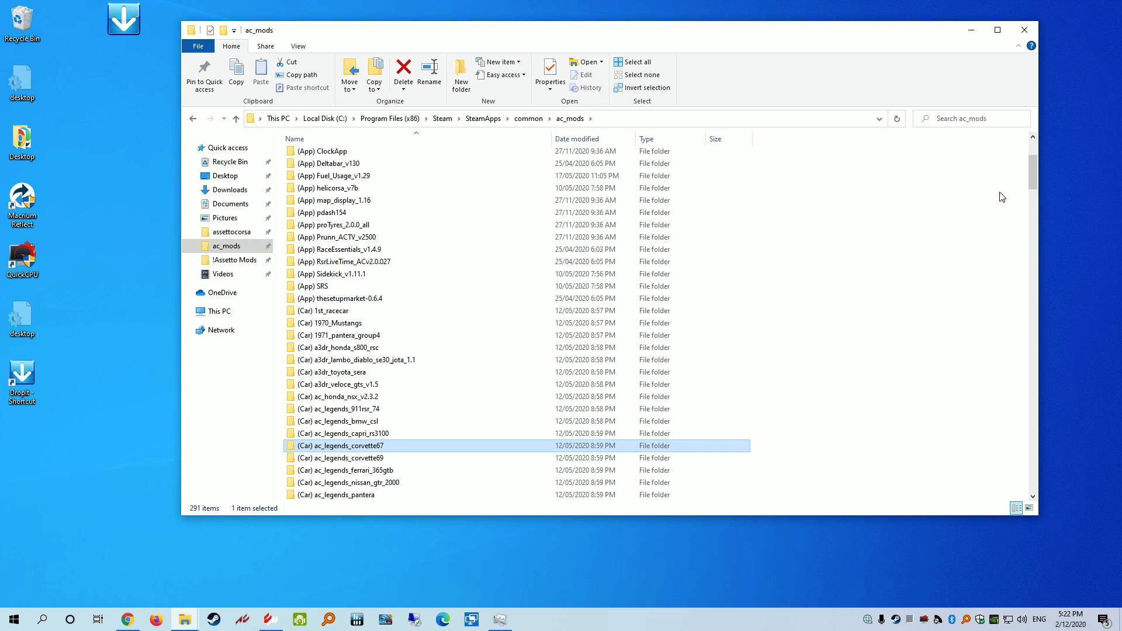
drag(1034, 174, 1027, 344)
click(302, 282)
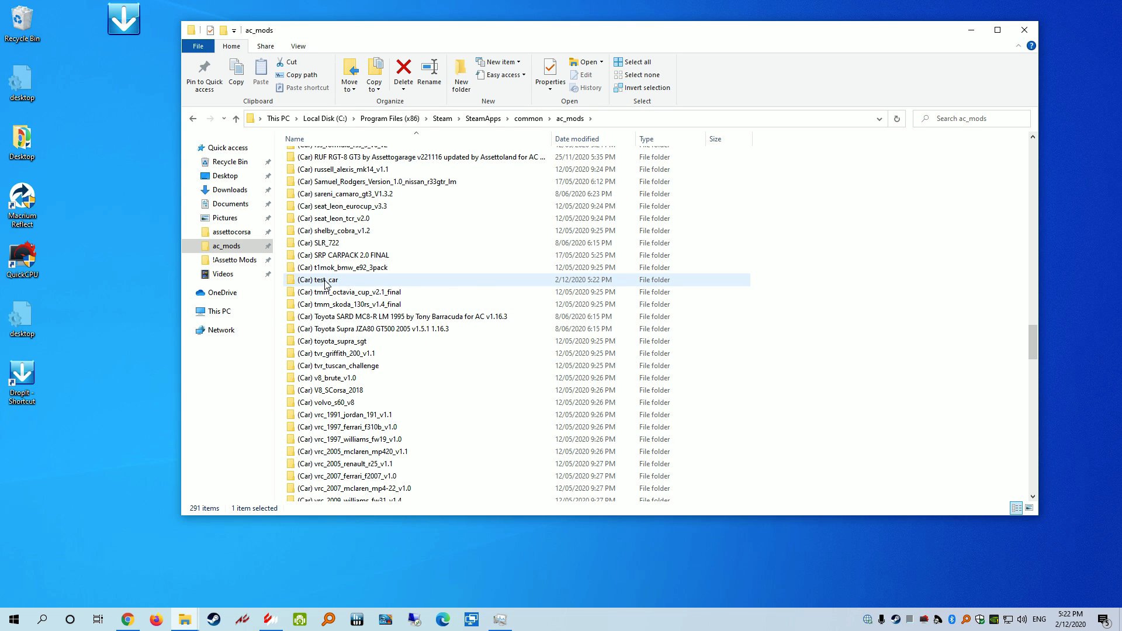
Open (Car) test_car through content\cars\test_car to check the installed car, then go back
double_click(327, 281)
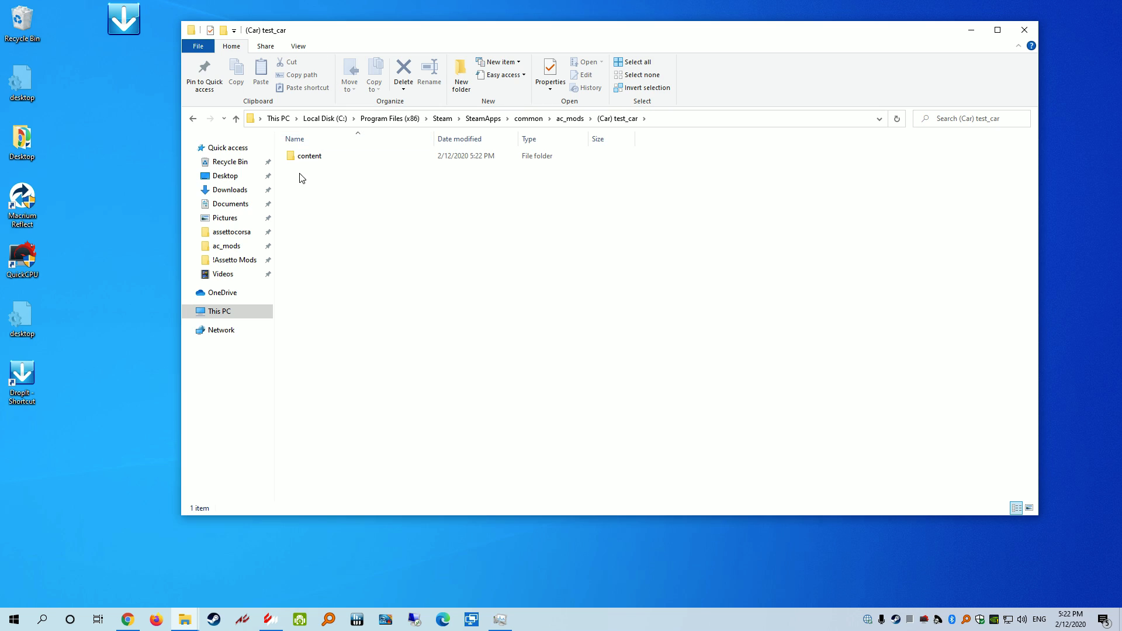
double_click(313, 160)
double_click(313, 160)
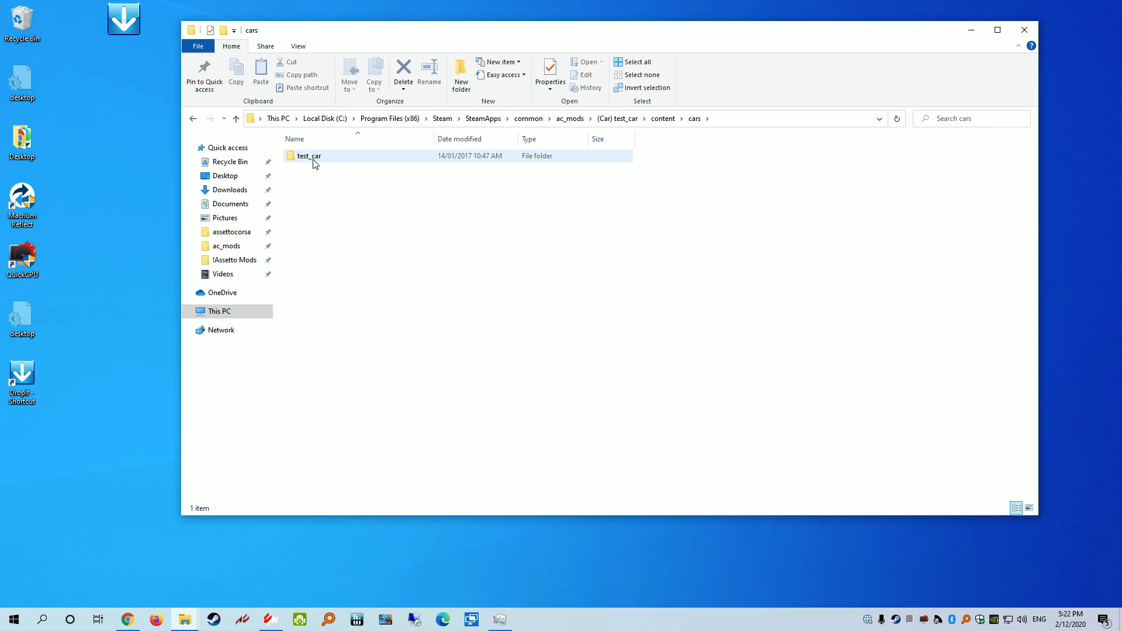
click(314, 162)
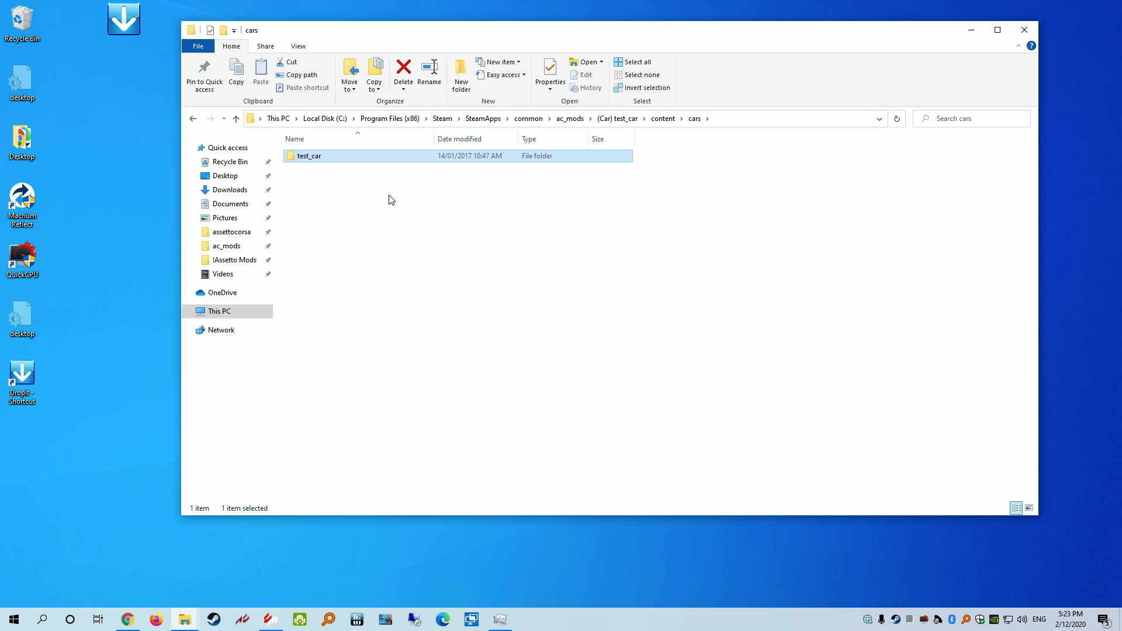
double_click(318, 158)
key(alt+Left)
key(alt+Left)
key(alt+Left)
key(alt+Left)
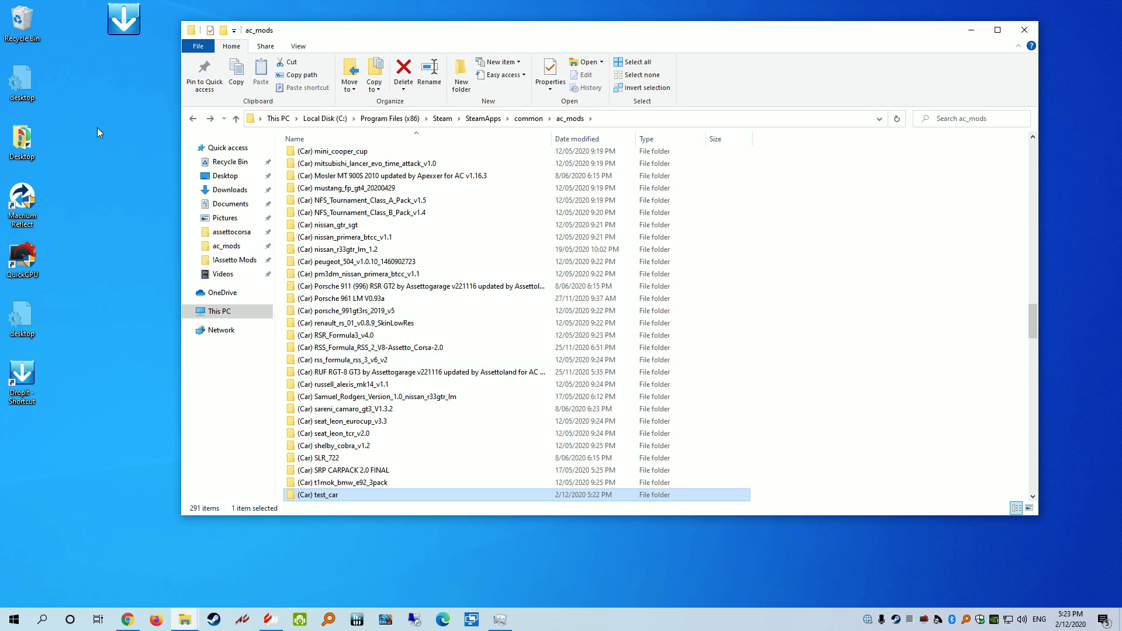
Open DropIt's associations manager, switch to the AC_Tracks profile and start a new association
right_click(118, 17)
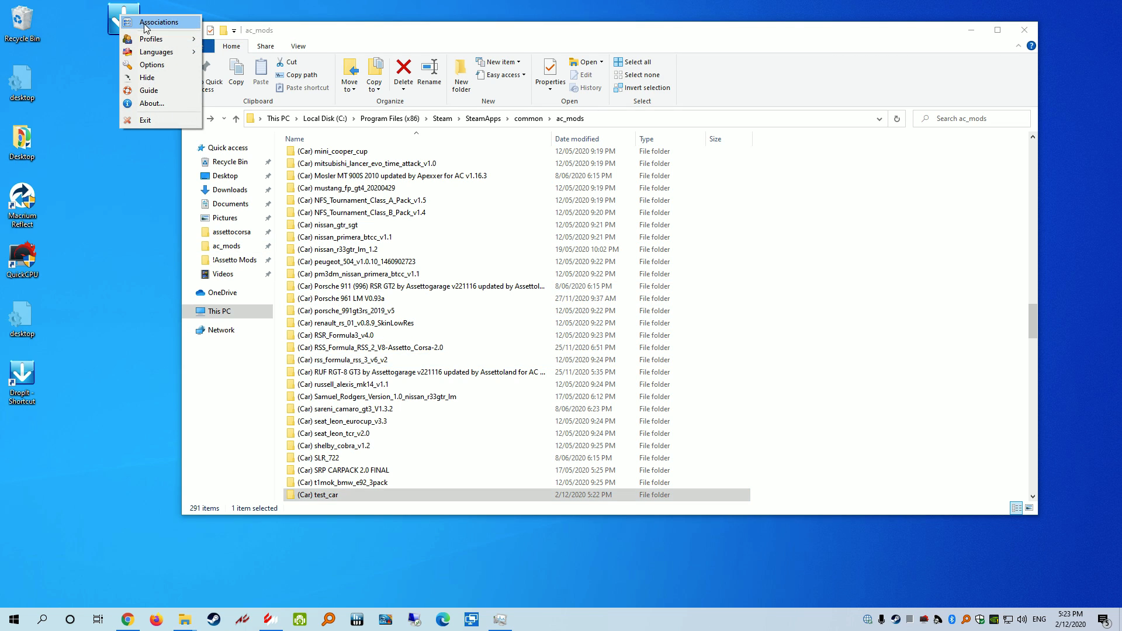
mouse_move(153, 39)
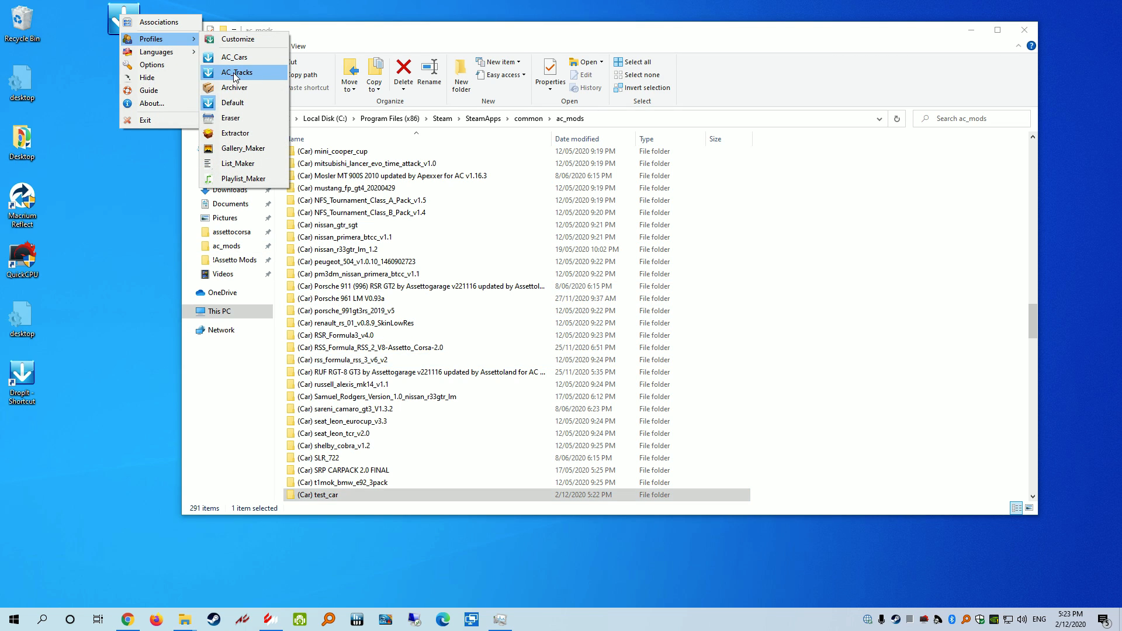
click(153, 22)
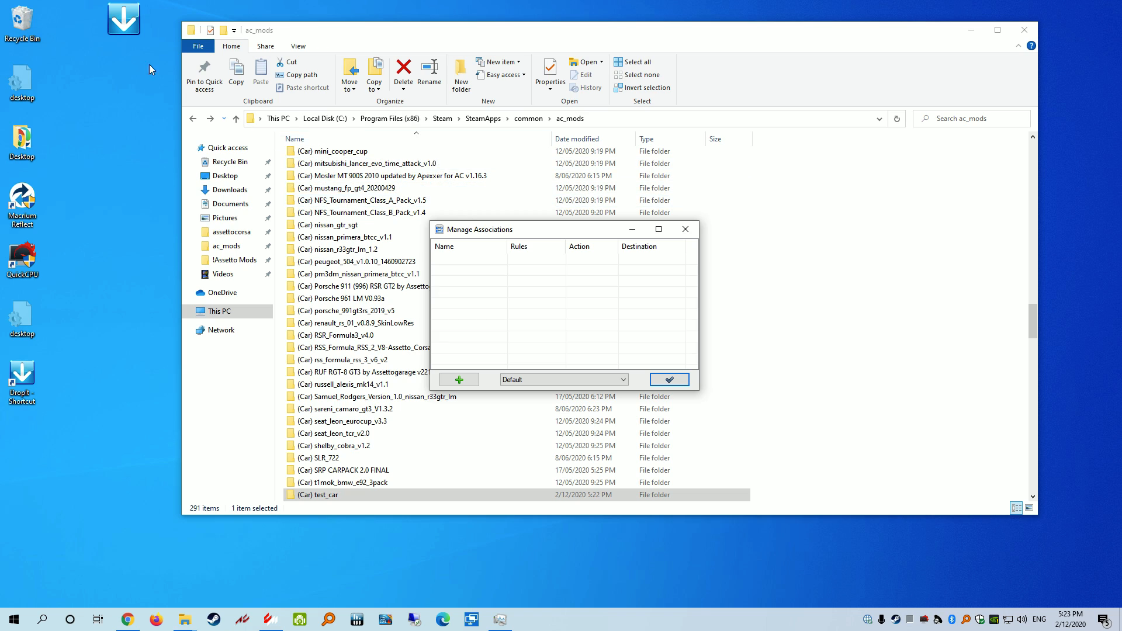
click(139, 22)
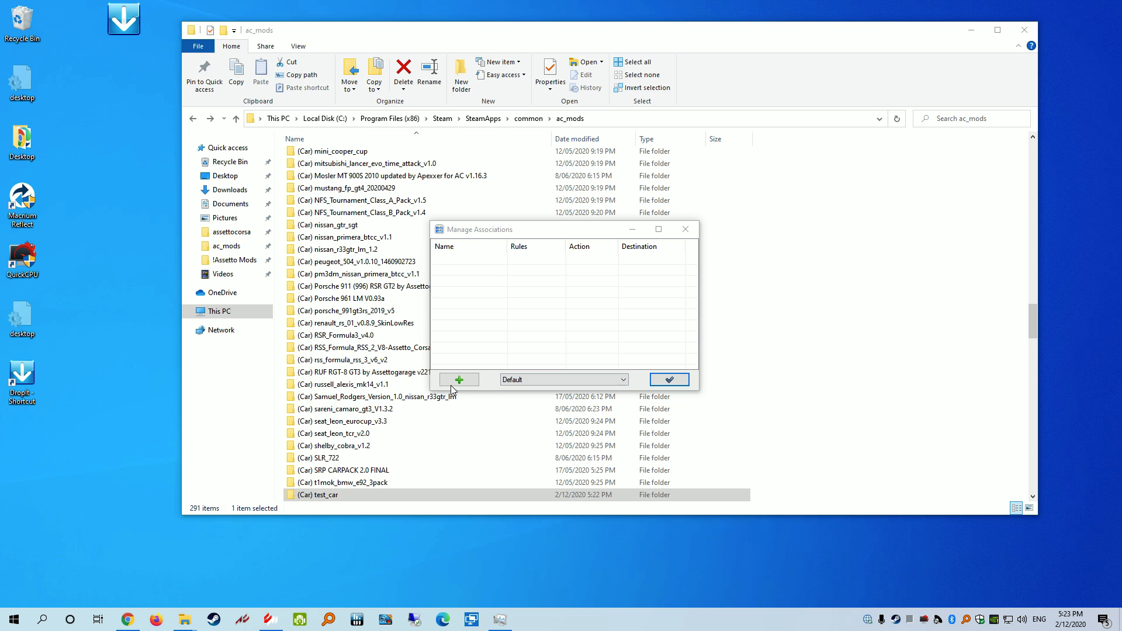
click(525, 379)
click(529, 402)
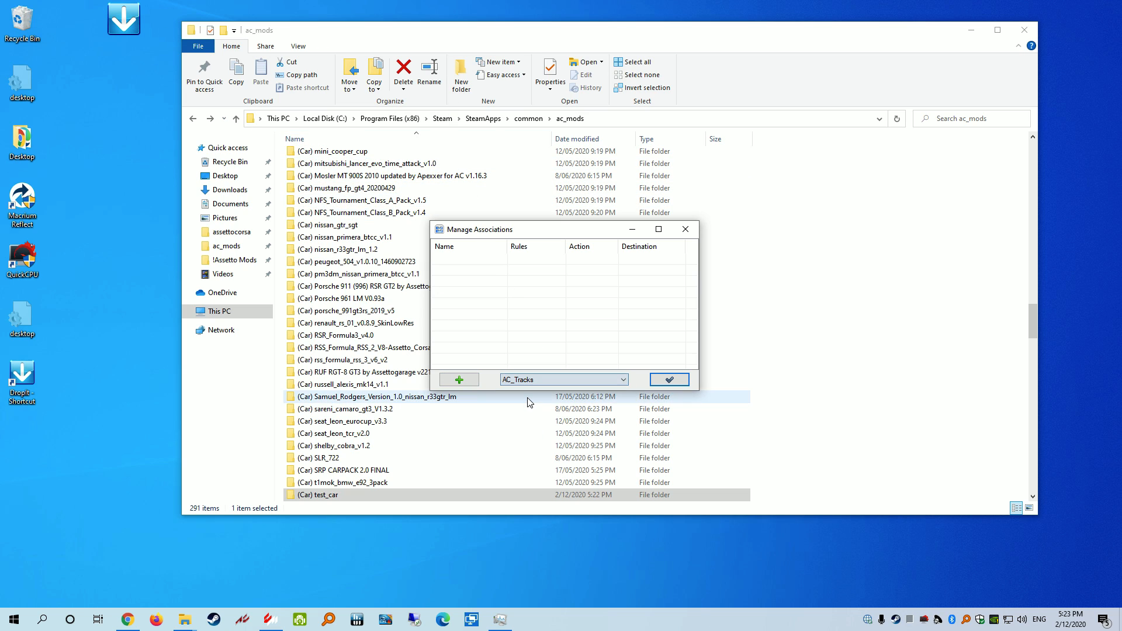
click(459, 380)
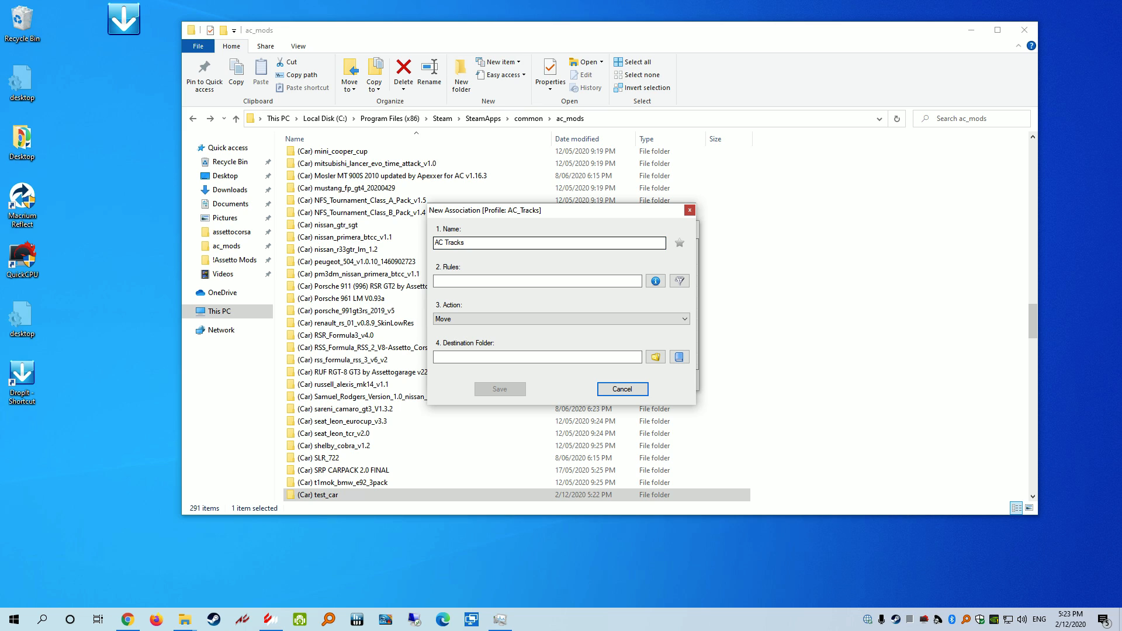
Give the AC Tracks association rule ** with a Move destination of the ac_mods folder
key(Tab)
text(**)
key(Tab)
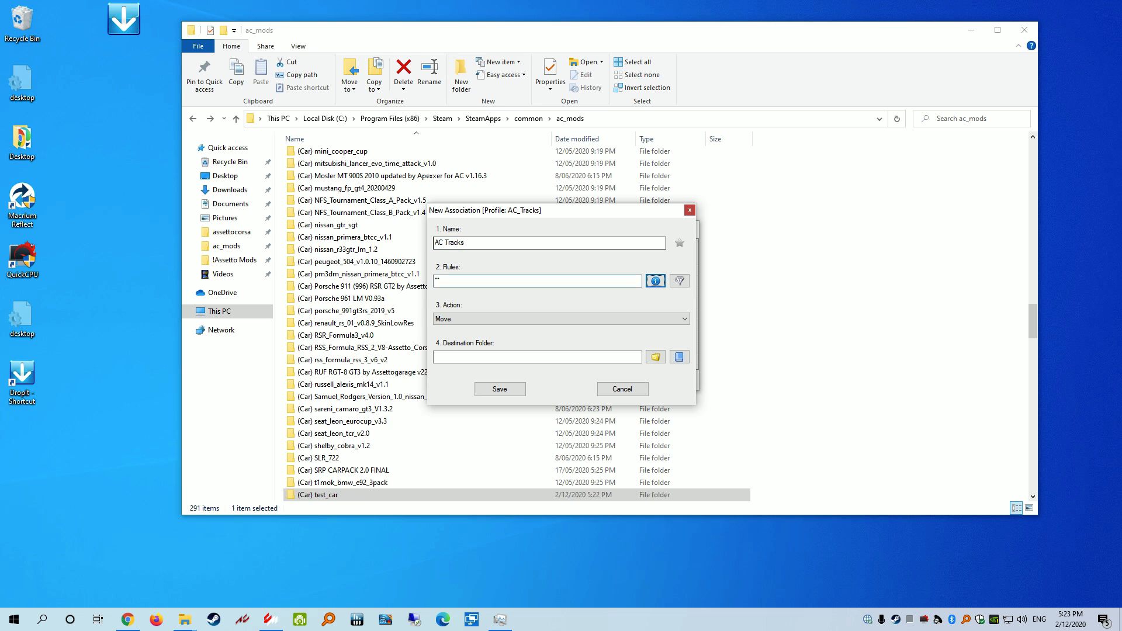
key(Tab)
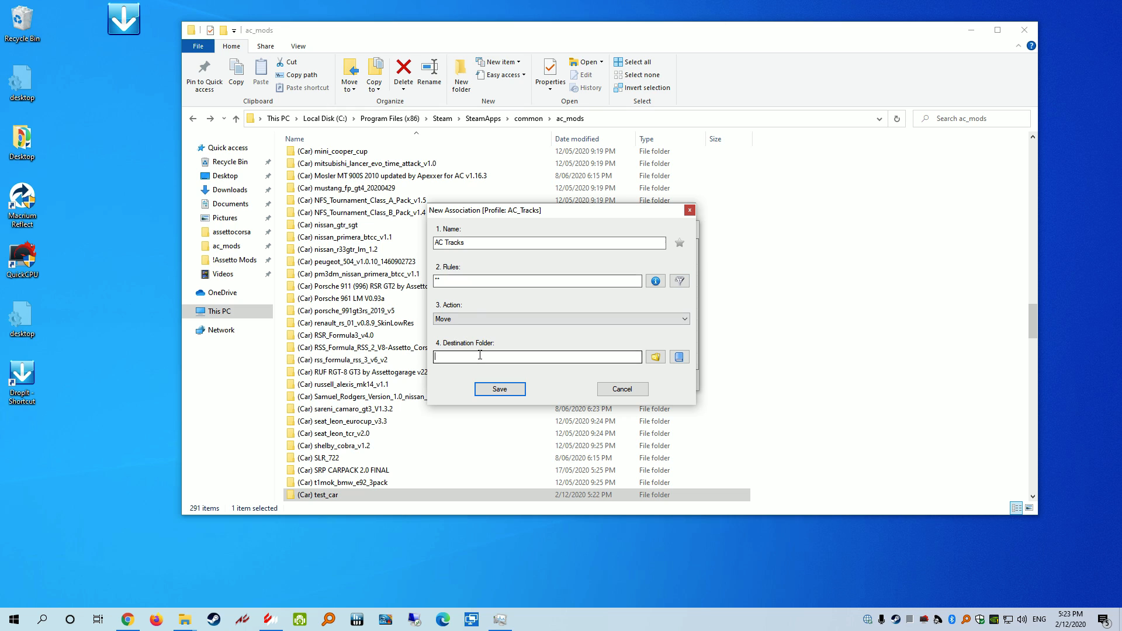
click(655, 357)
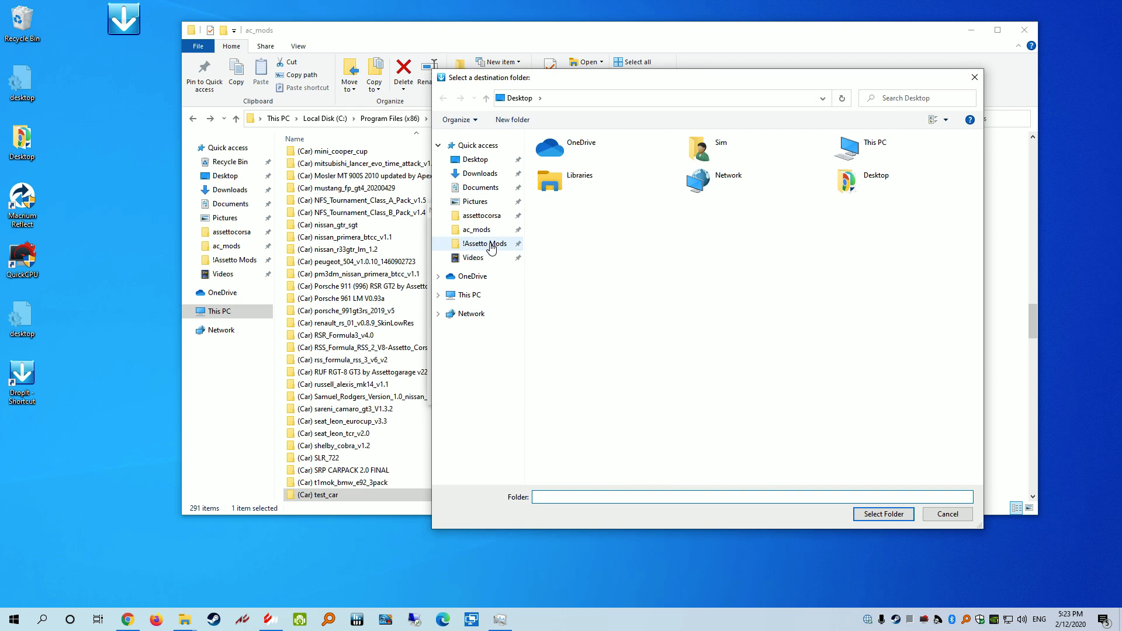
click(475, 229)
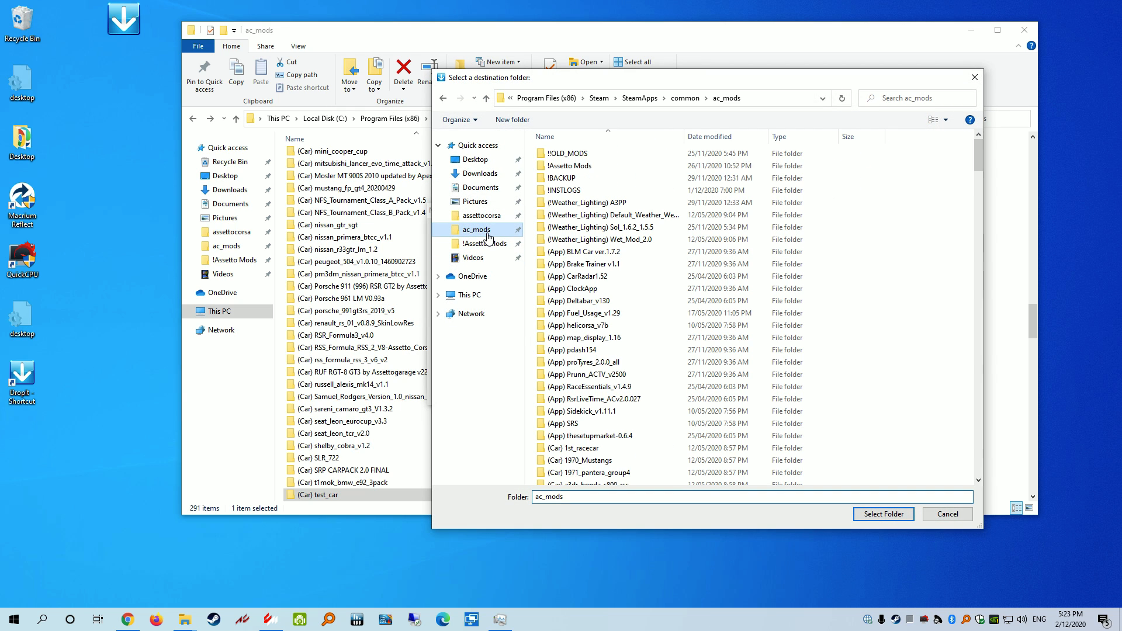
click(885, 514)
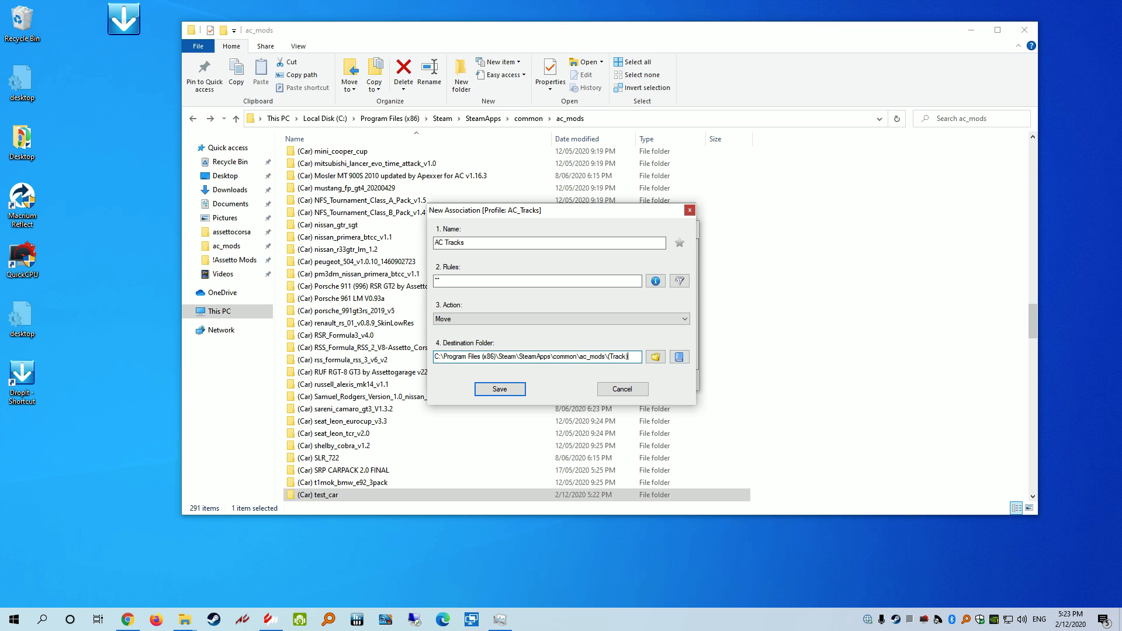
Append %DroppedDirName% and \content\tracks to the destination, then save the association and close the manager
click(679, 356)
mouse_move(673, 375)
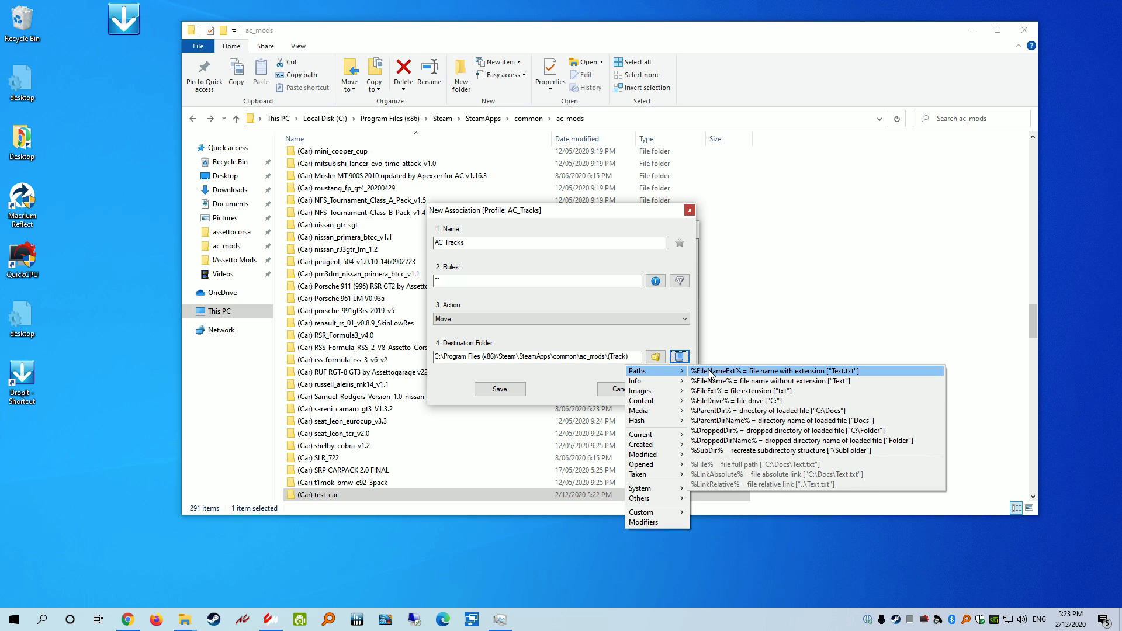
click(735, 443)
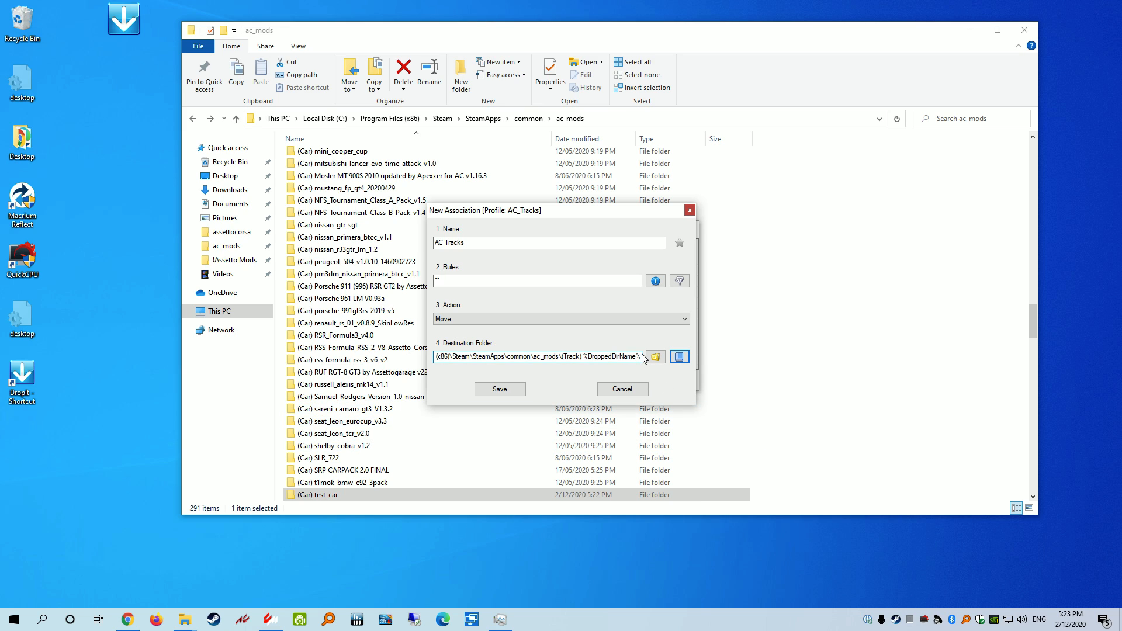
text(\)
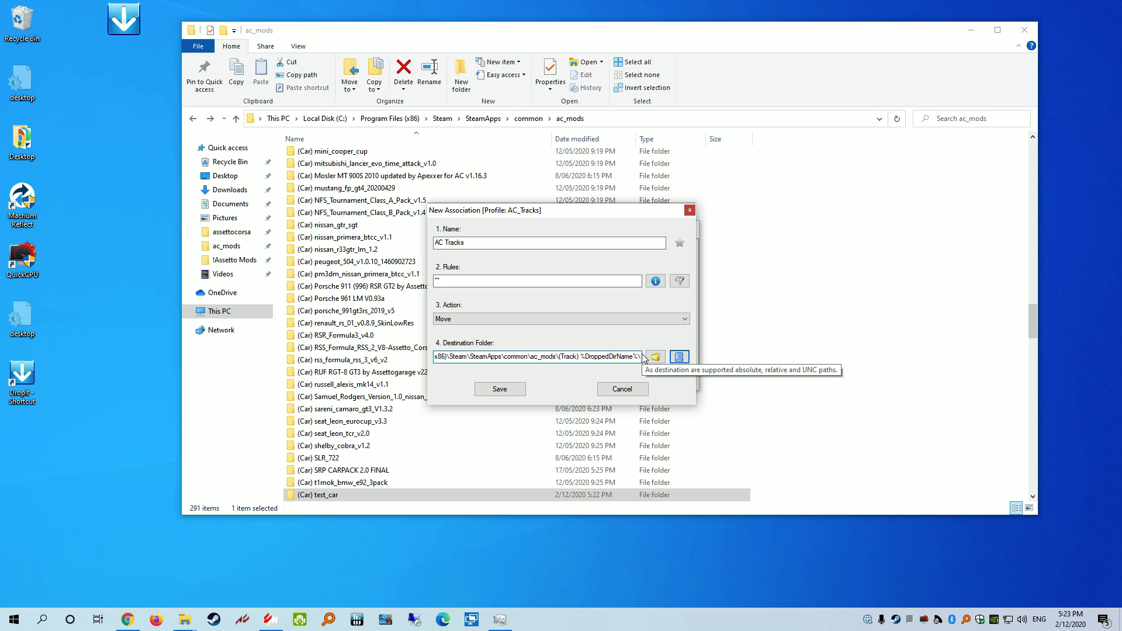
text(conetne)
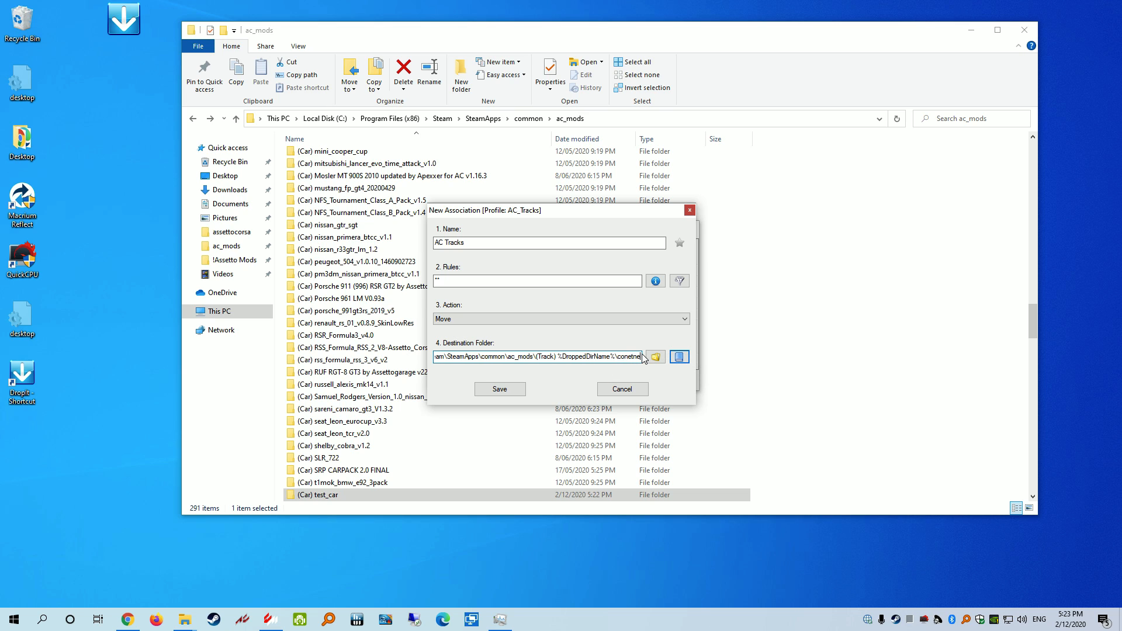
key(BackSpace)
key(BackSpace)
text(t)
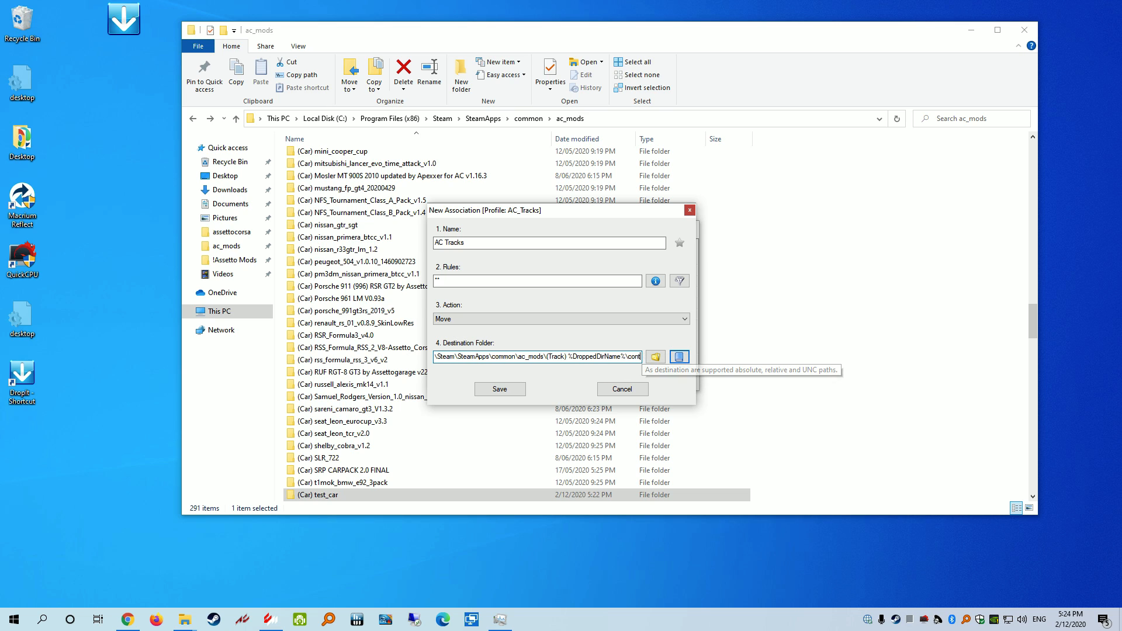
text(ent\tracks)
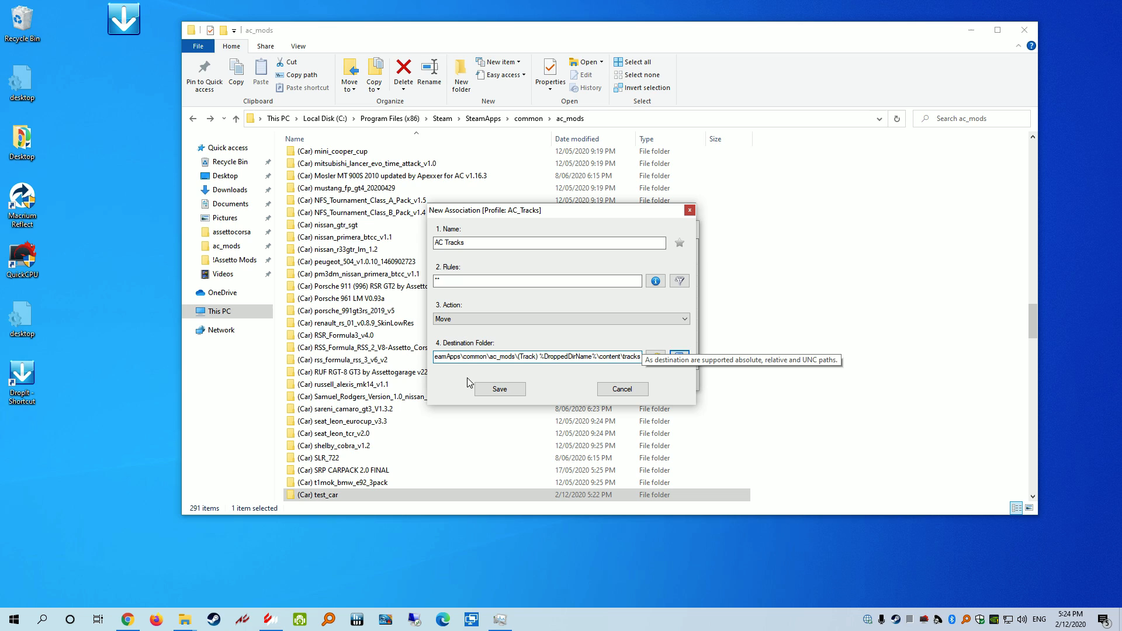
click(517, 387)
click(670, 381)
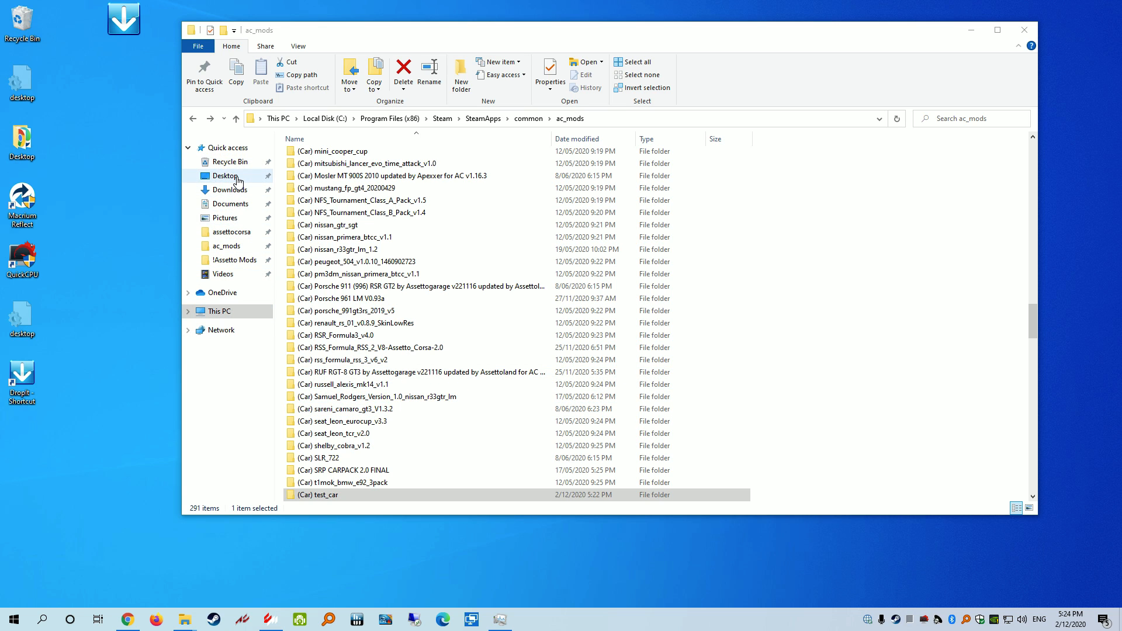
Go to ac_mods\(Track) kemora_v1.0.3\content\tracks and select the kemora track folder
click(234, 236)
click(231, 246)
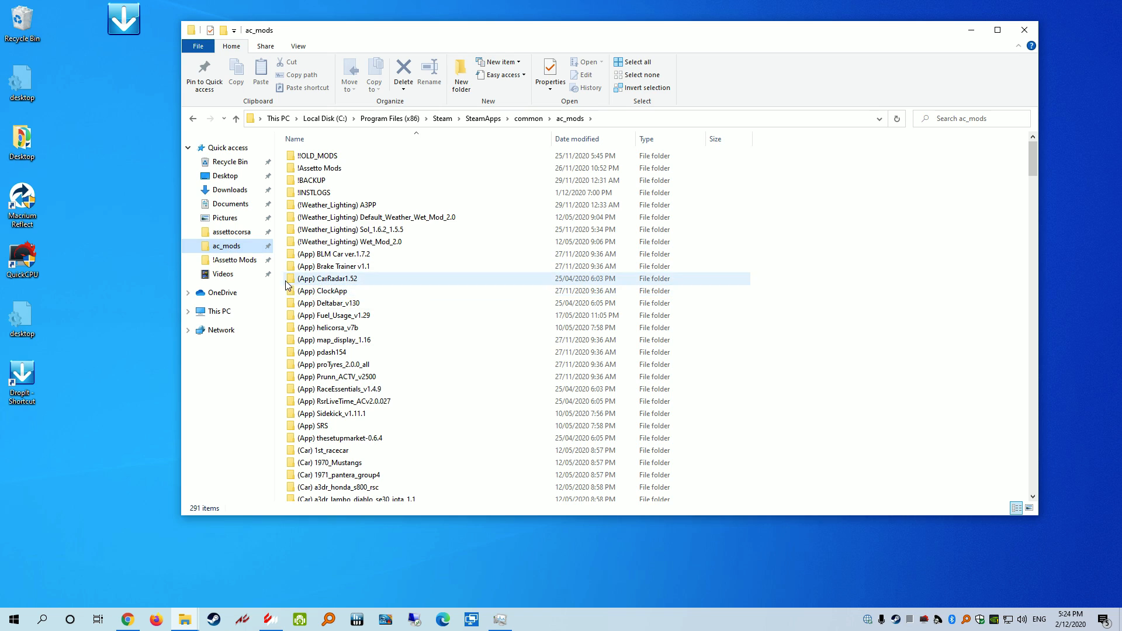
drag(1033, 160, 1039, 427)
double_click(344, 346)
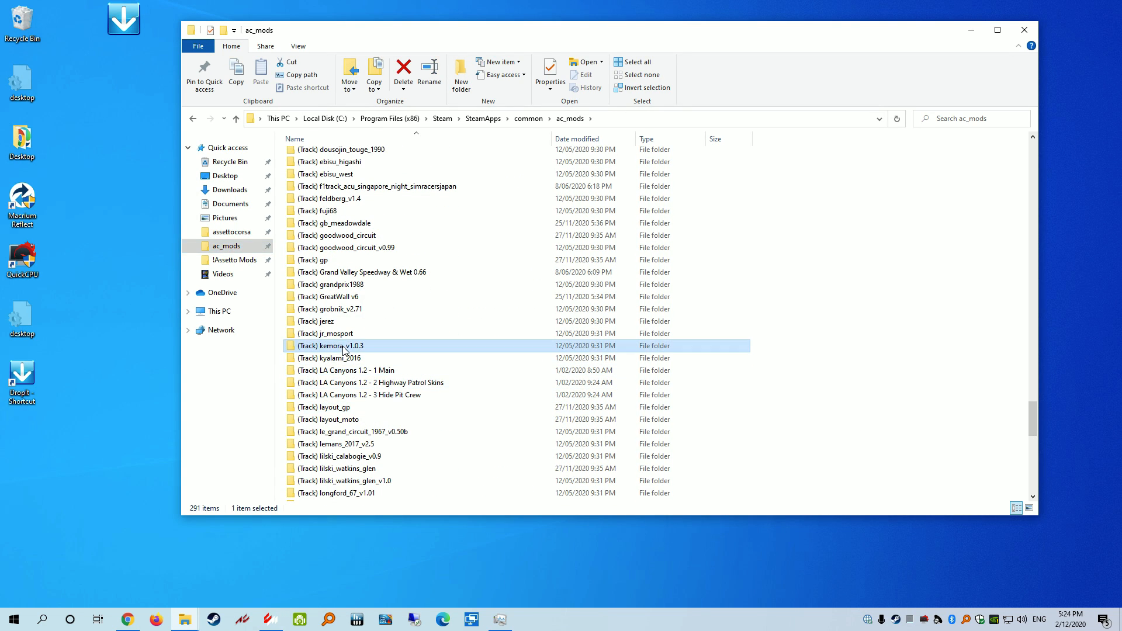
double_click(321, 157)
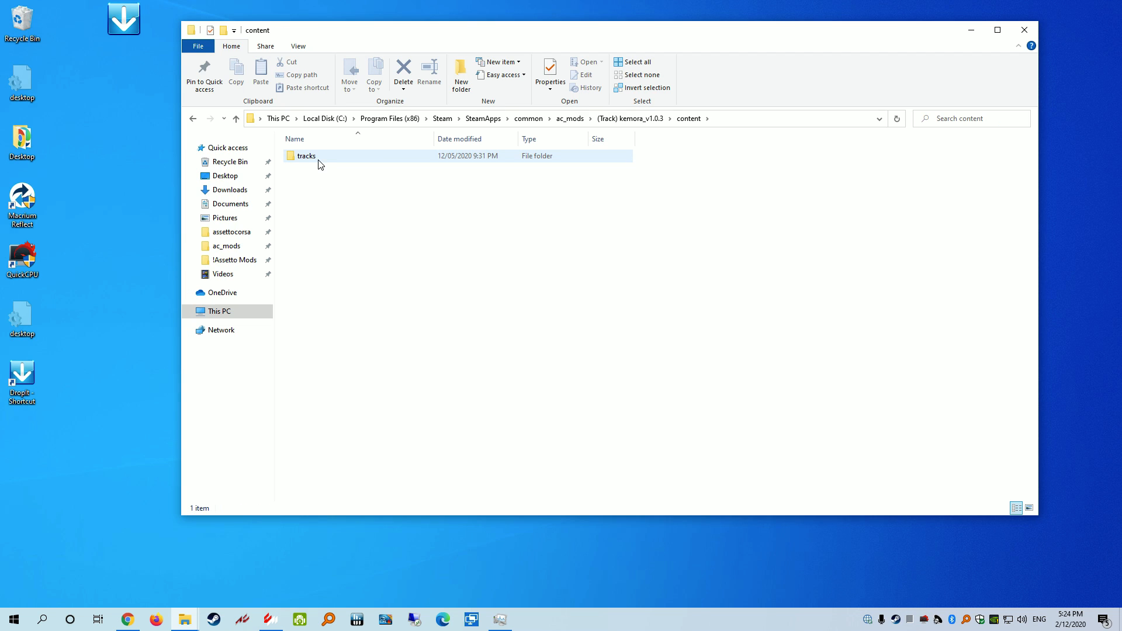
double_click(321, 157)
click(321, 157)
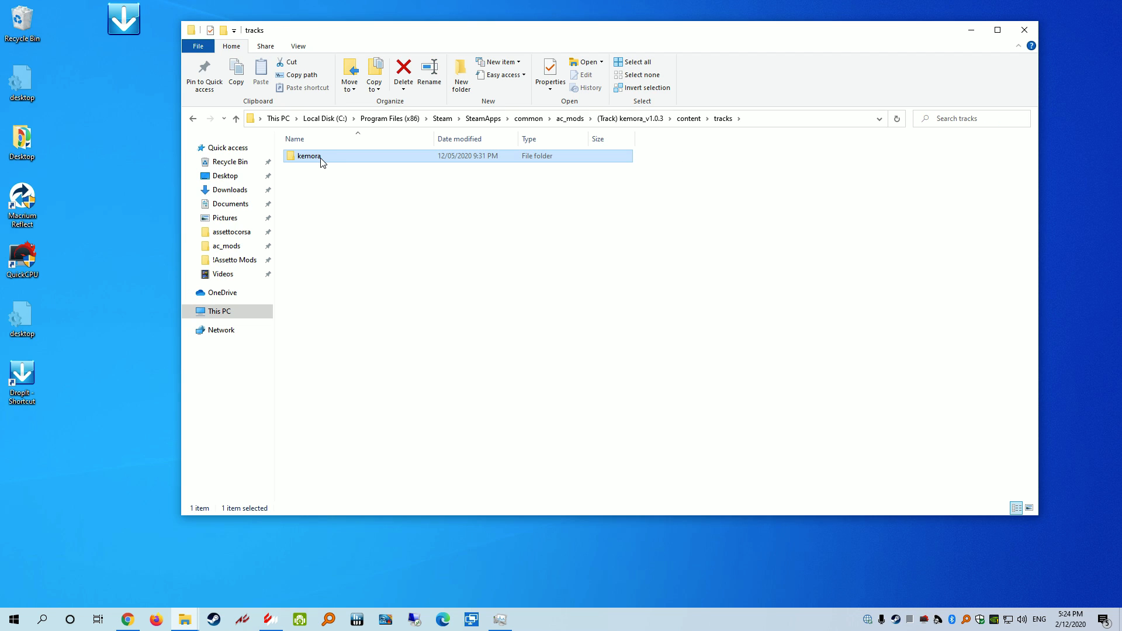
Paste the kemora folder into Downloads and rename the copy Test_track
click(229, 190)
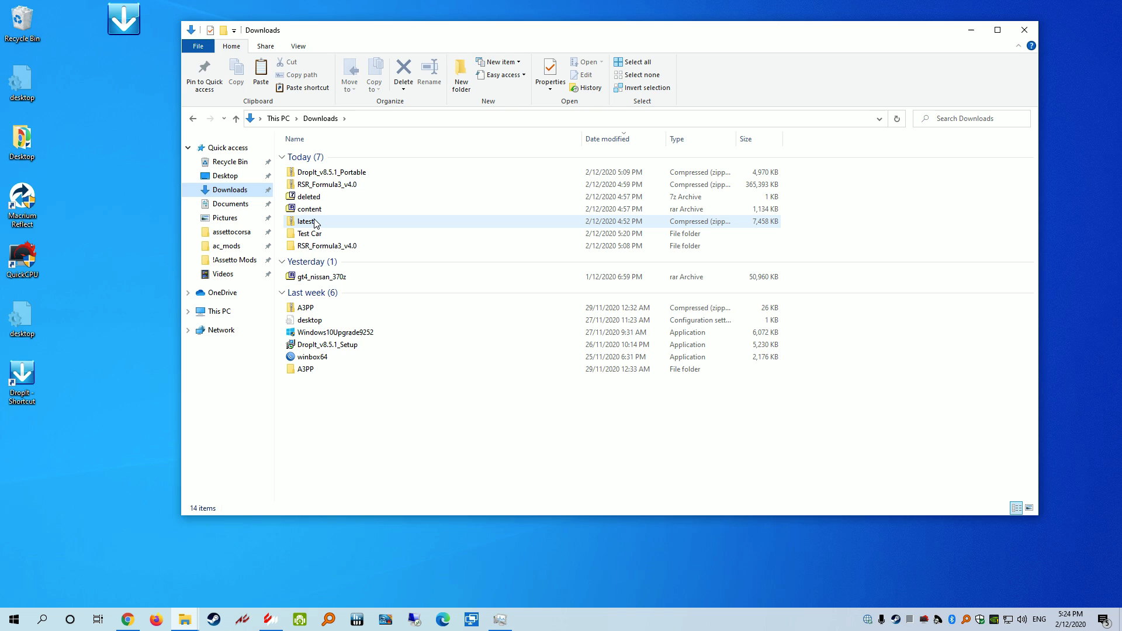
key(ctrl+v)
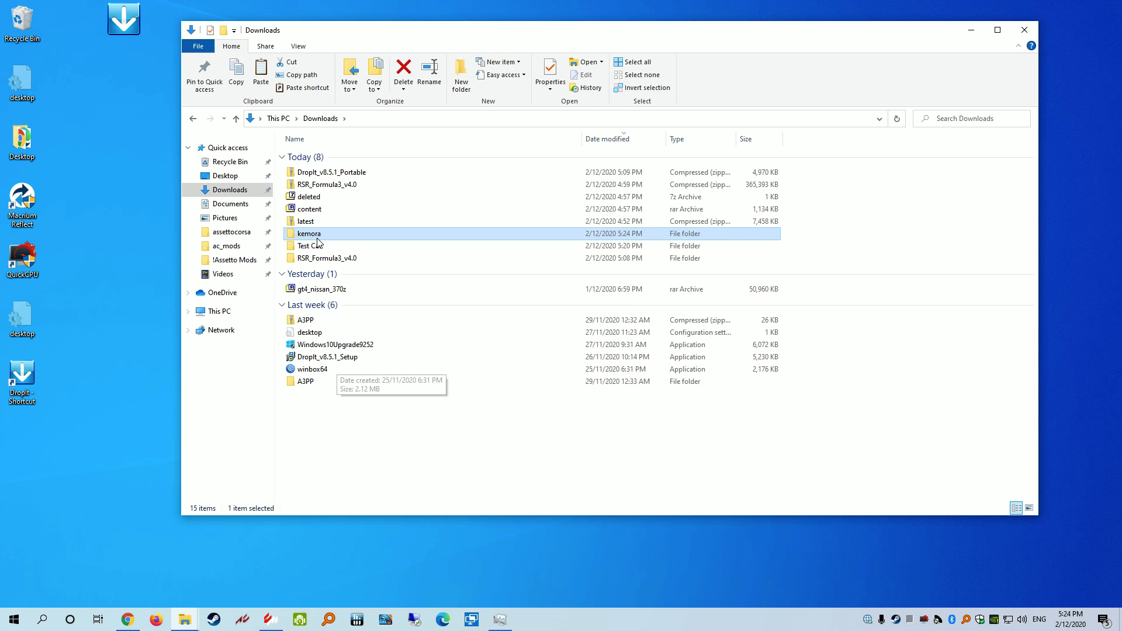
click(318, 234)
text(Test)
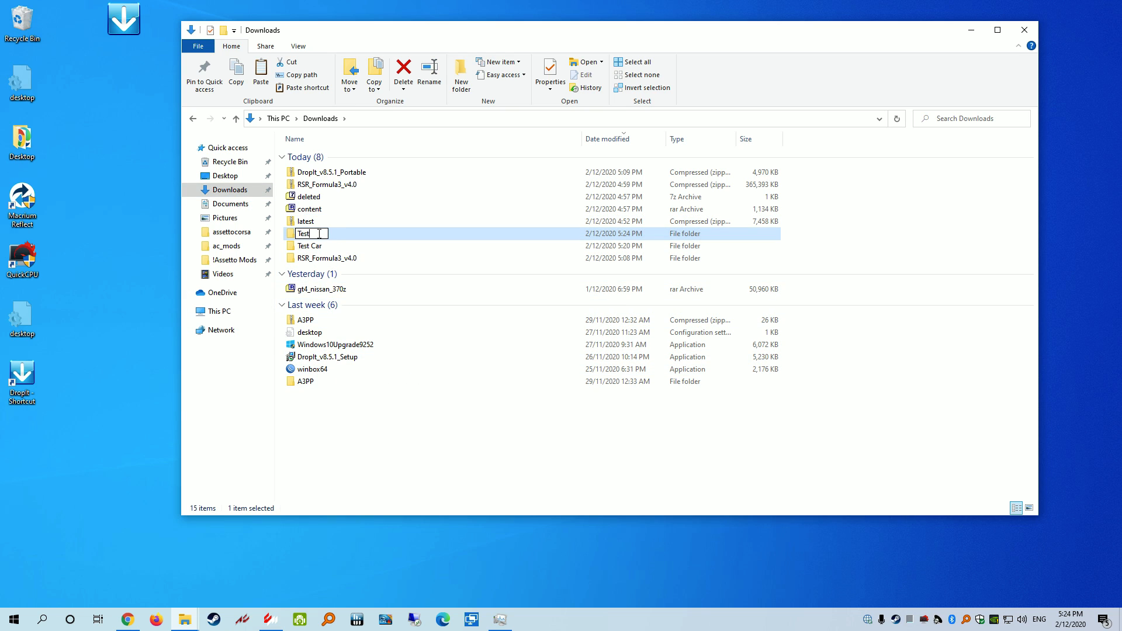
text( Trac)
key(BackSpace)
key(BackSpace)
text(_track)
key(Return)
key(Return)
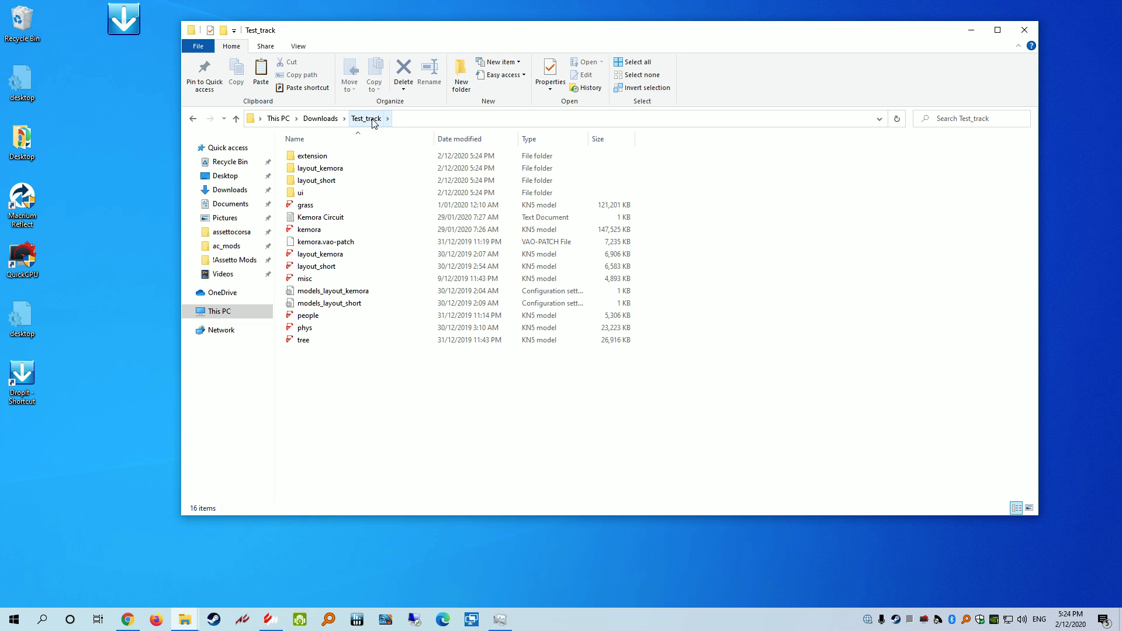
Check the 16 track items inside Test_track, then return to Downloads
click(315, 159)
click(319, 169)
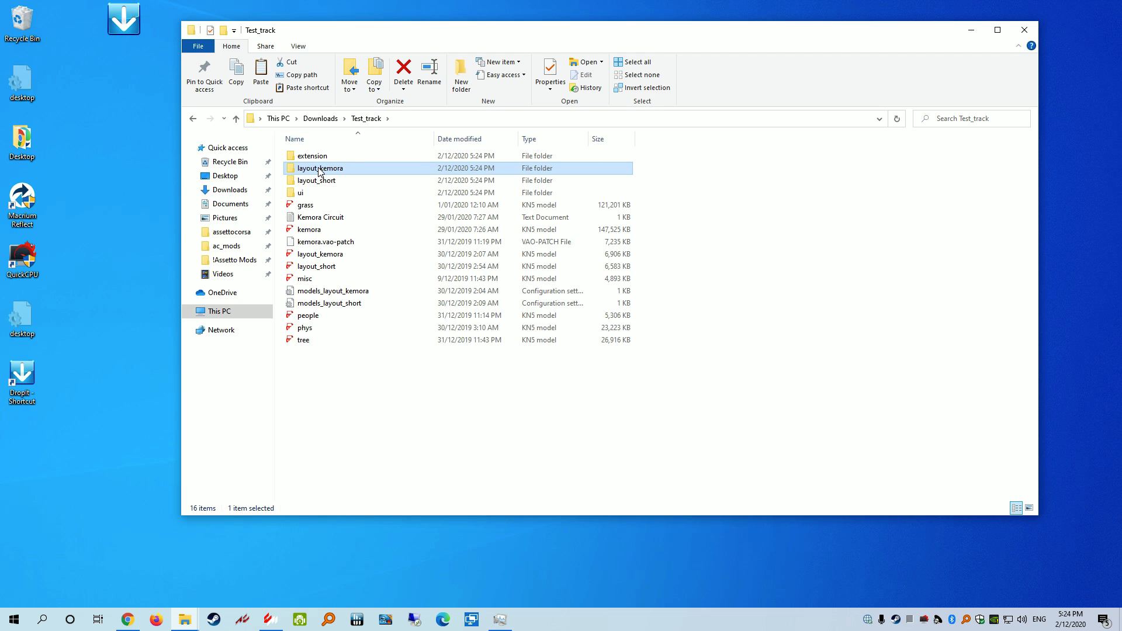
drag(395, 414, 312, 156)
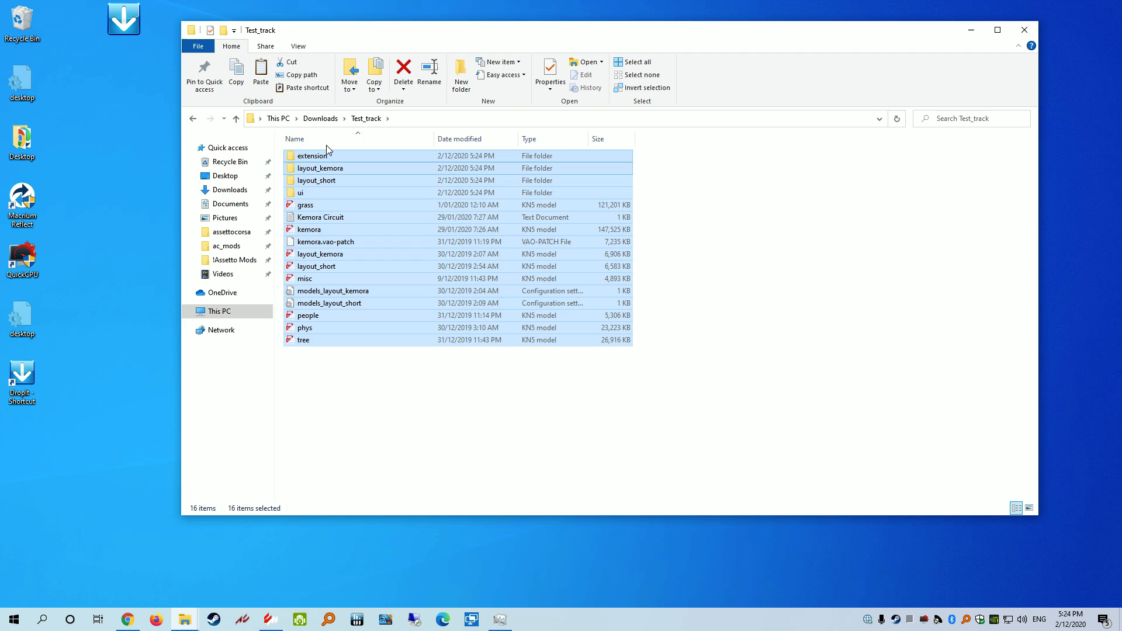
key(alt+Left)
Send the Test_track folder to DropIt's AC_Tracks profile
right_click(310, 233)
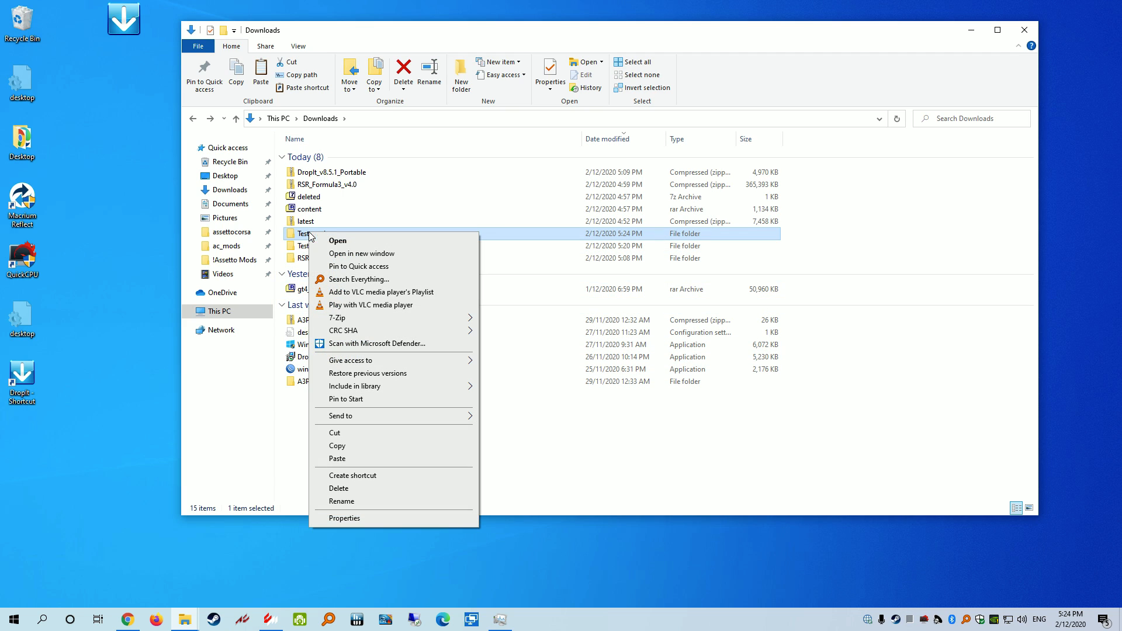
mouse_move(374, 419)
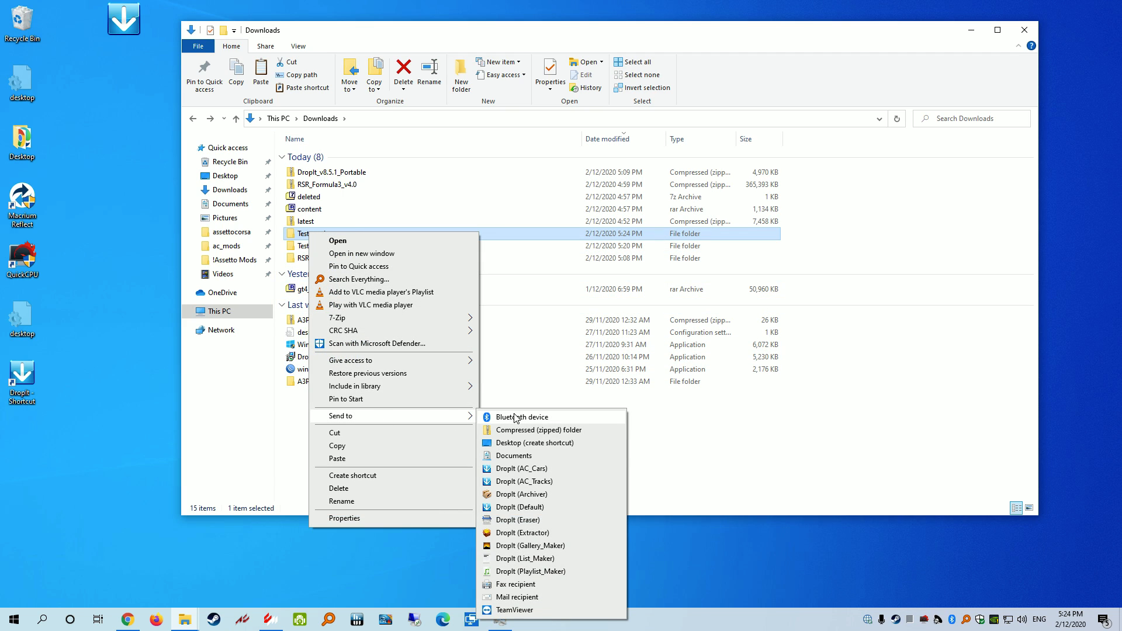
click(524, 485)
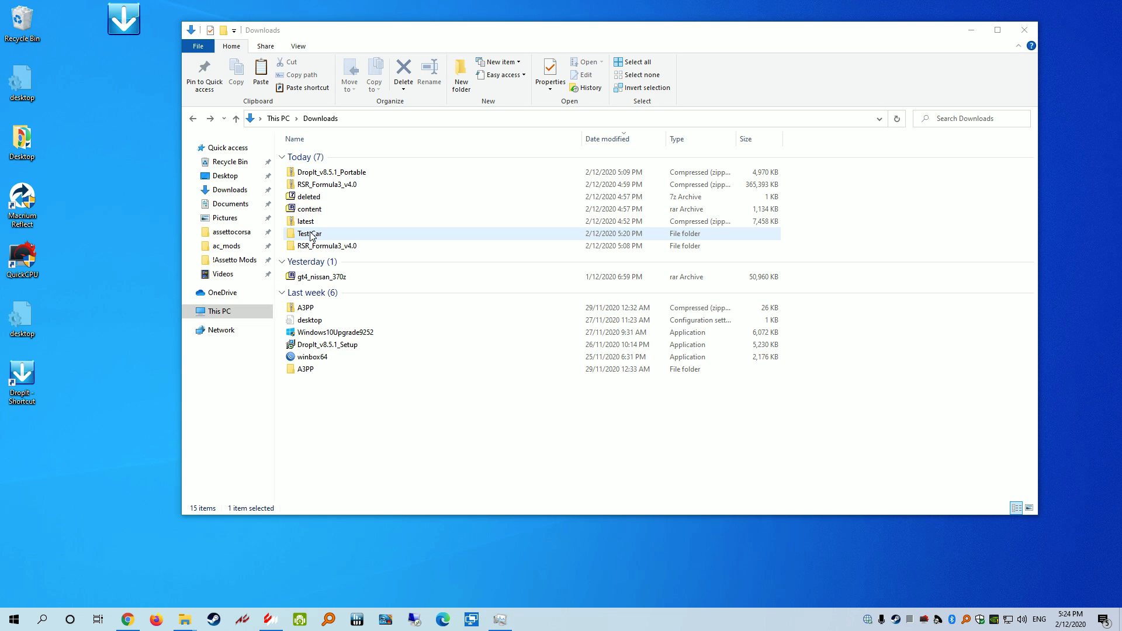
In ac_mods, open (Track) Test_track\content\tracks\Test_track to see the moved files
click(226, 246)
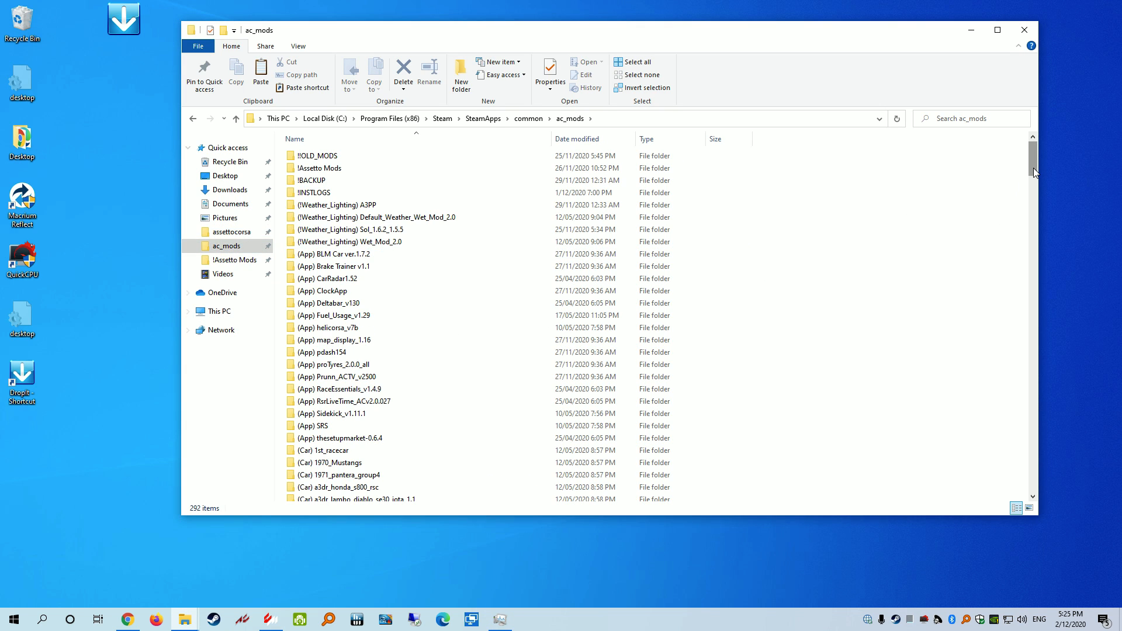
drag(1033, 167, 1030, 481)
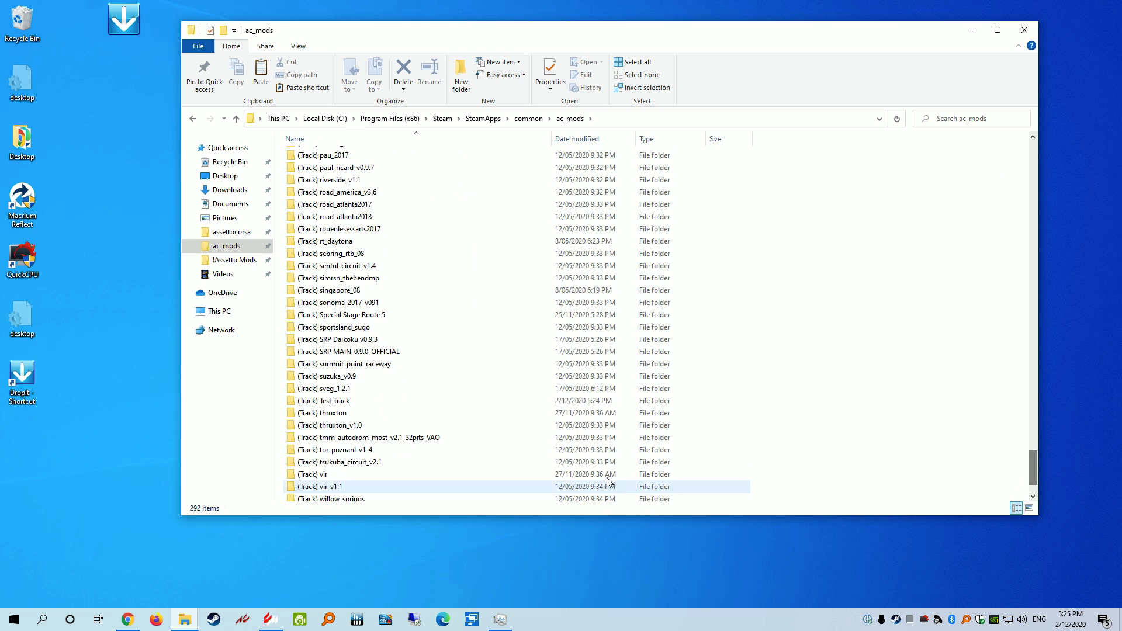
double_click(345, 401)
double_click(324, 160)
double_click(324, 160)
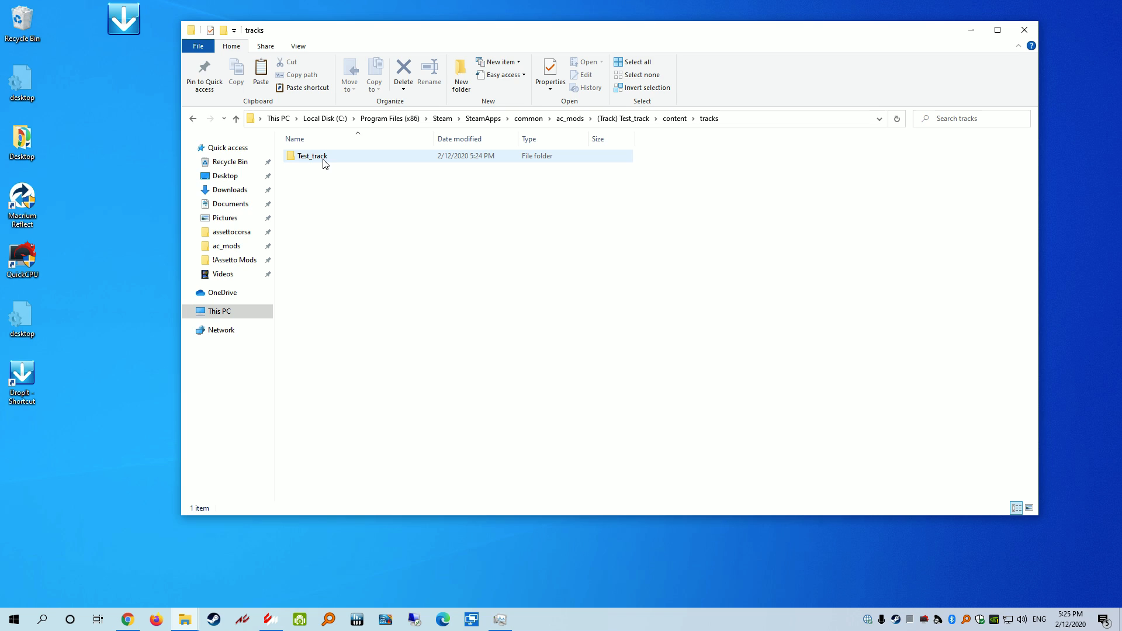
double_click(325, 161)
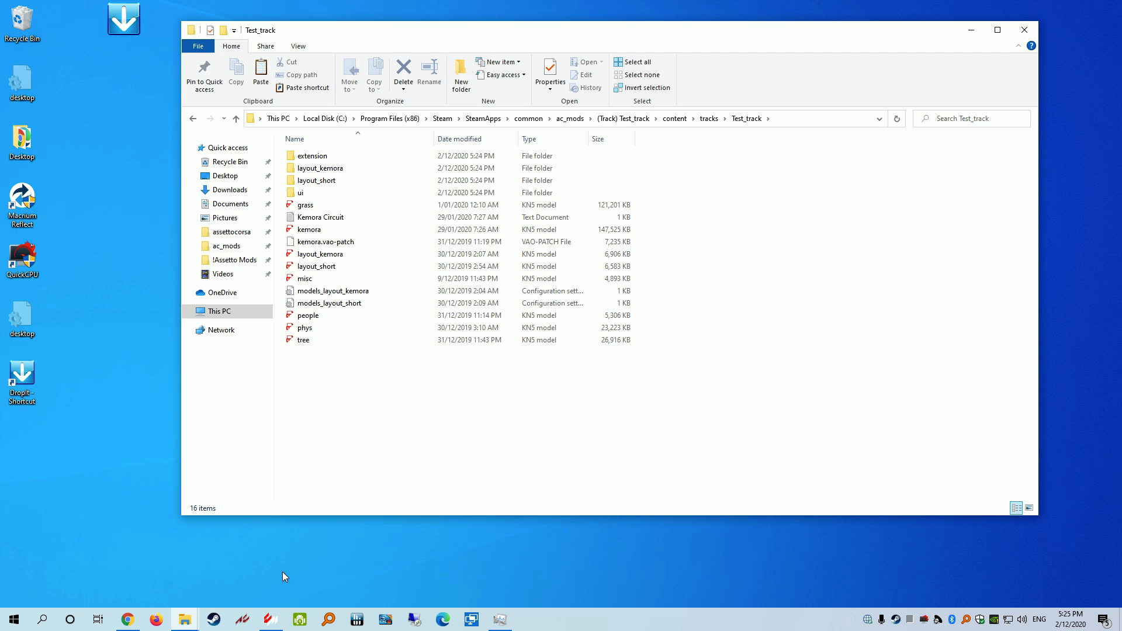
Bring Content Manager forward and open its Generic Mods settings
click(268, 620)
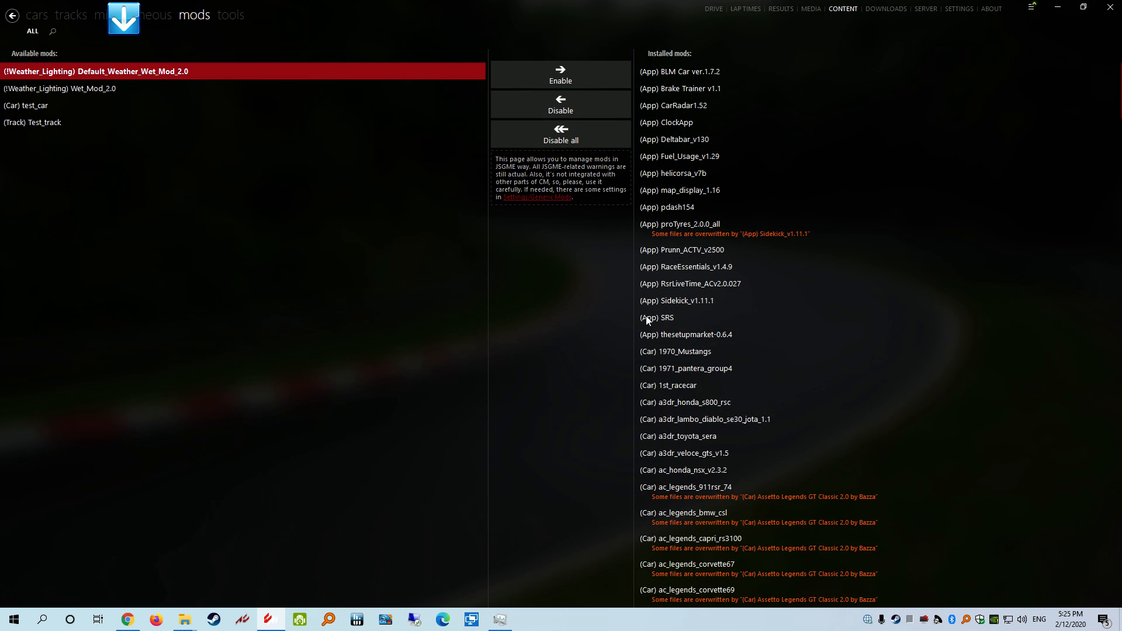
click(960, 9)
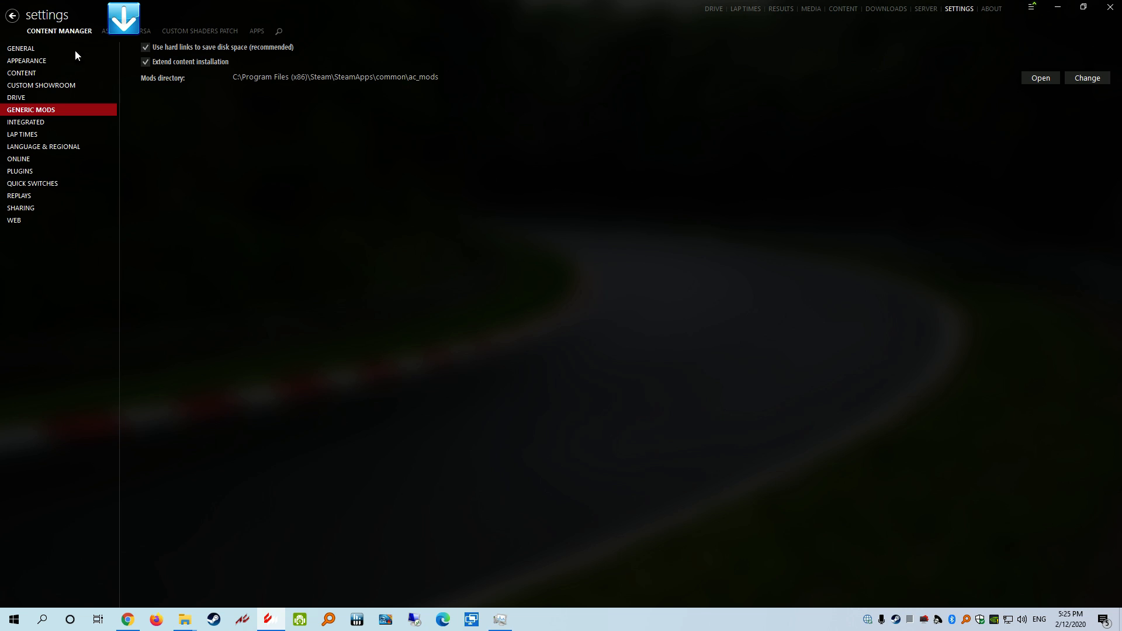
mouse_move(169, 48)
Compare the mods directory with the ac_mods path in Explorer's address bar, then maximize Content Manager
drag(500, 12, 877, 214)
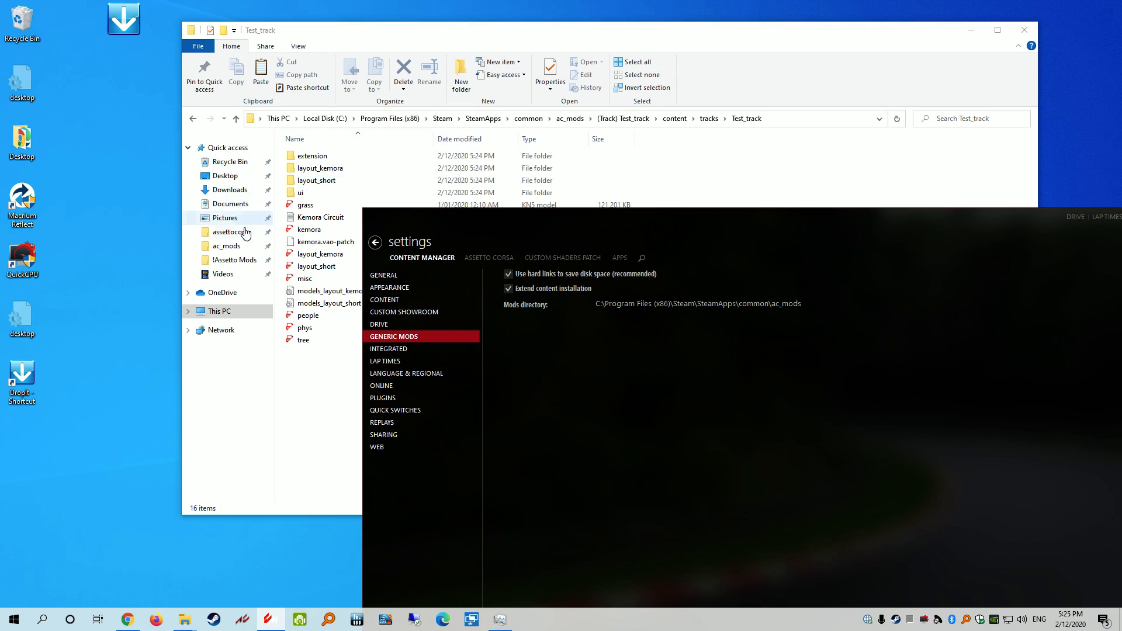
click(227, 245)
click(628, 118)
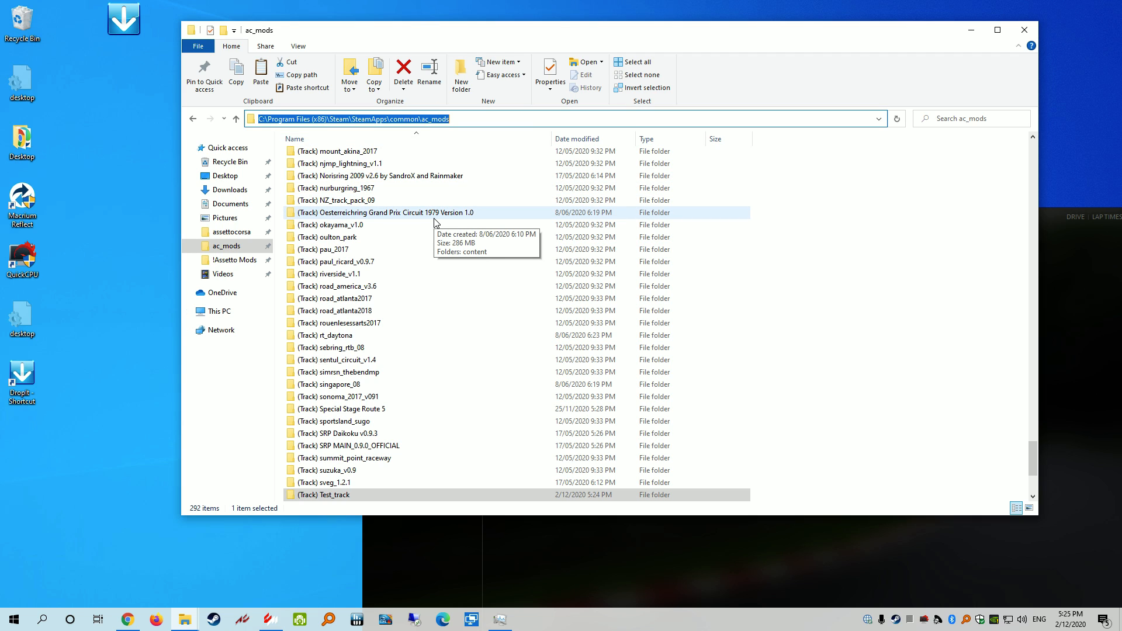
drag(711, 32, 604, 26)
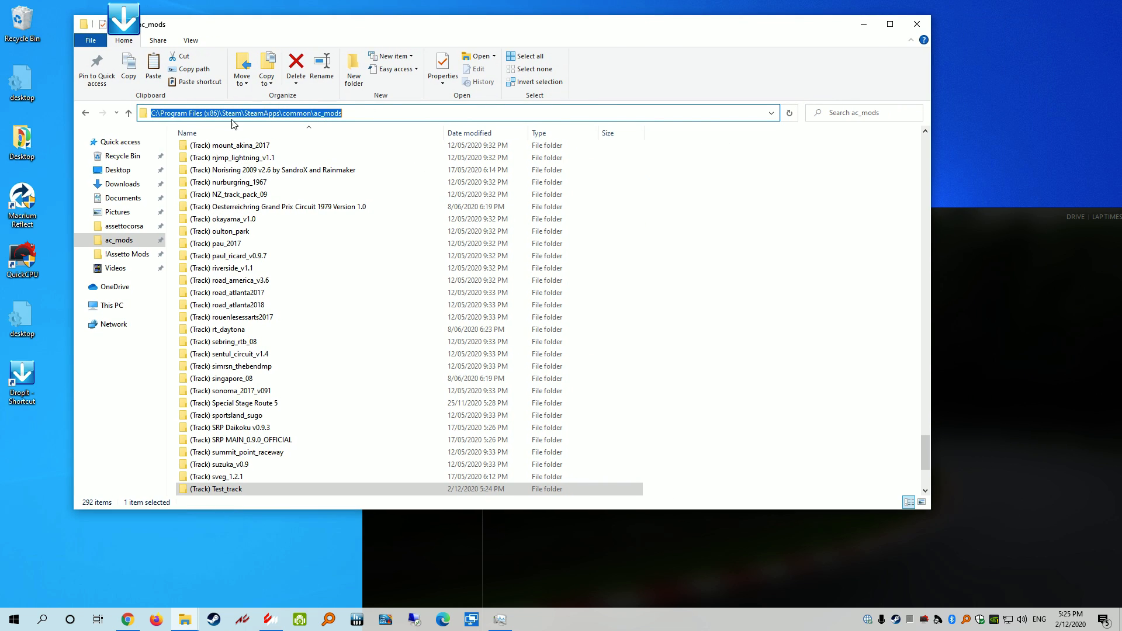
click(127, 115)
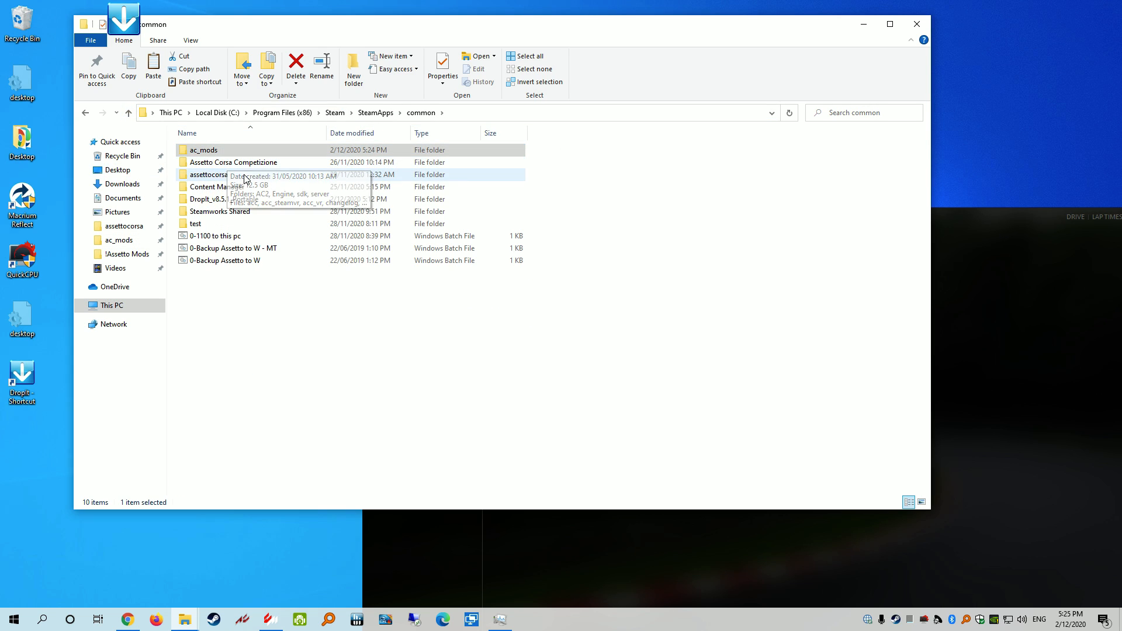
drag(980, 220, 711, 53)
drag(569, 53, 520, 41)
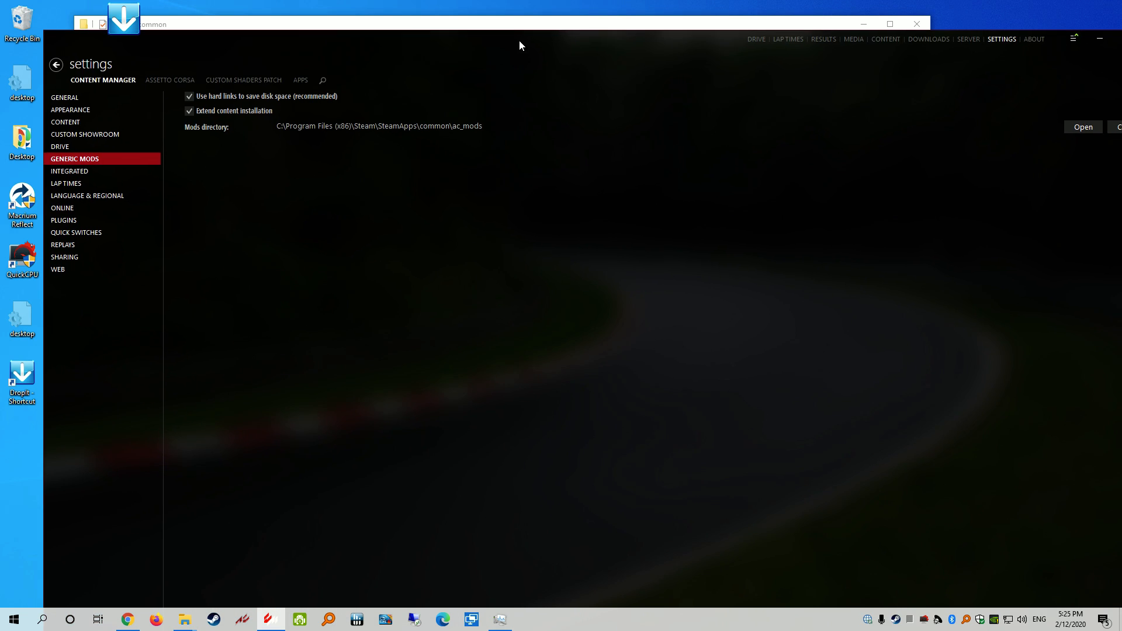
double_click(714, 48)
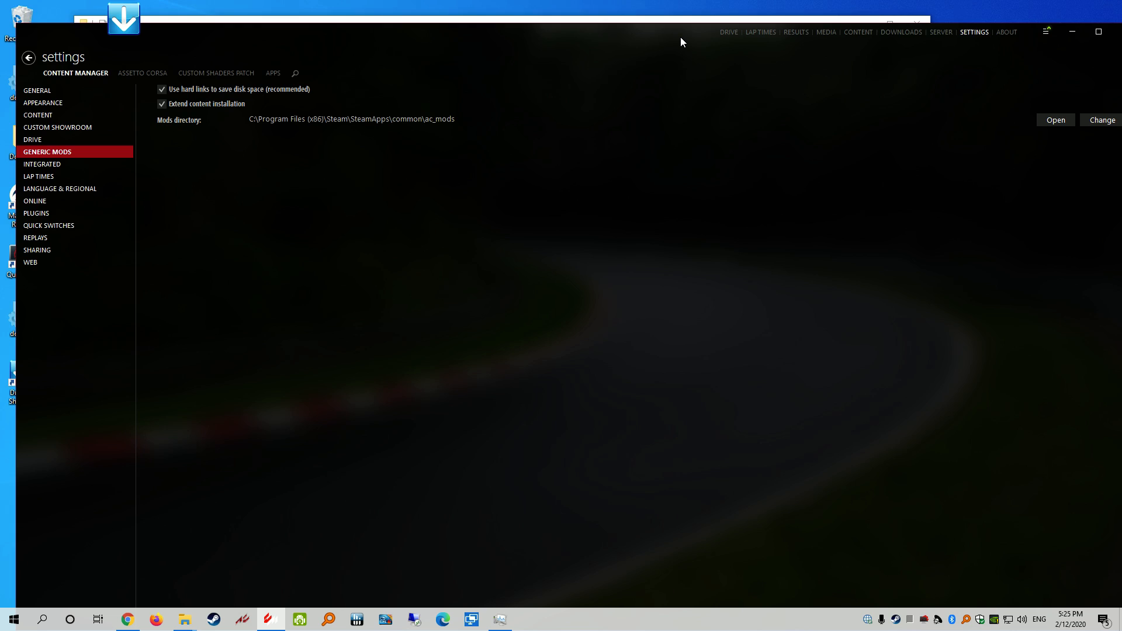
Change the mods directory to SteamApps\common\ac_mods via Browse For Folder
click(1091, 77)
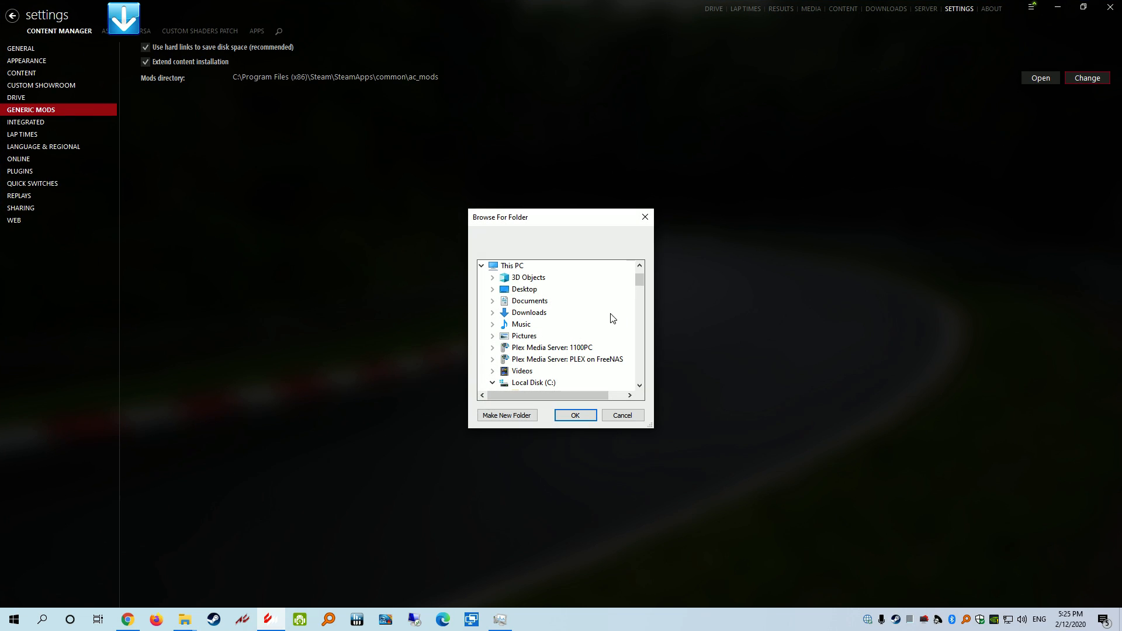
drag(640, 278, 640, 338)
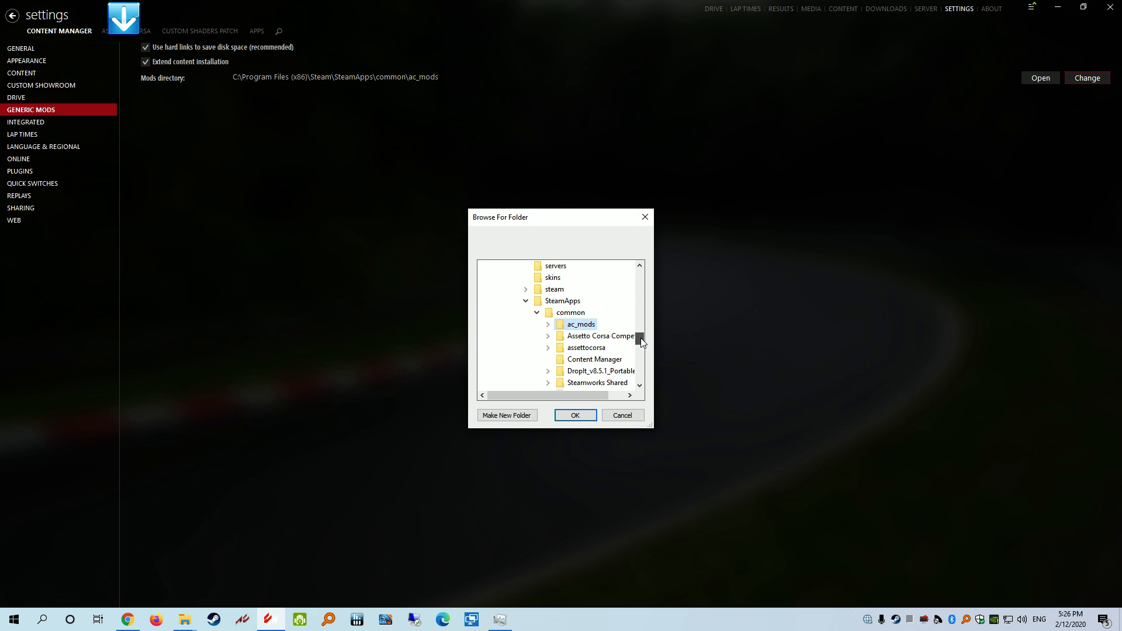
double_click(580, 325)
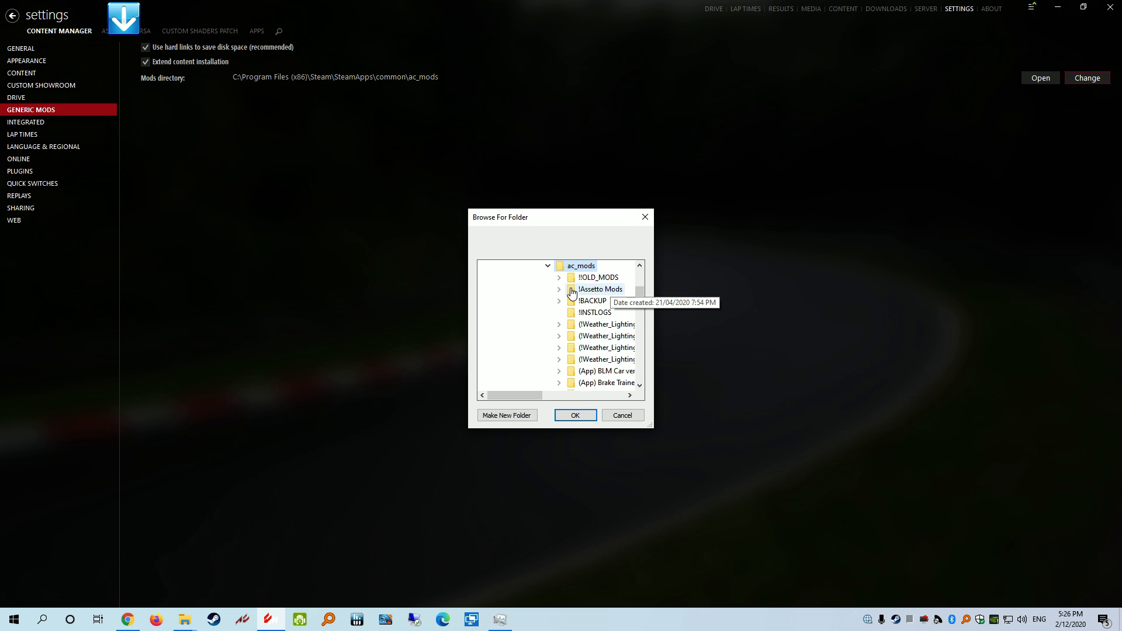
click(574, 414)
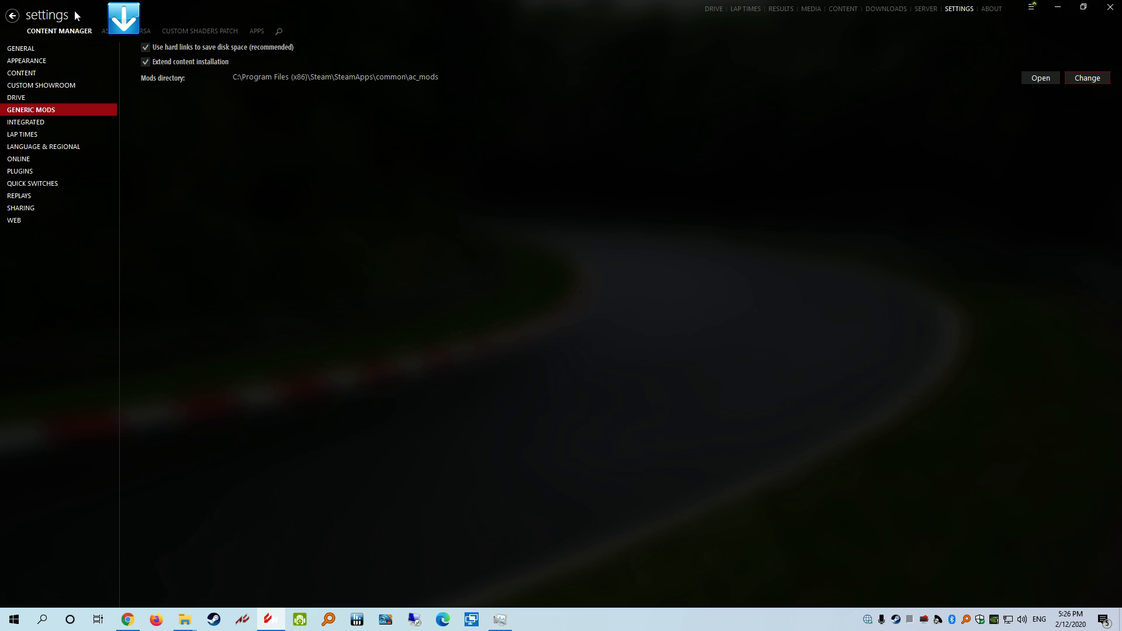
Leave settings and open the content library's car list
click(10, 19)
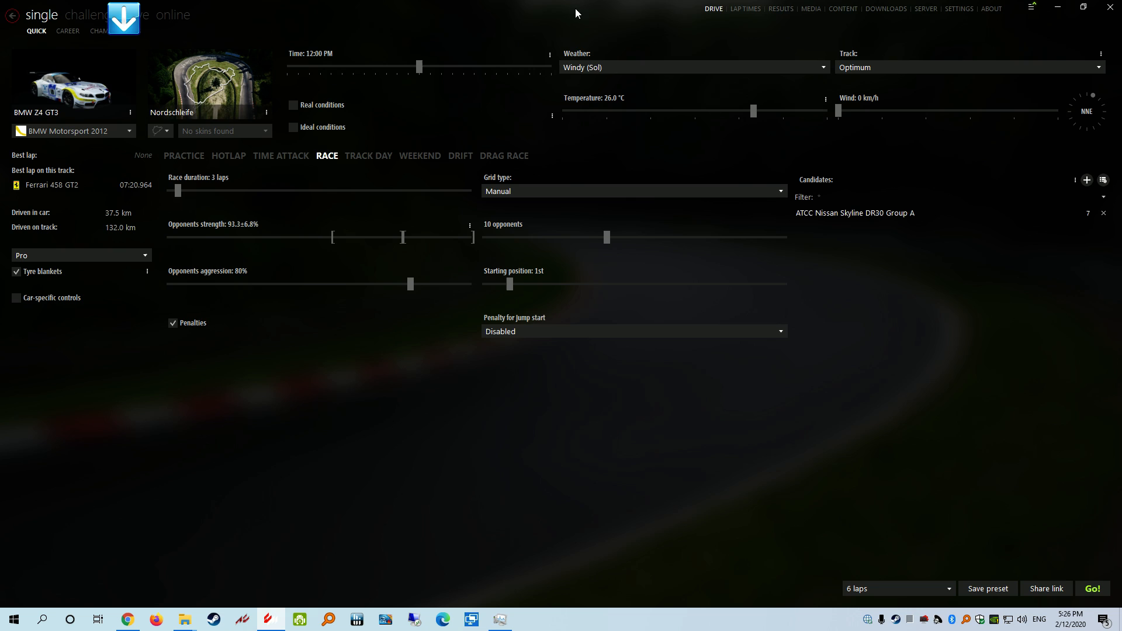
click(843, 12)
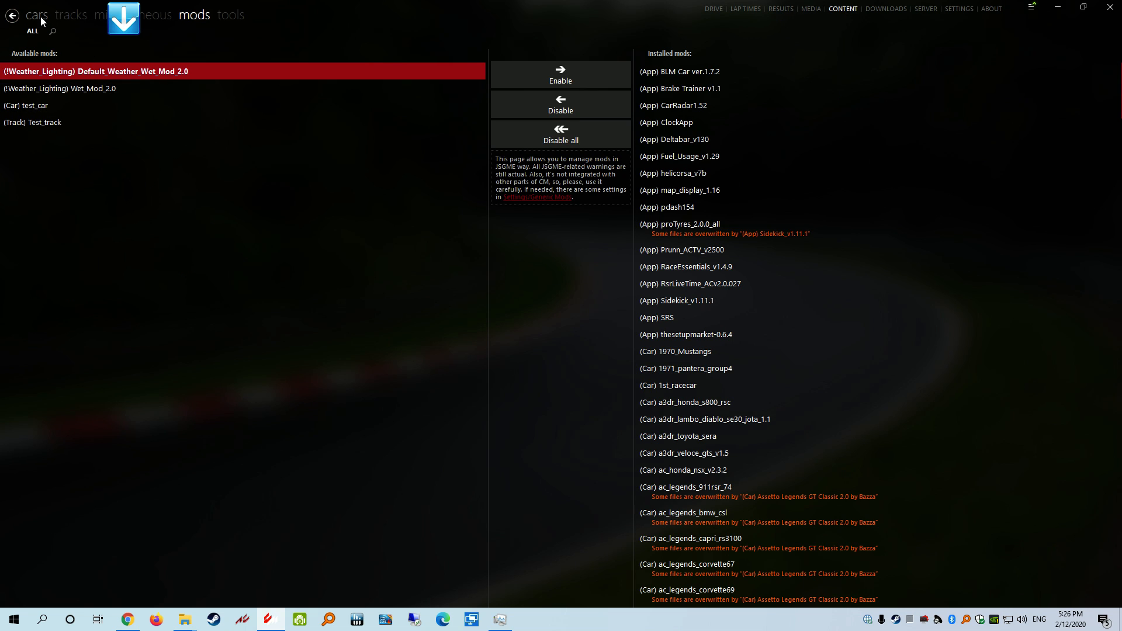
click(40, 16)
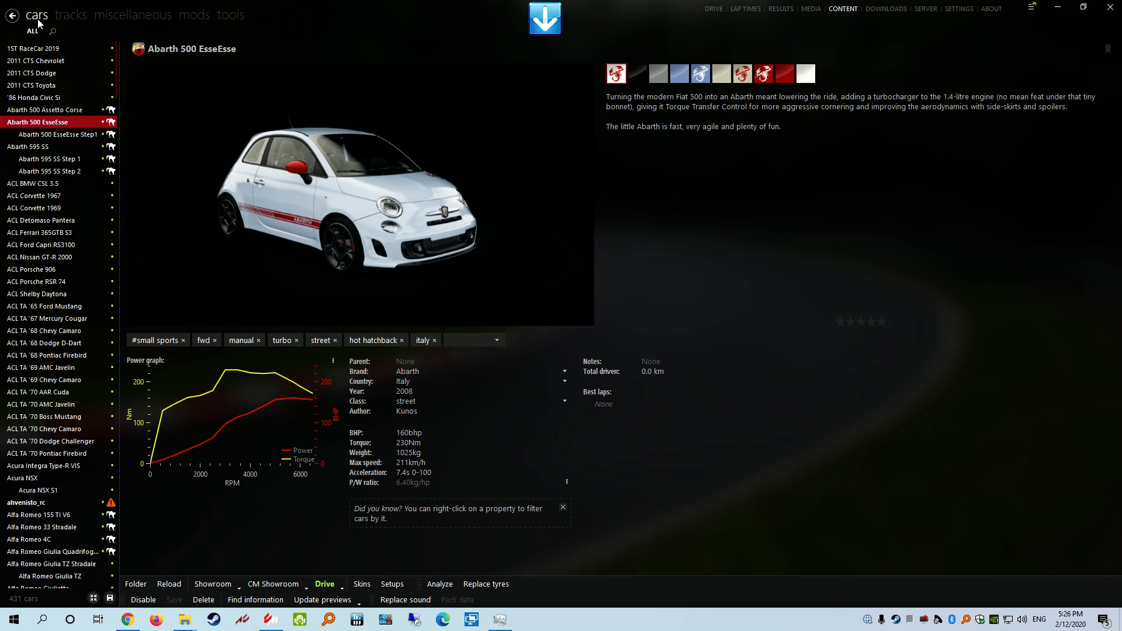
In the mods manager, select (Car) test_car and enable it
click(197, 15)
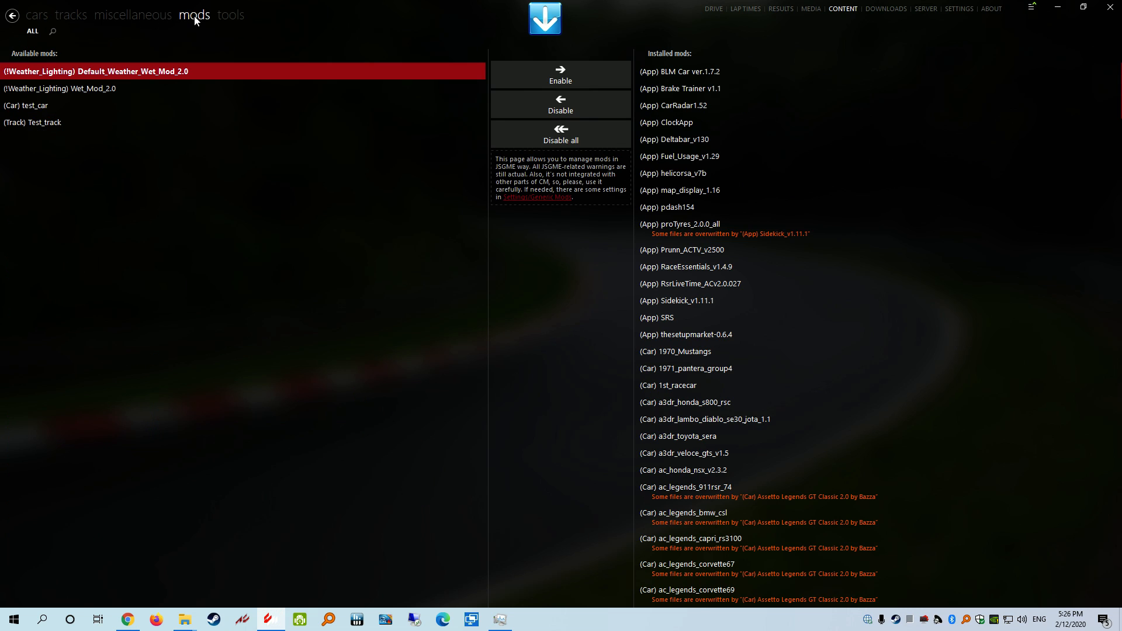
click(50, 116)
click(41, 107)
click(43, 126)
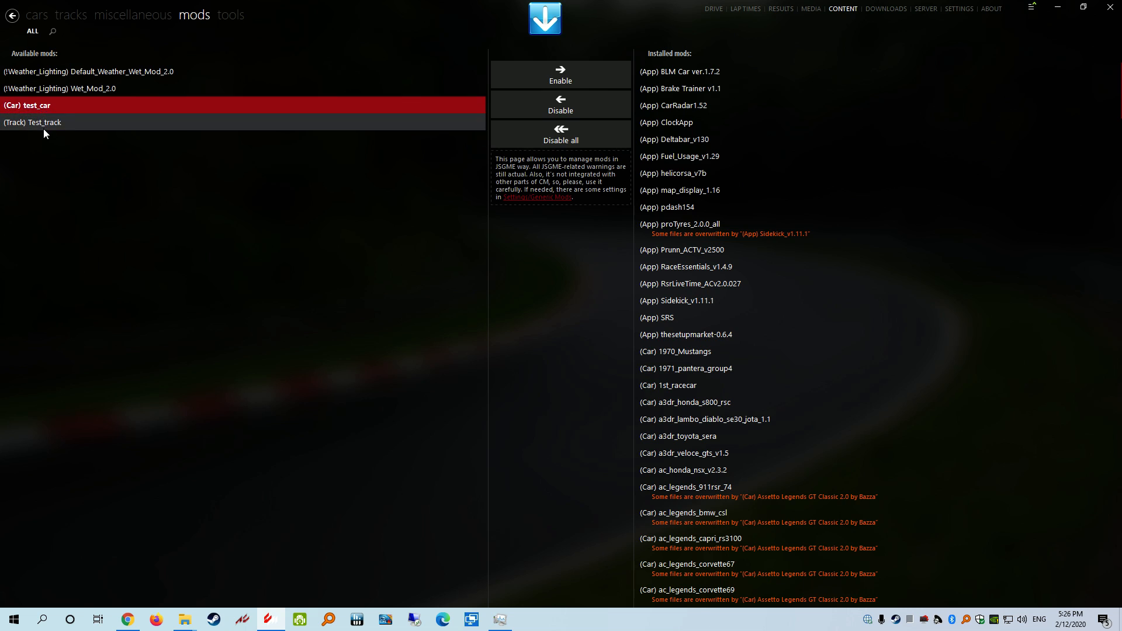
click(41, 107)
click(569, 76)
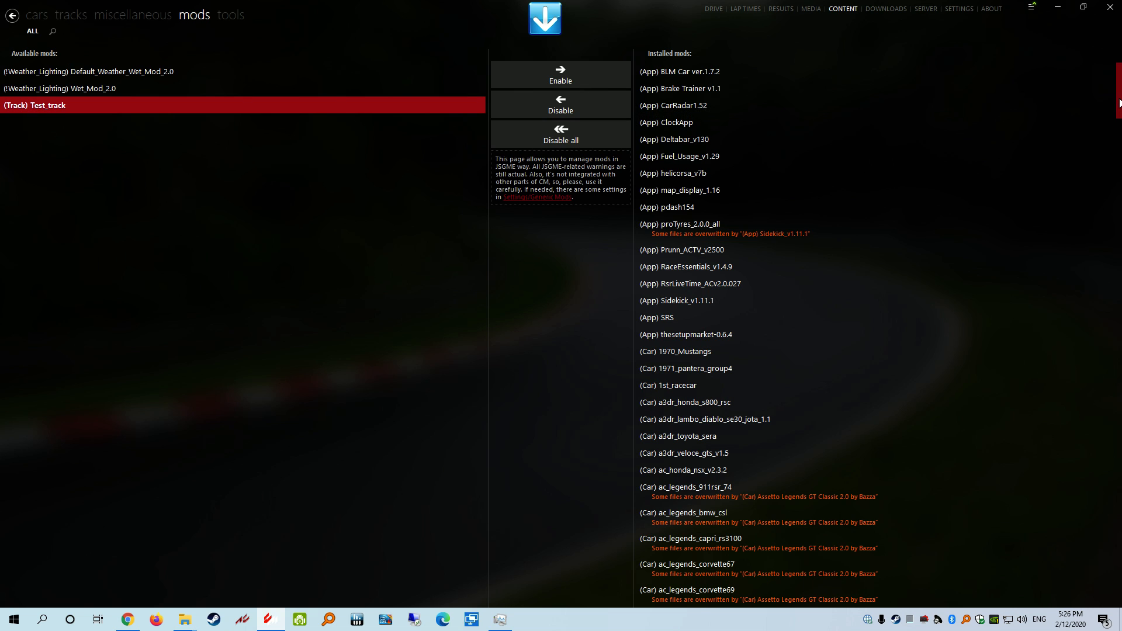
Find test_car under Installed mods and disable it again
drag(1120, 103, 1121, 603)
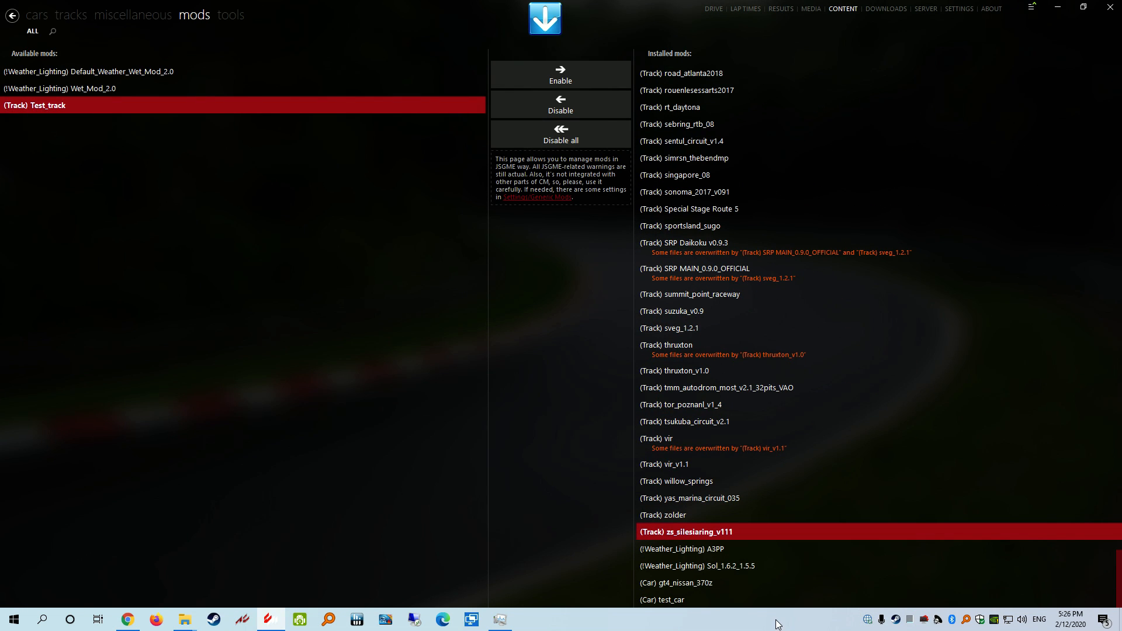
click(674, 602)
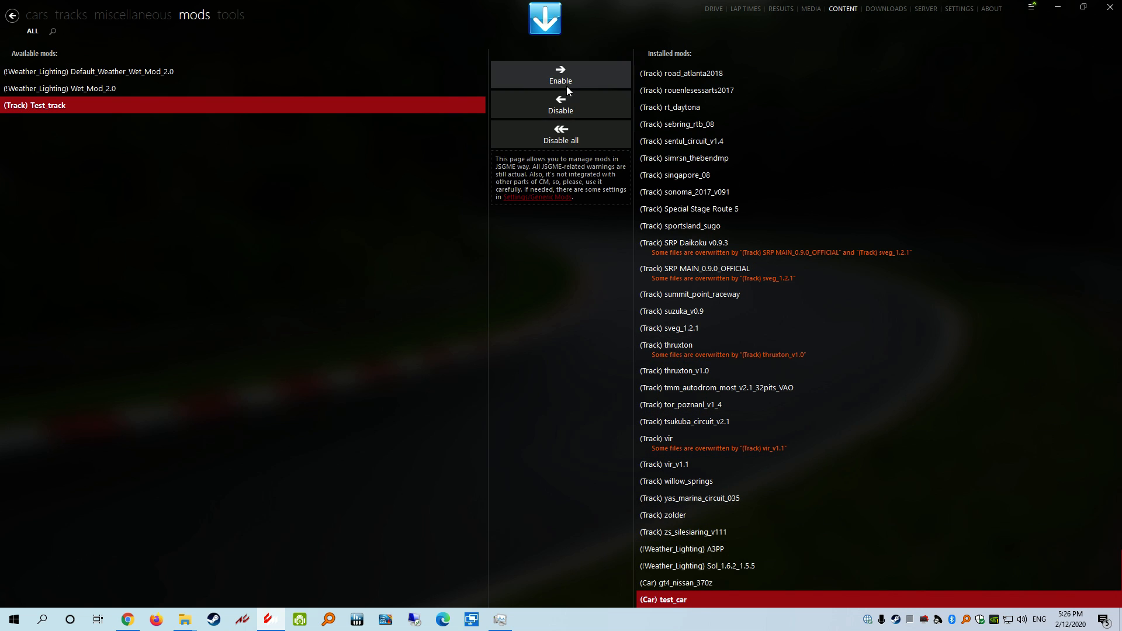
click(564, 104)
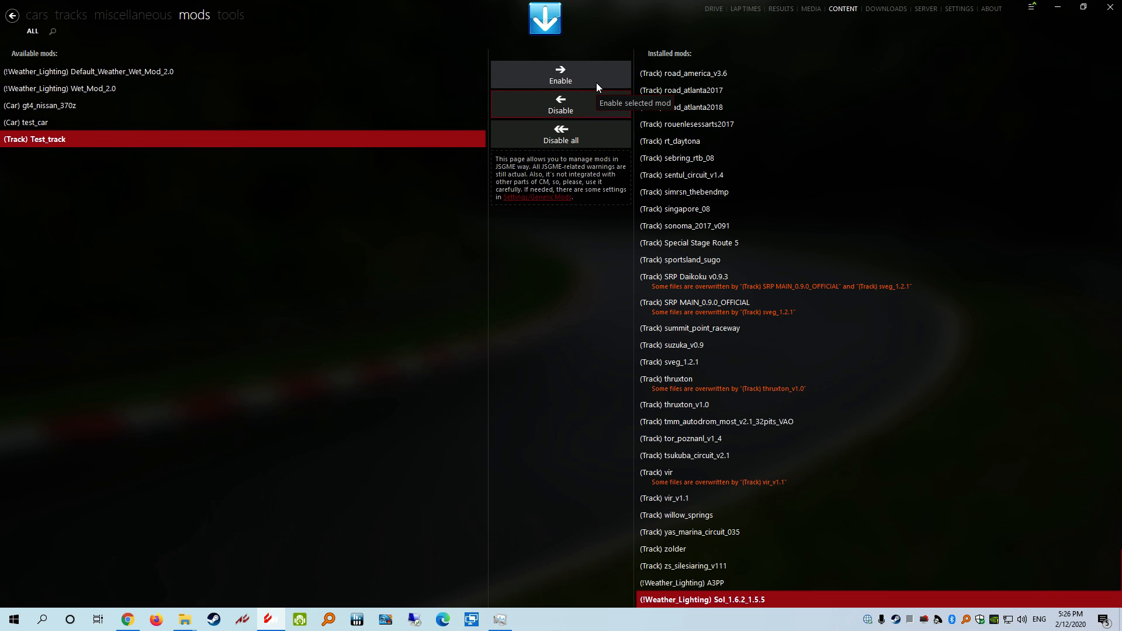
Enable the (Car) gt4_nissan_370z mod, then close Content Manager
click(35, 104)
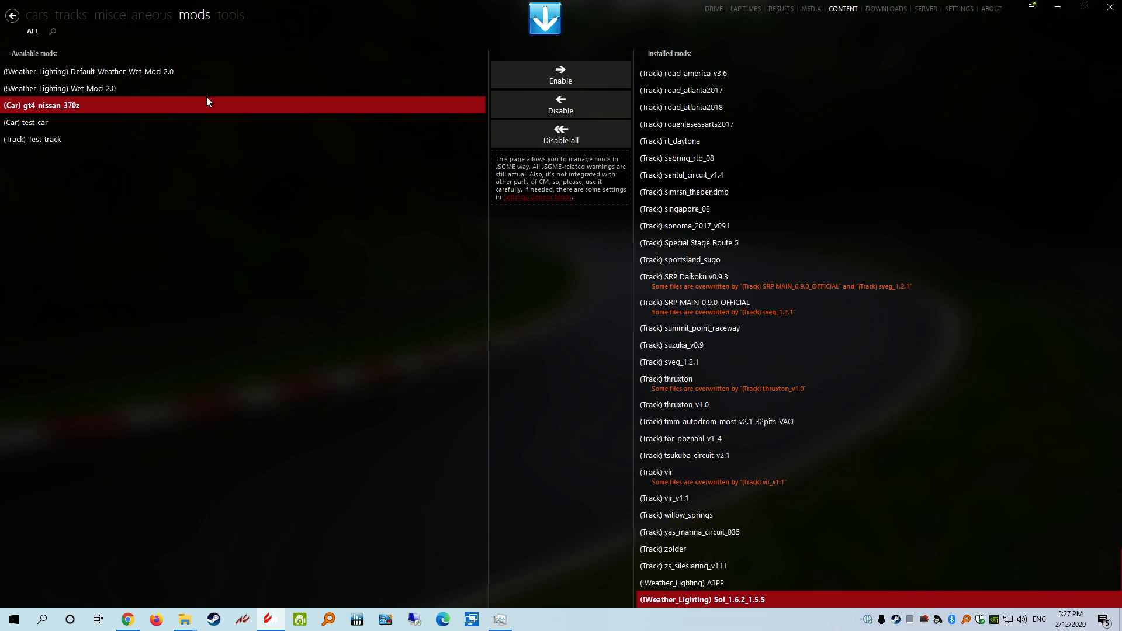
click(558, 71)
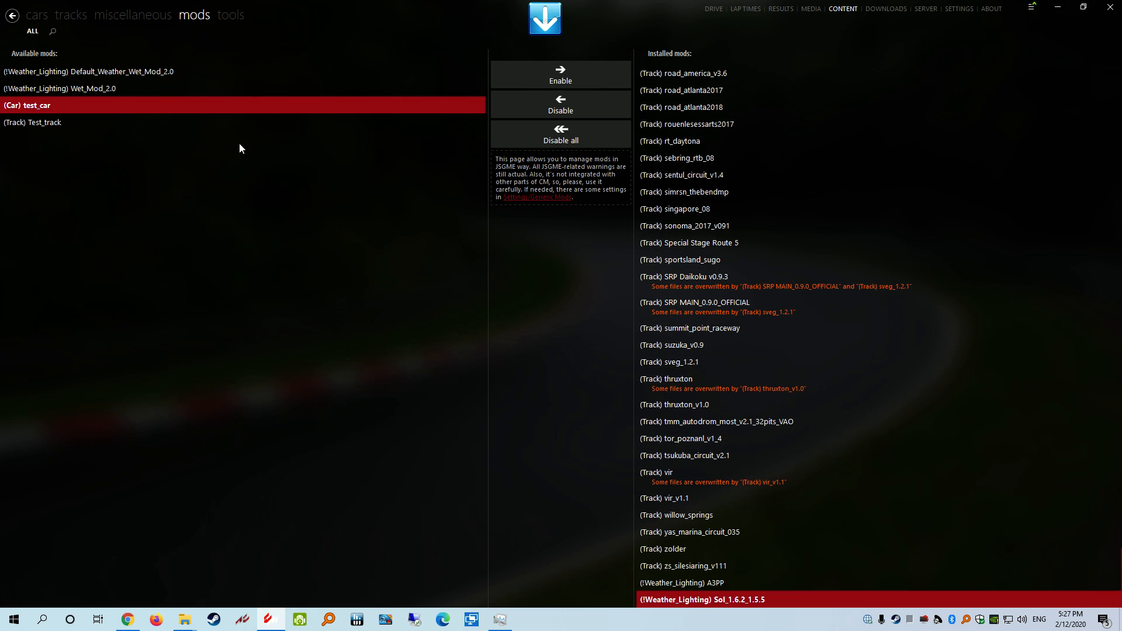
click(1110, 7)
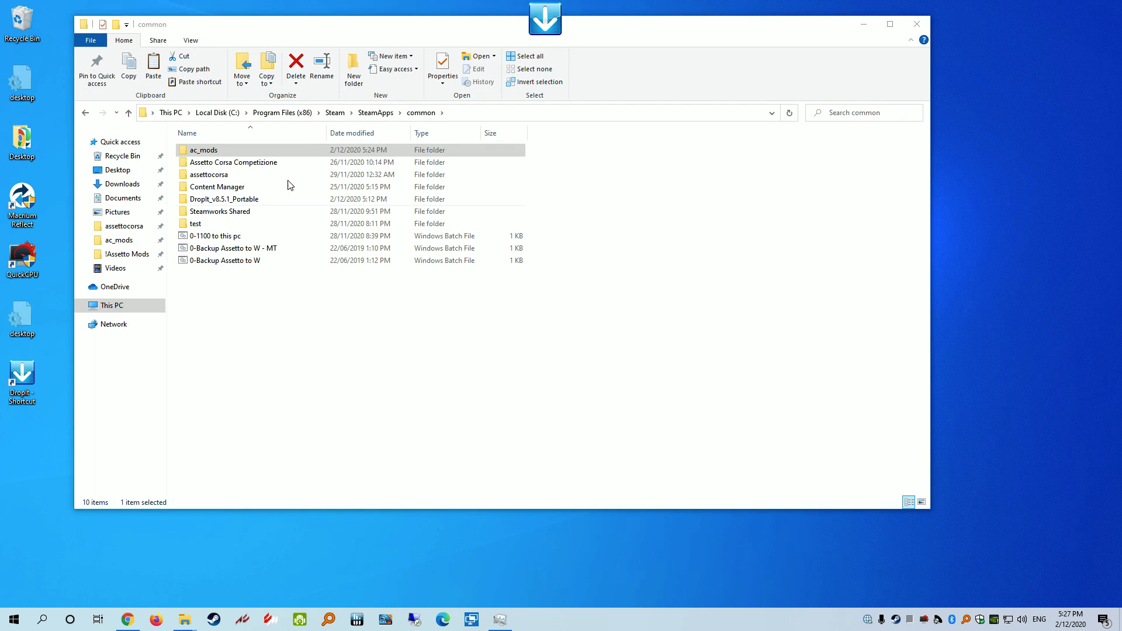
Open ac_mods, inspect the (!Weather_Lighting) Sol_1.6.2_1.5.5 folder's four subfolders, then return to ac_mods
click(120, 241)
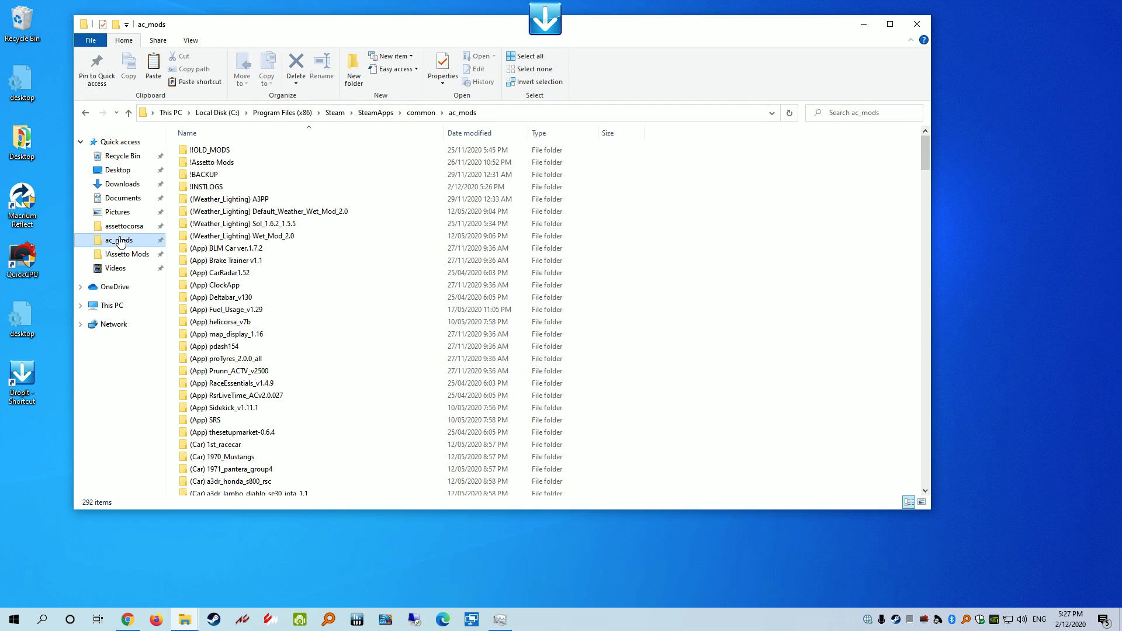
double_click(250, 224)
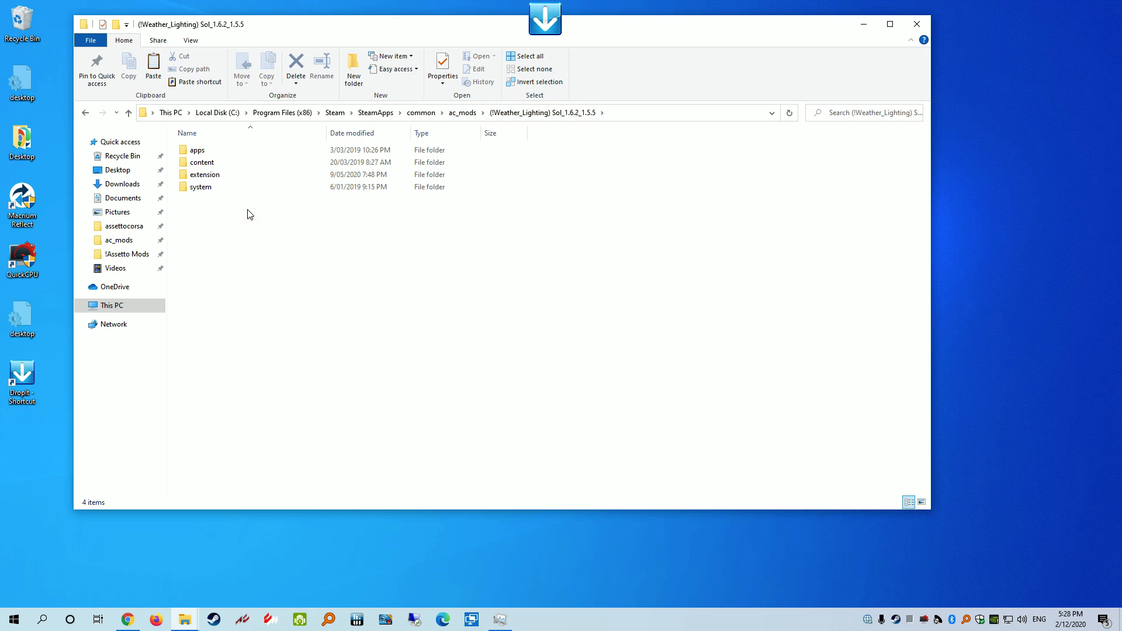
drag(247, 211, 194, 151)
click(243, 255)
click(465, 113)
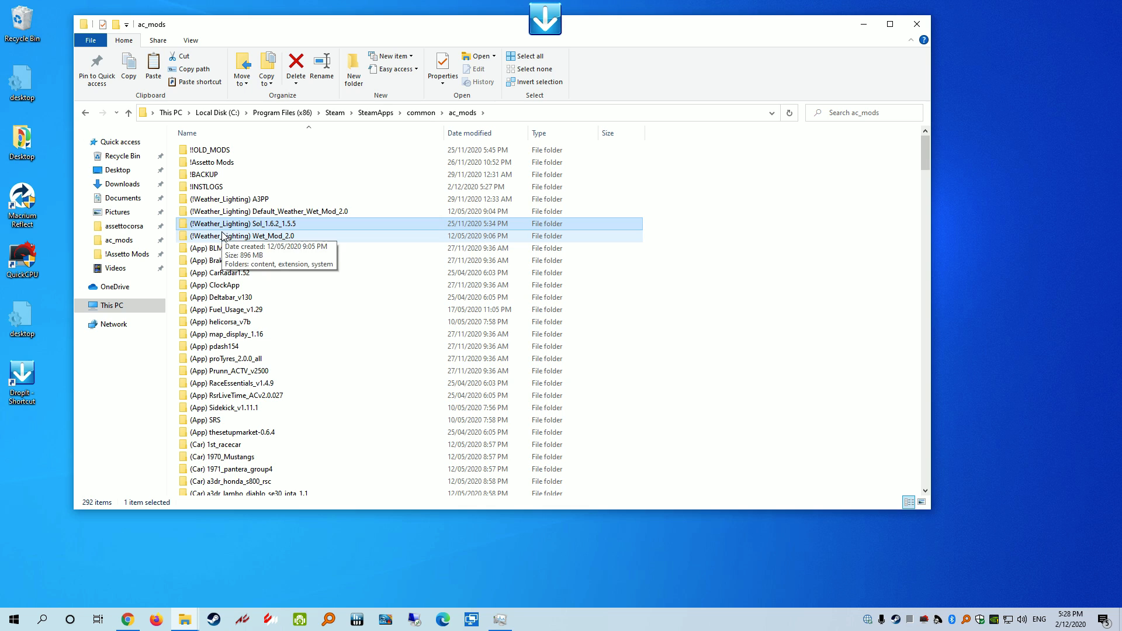
Search RaceDepartment in Chrome for 'SOL 1.6'
click(127, 620)
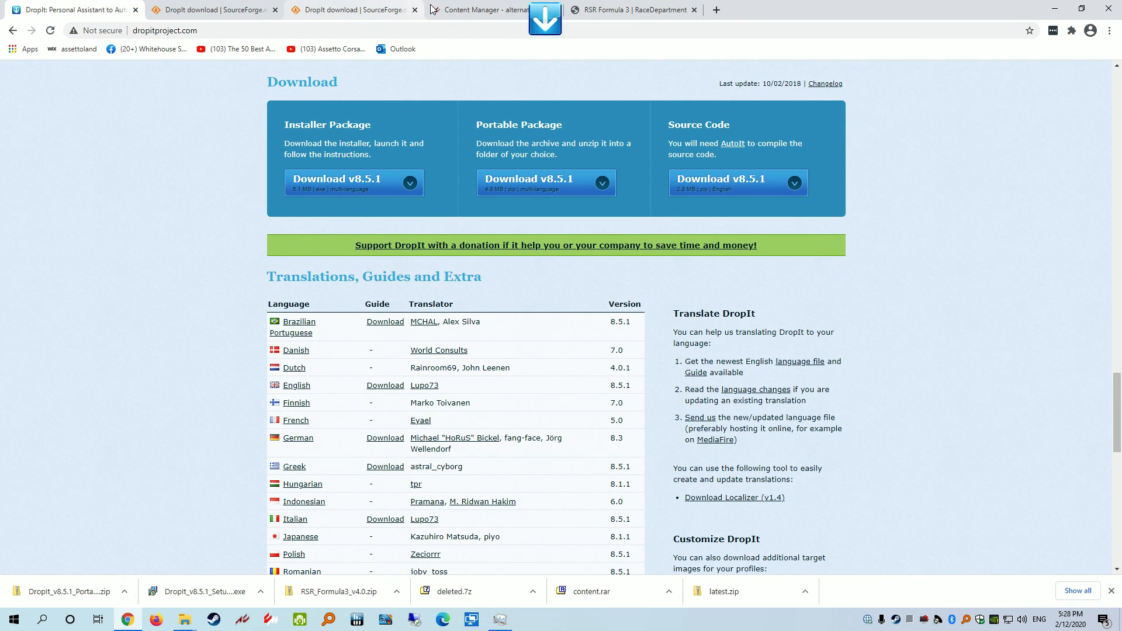
click(649, 6)
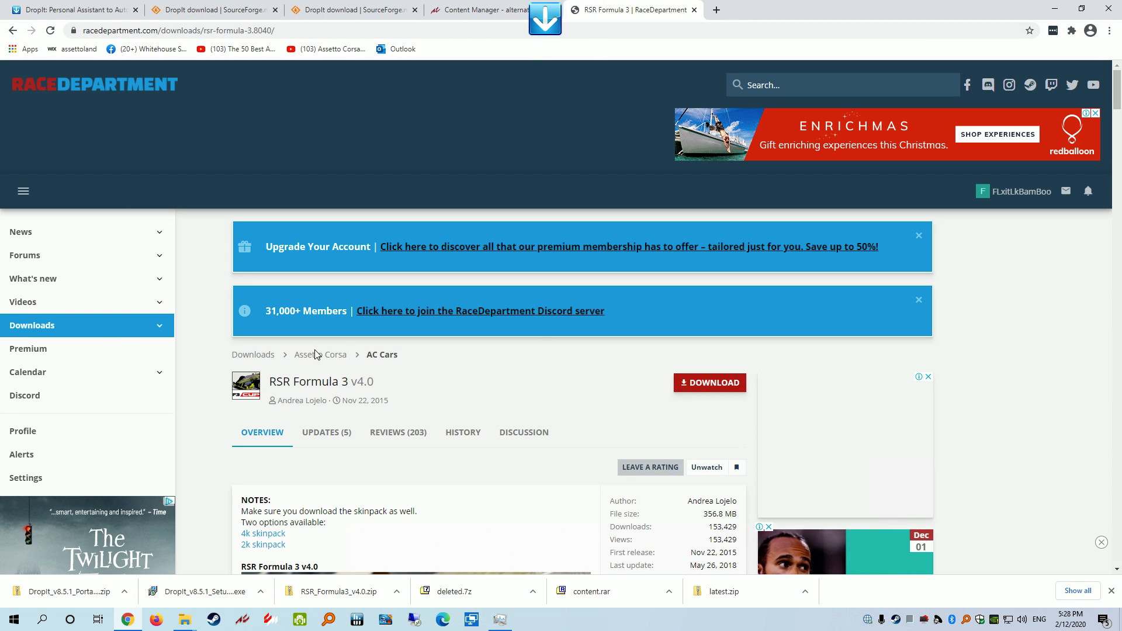
click(801, 87)
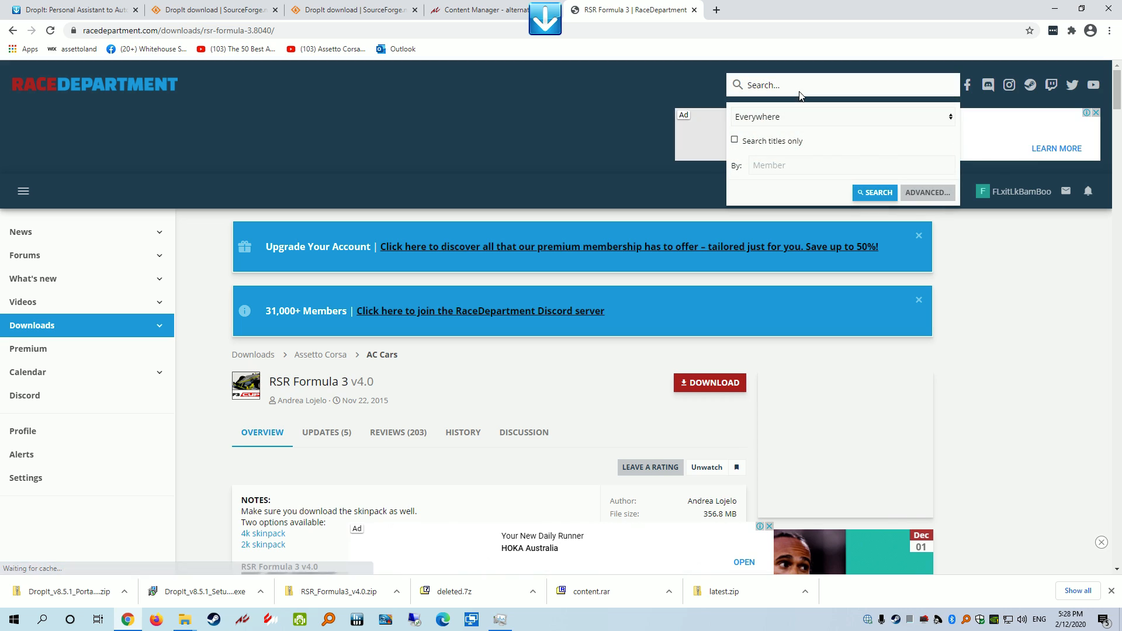
text(SOL 1.6)
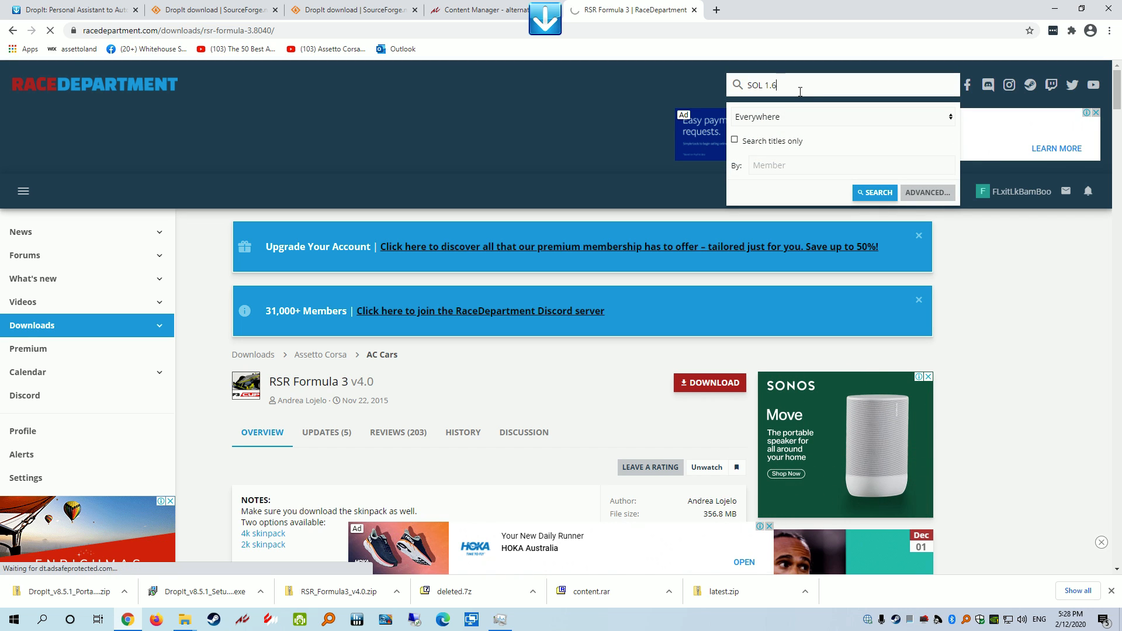
key(Return)
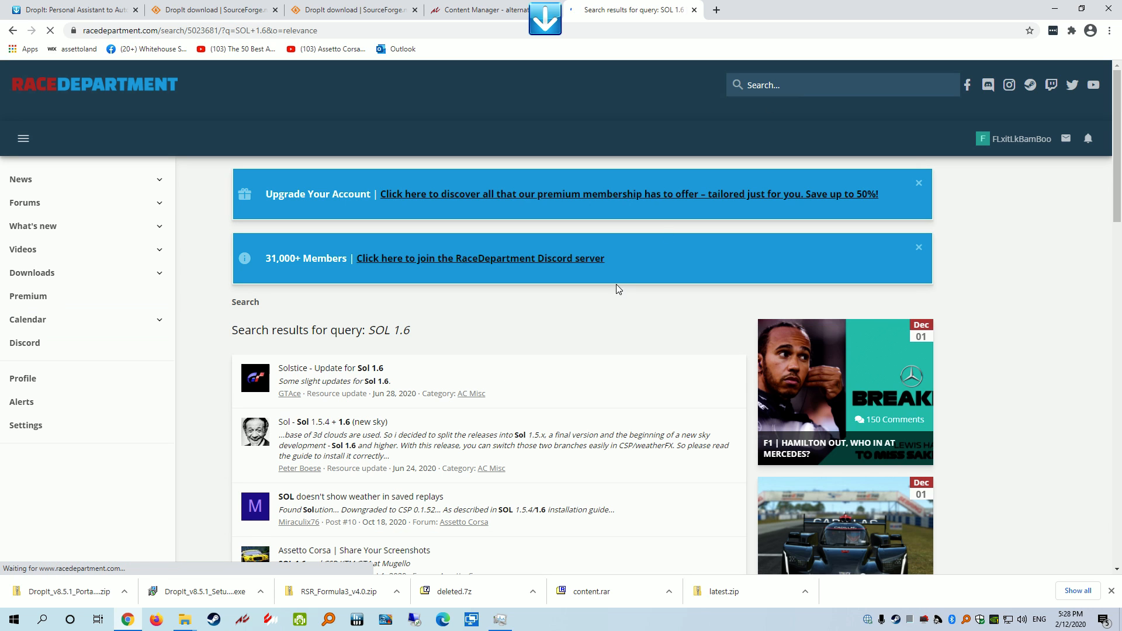
Open the Sol 1.5.4 + 1.6 result and start downloading the Sol_1_5_5___1_6_2.zip release
scroll(331, 253, down, 3)
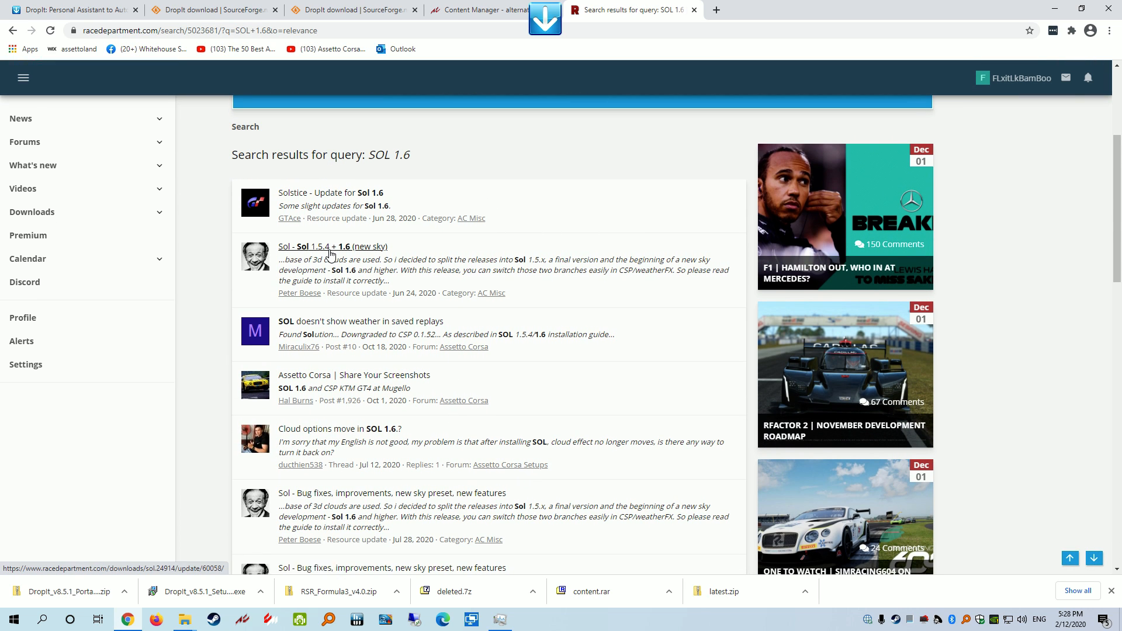
click(330, 252)
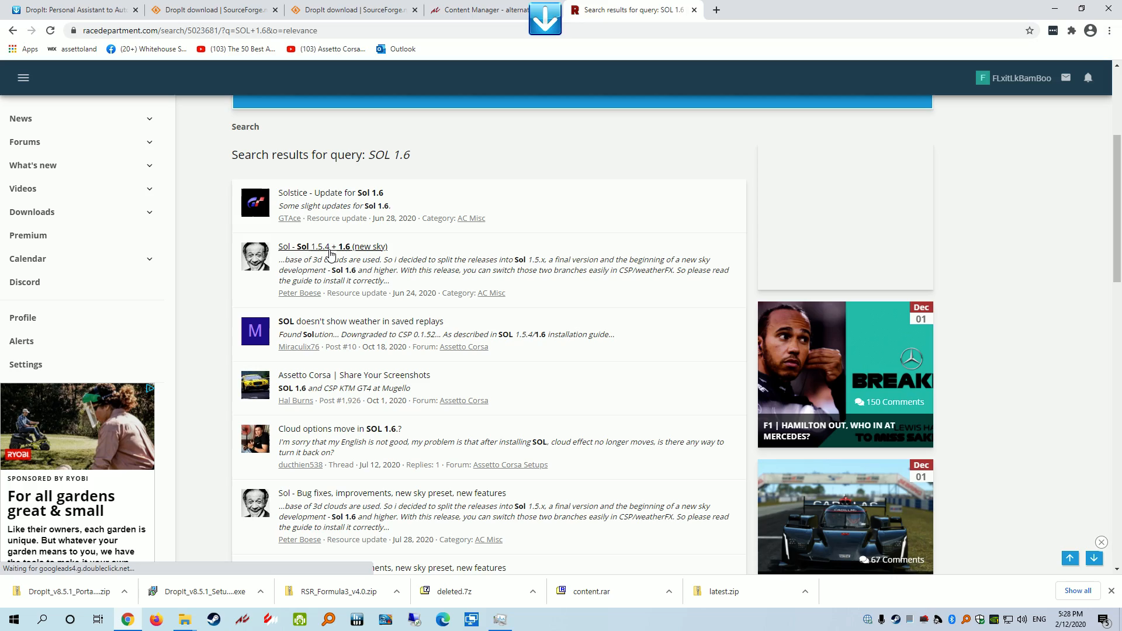
scroll(498, 315, up, 12)
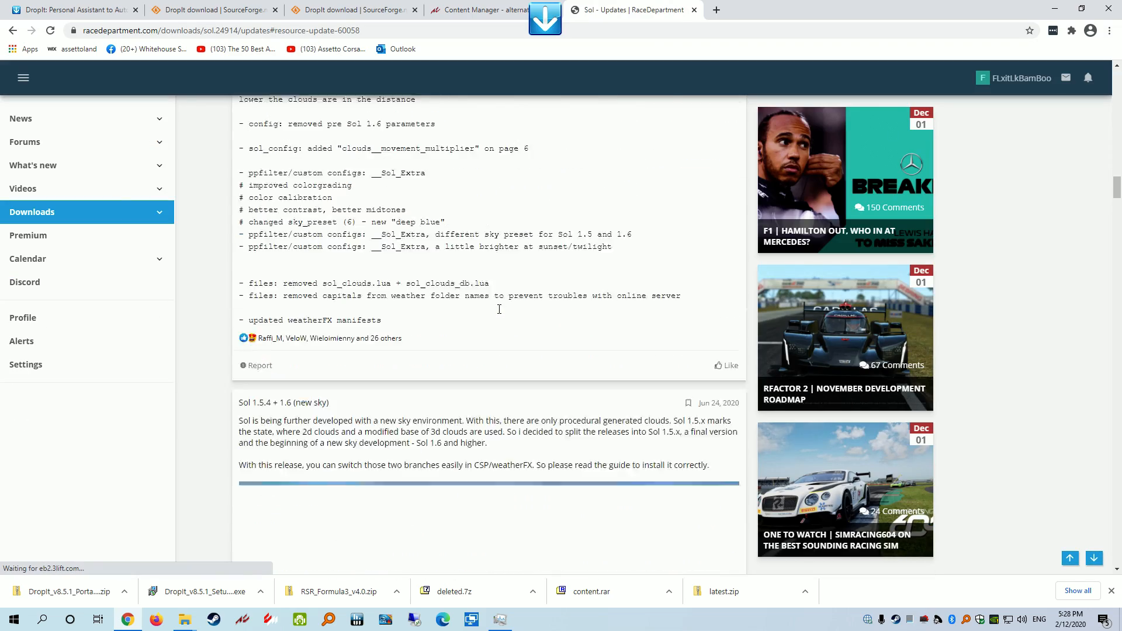
scroll(498, 313, up, 10)
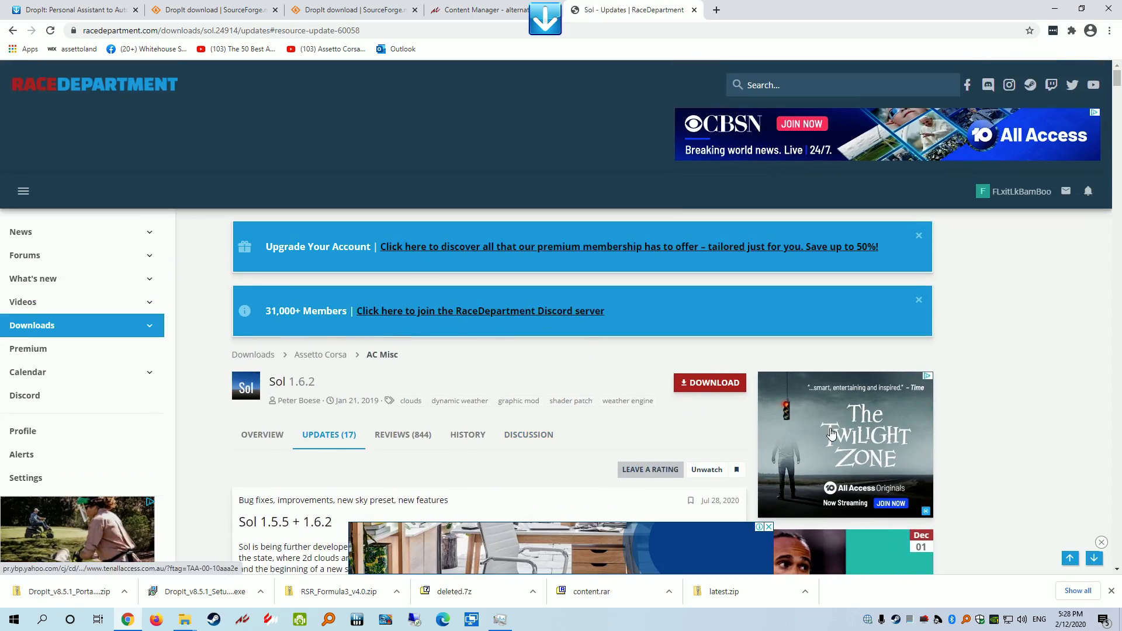
click(704, 383)
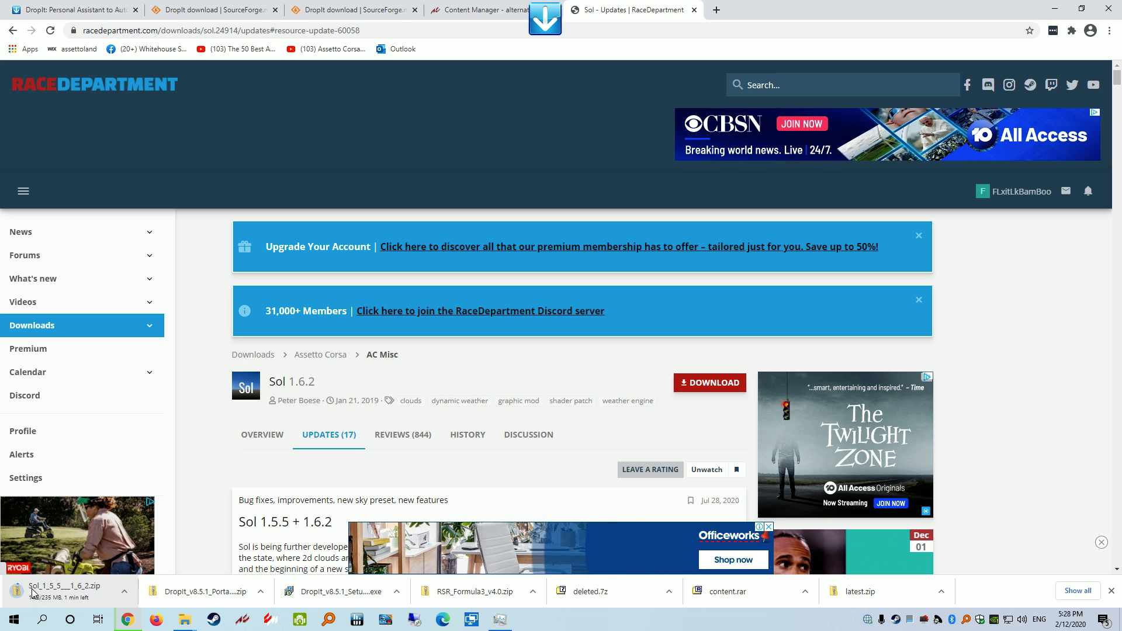
click(185, 619)
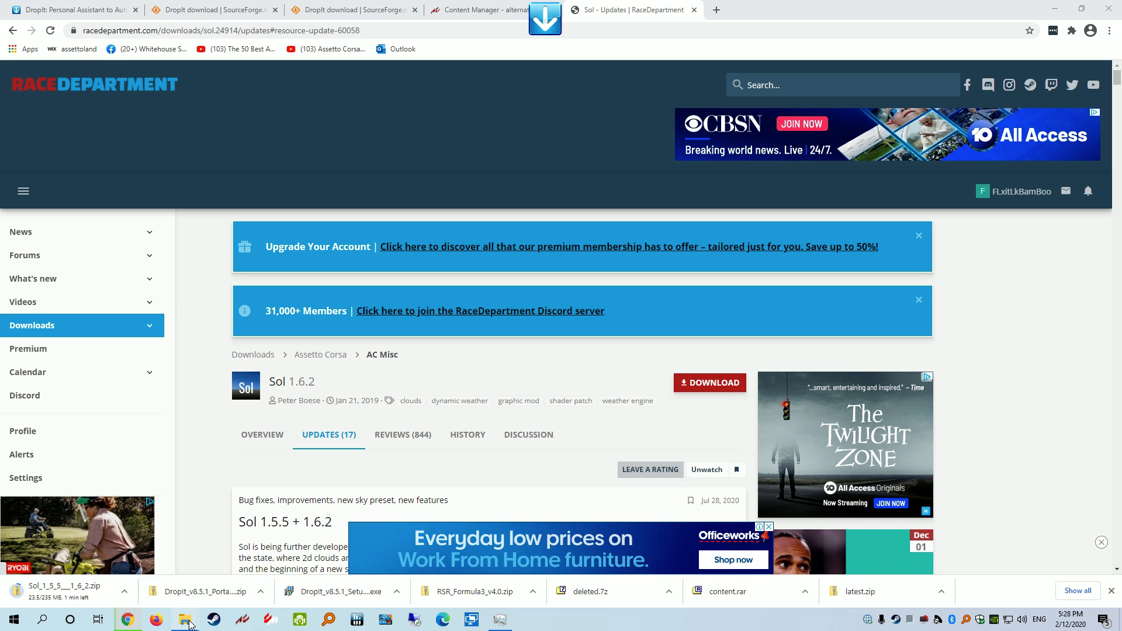
Check the content, extension and system subfolders of Sol_1.6.2_1.5.5 in ac_mods, then return to Content Manager
click(216, 566)
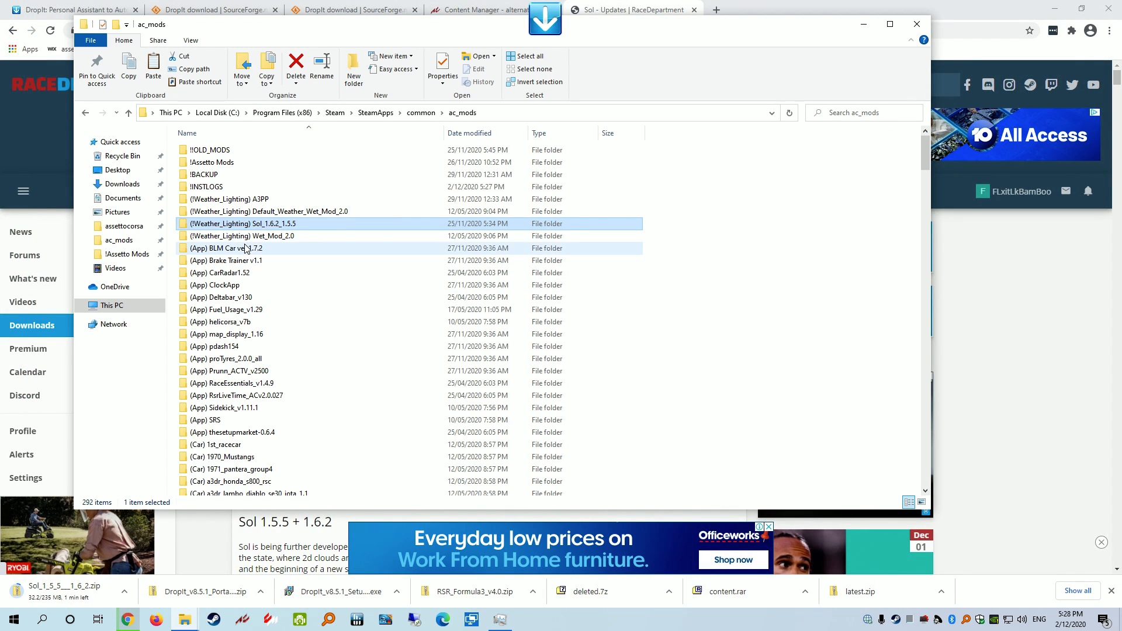
mouse_move(255, 228)
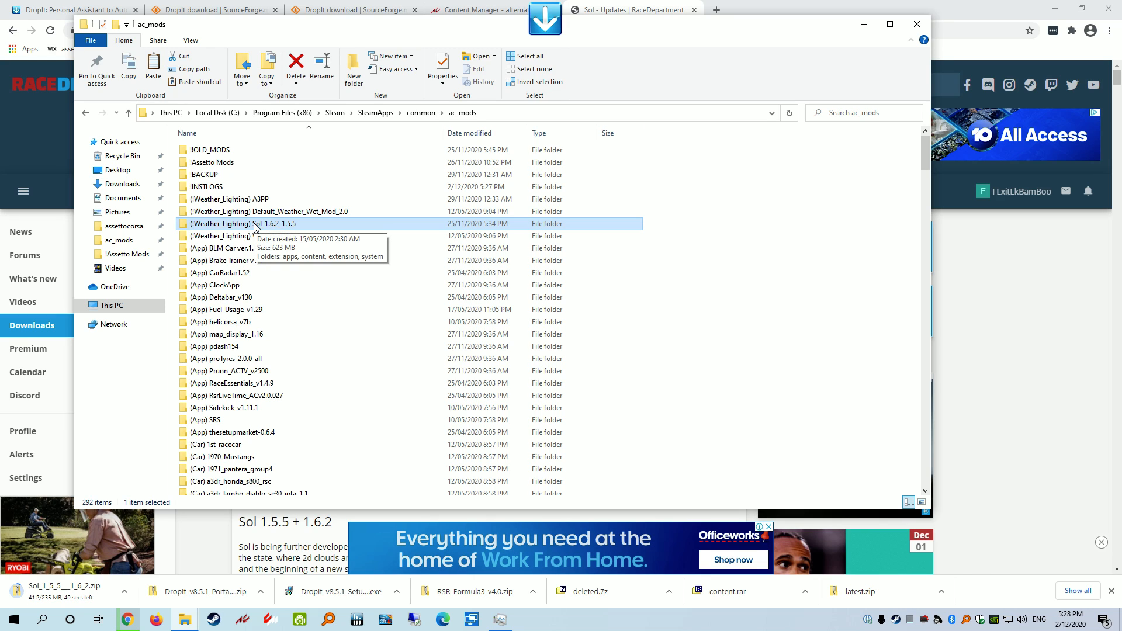
double_click(255, 227)
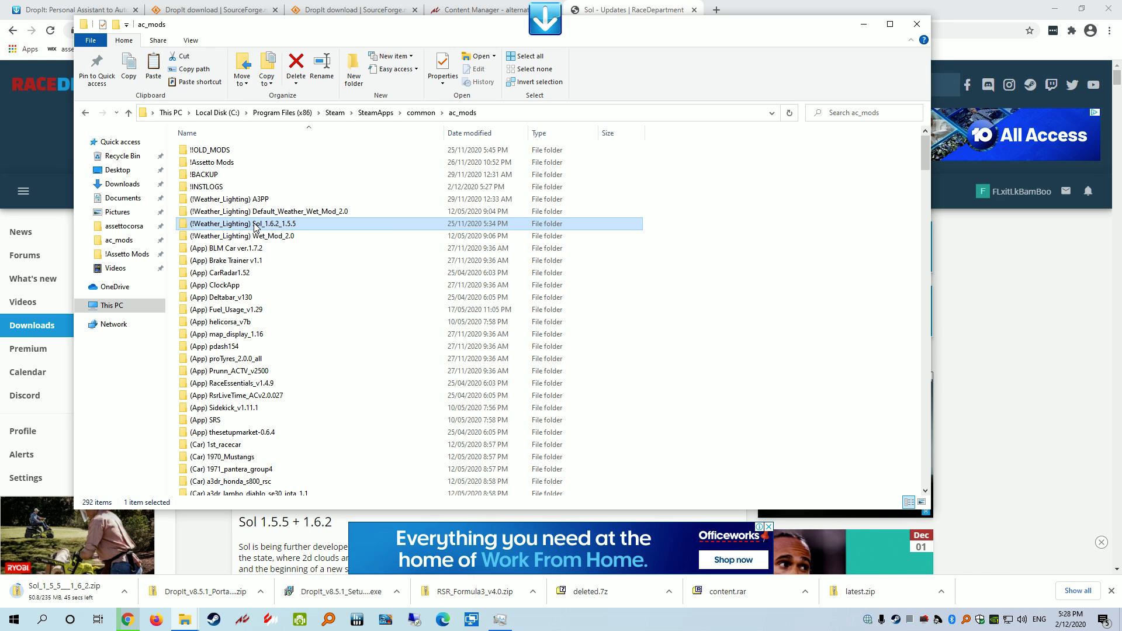
click(213, 164)
click(213, 175)
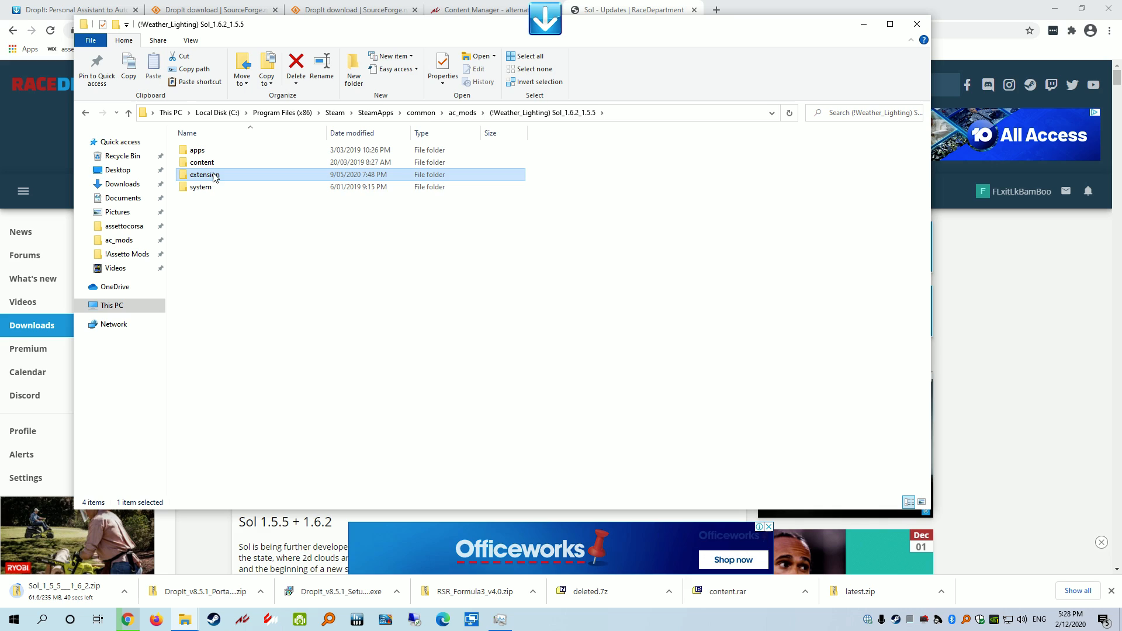
click(212, 187)
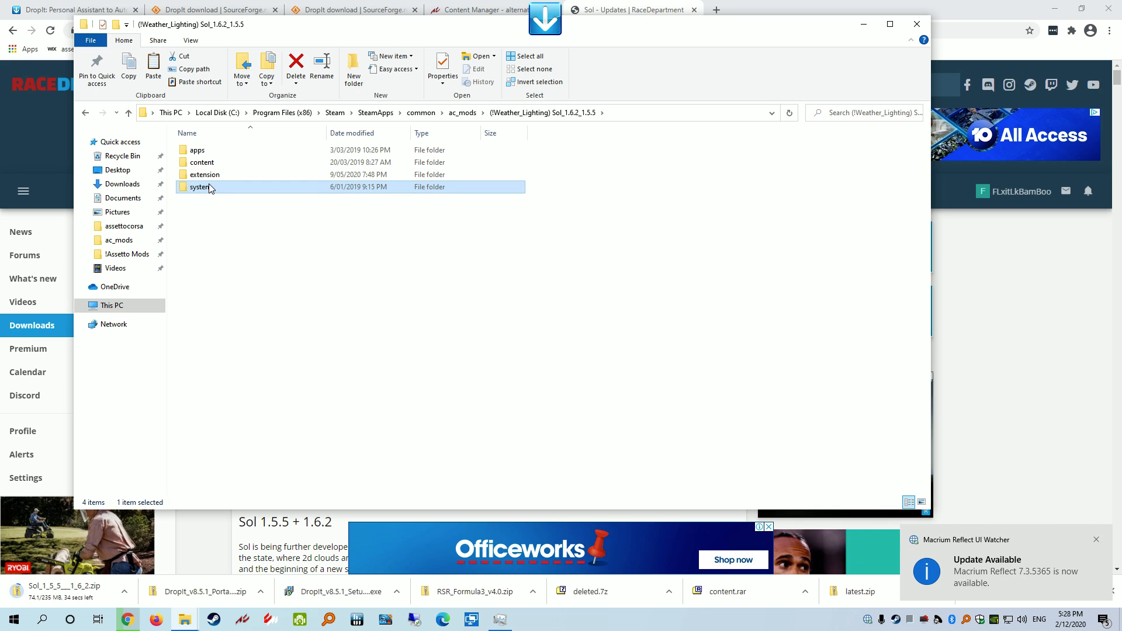
mouse_move(212, 188)
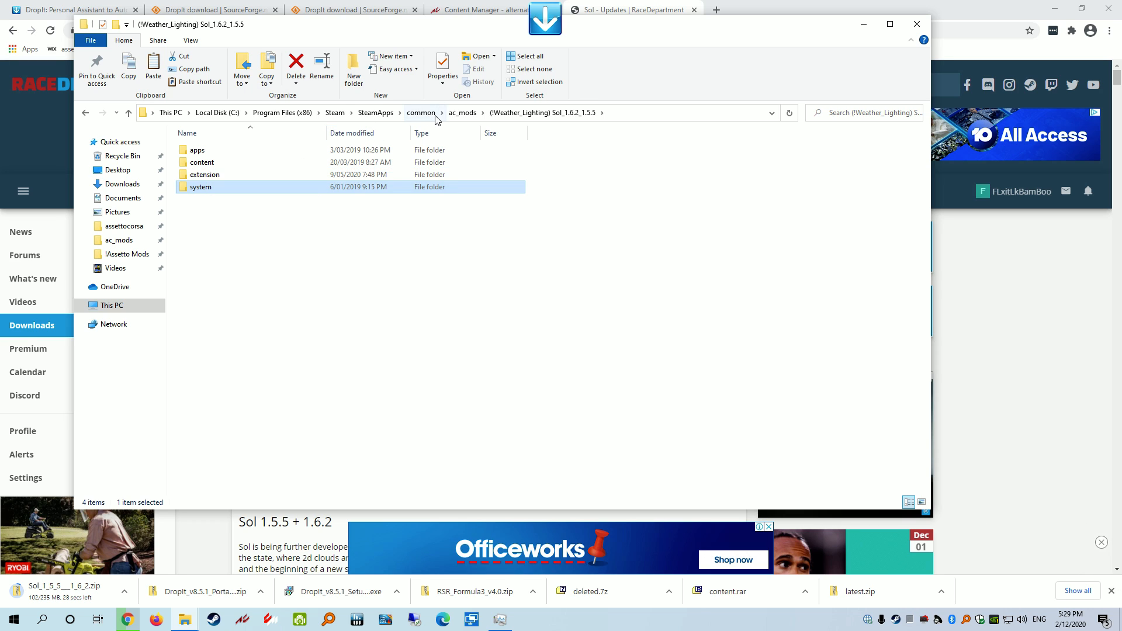
click(465, 113)
mouse_move(317, 231)
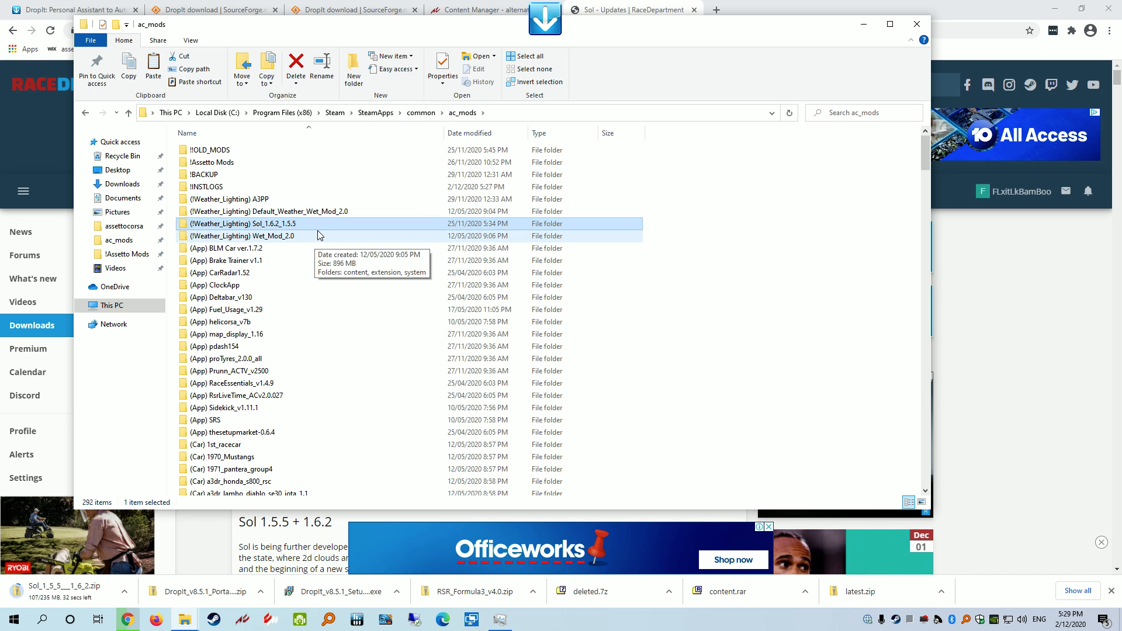
click(273, 621)
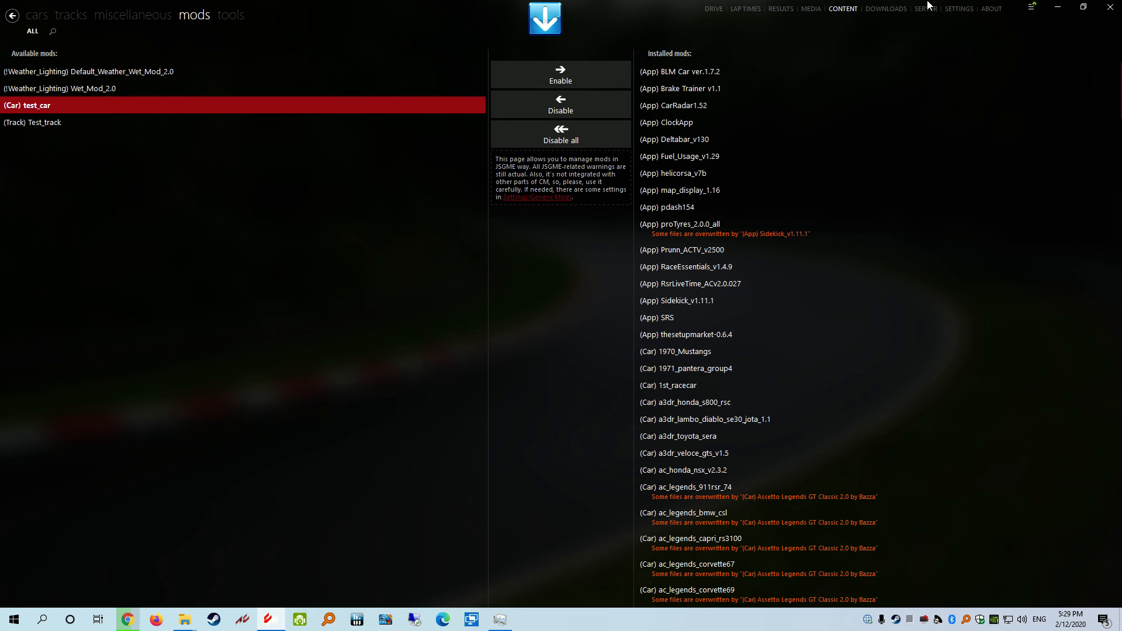
Restart Content Manager and enable (!Weather_Lighting) Wet_Mod_2.0, confirming it under Installed mods
click(1110, 10)
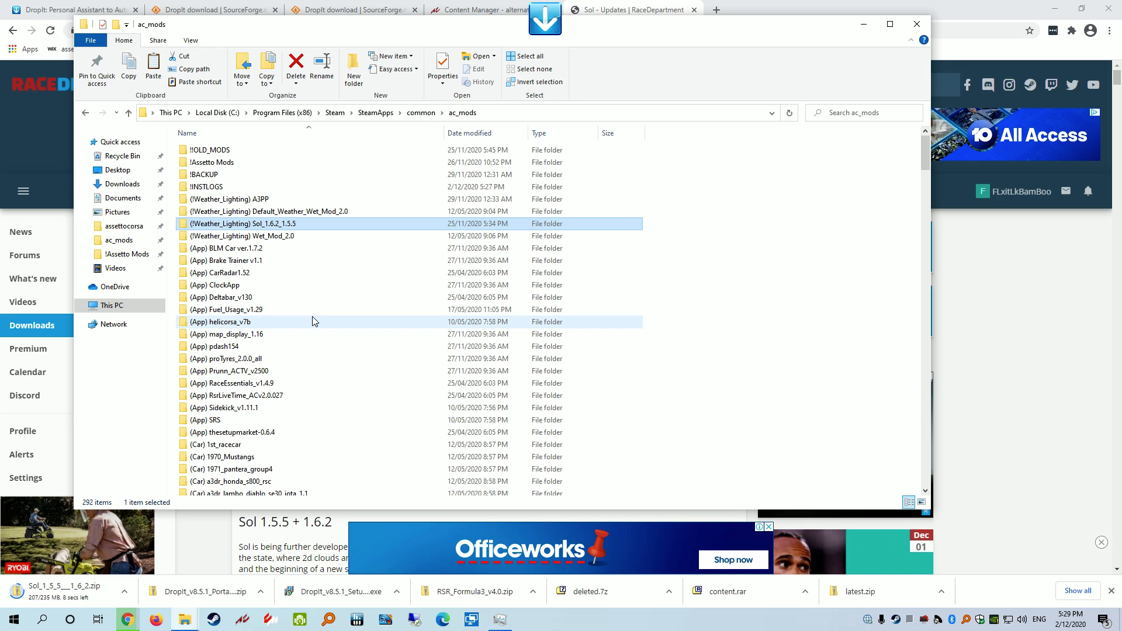
click(266, 617)
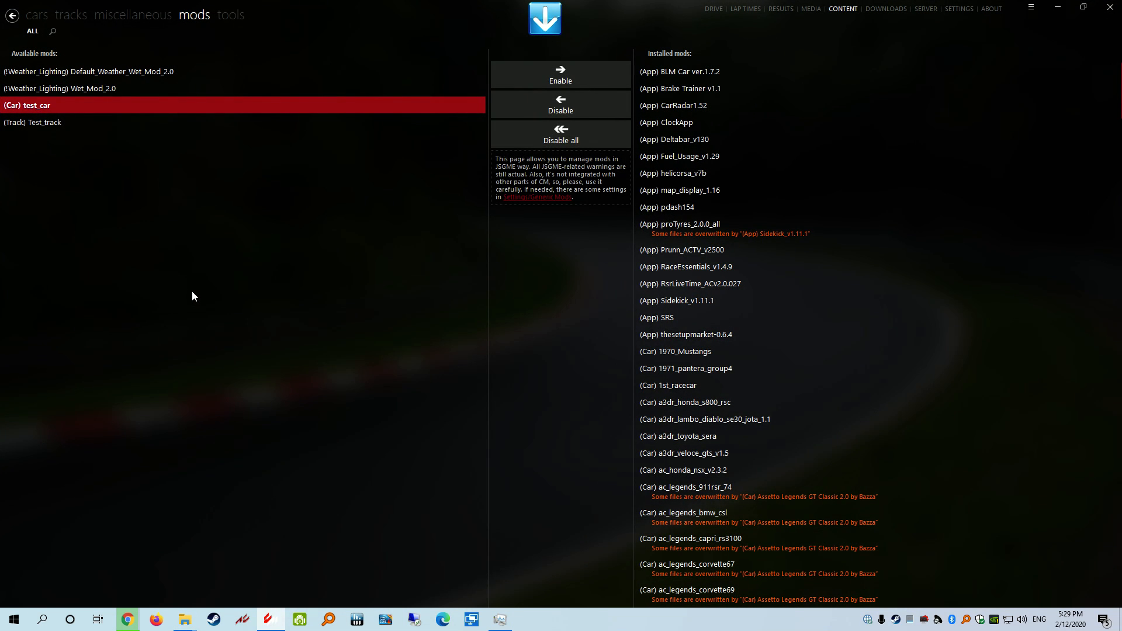
click(79, 93)
click(592, 75)
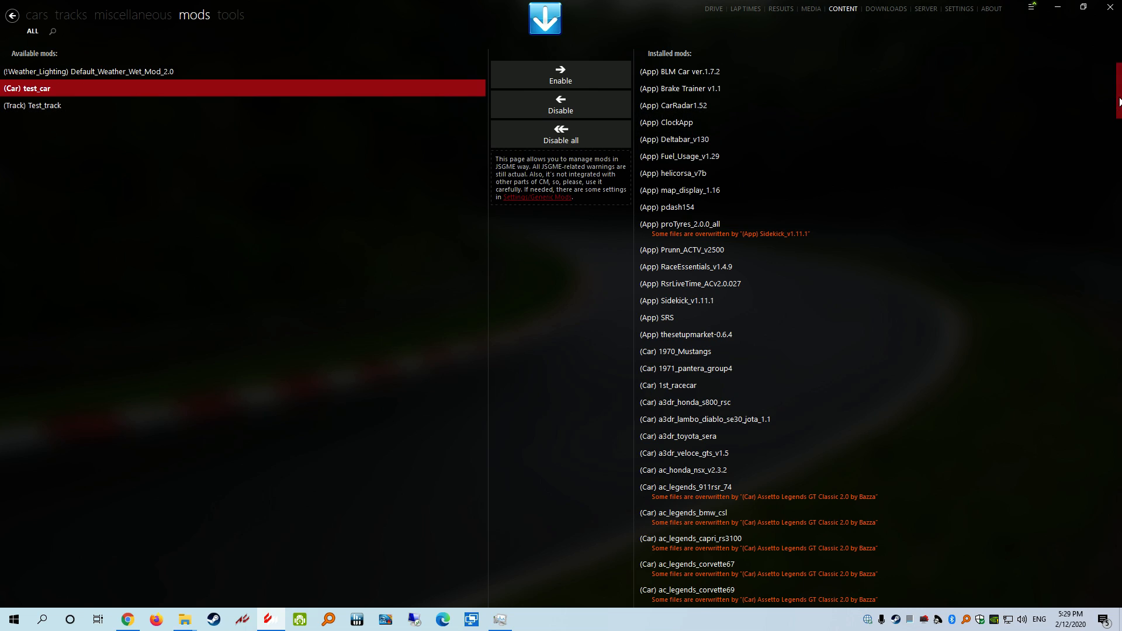
drag(1119, 108, 1119, 600)
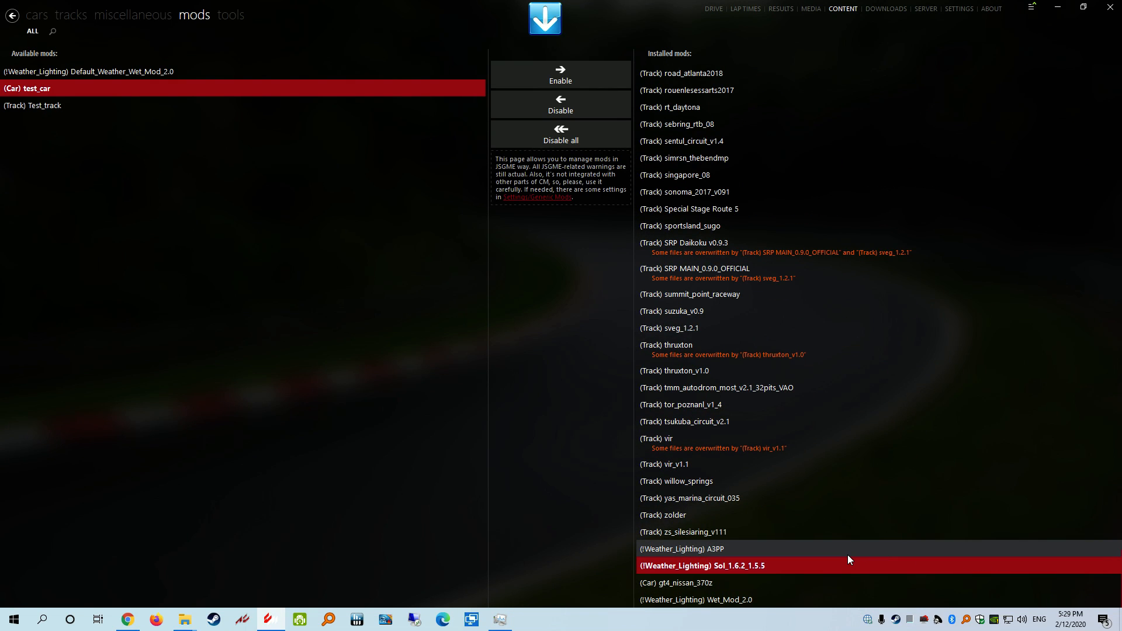